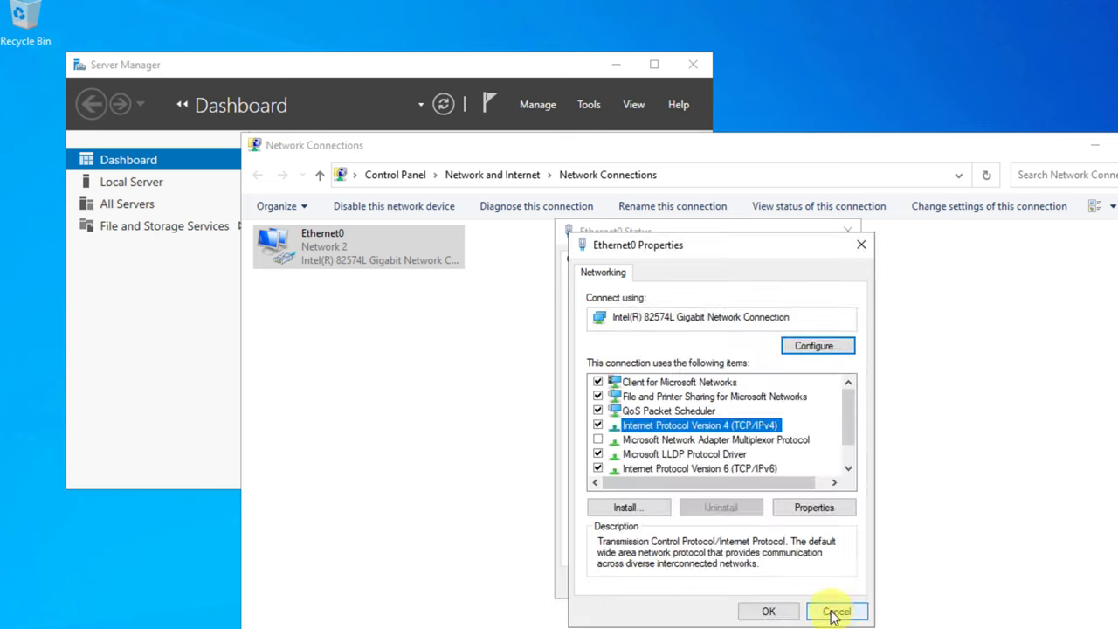
# - Cancel the Ethernet0 Properties dialog and close the Ethernet0 Status window without changing settings
pyautogui.click(837, 606)
pyautogui.click(852, 232)
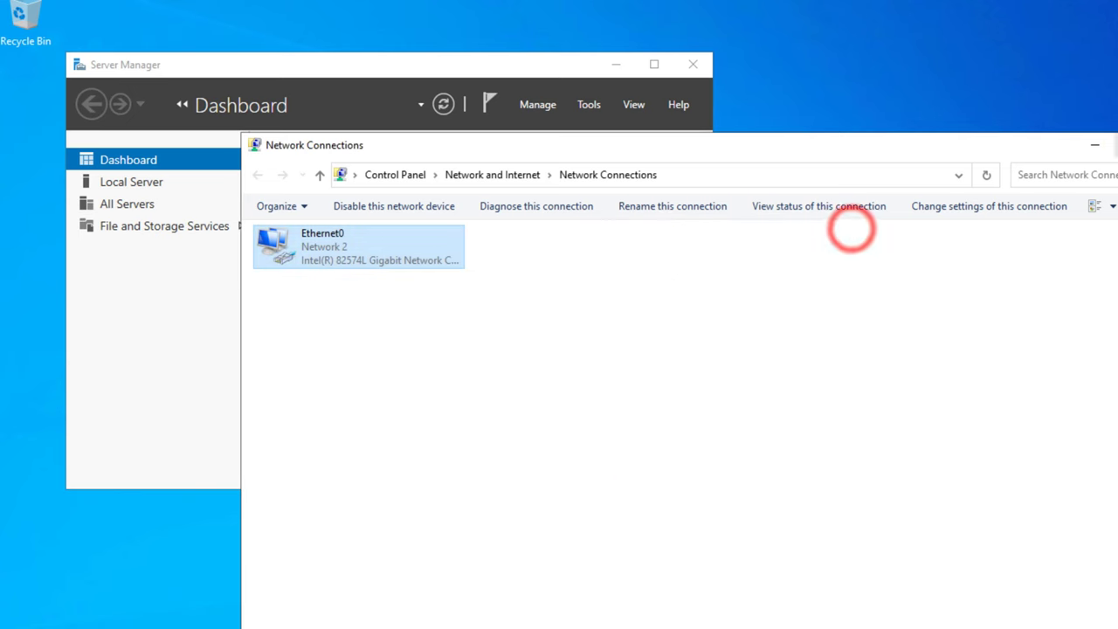
# - Close Network Connections and start Add Roles and Features as a role-based install on this server
pyautogui.hotkey('alt', 'F4')
pyautogui.click(538, 105)
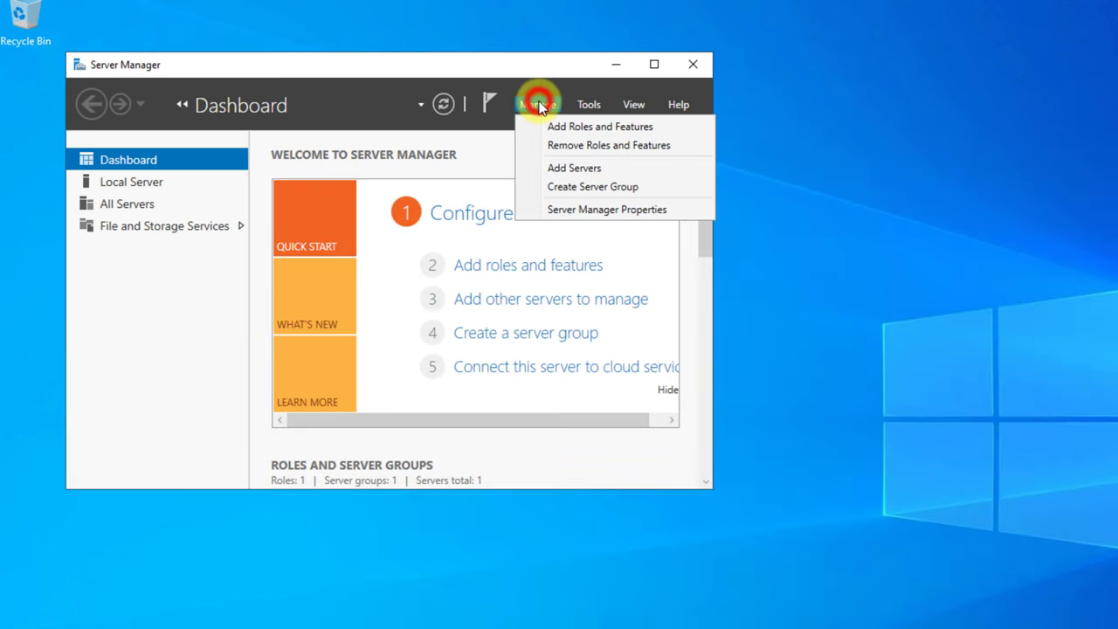
pyautogui.click(588, 125)
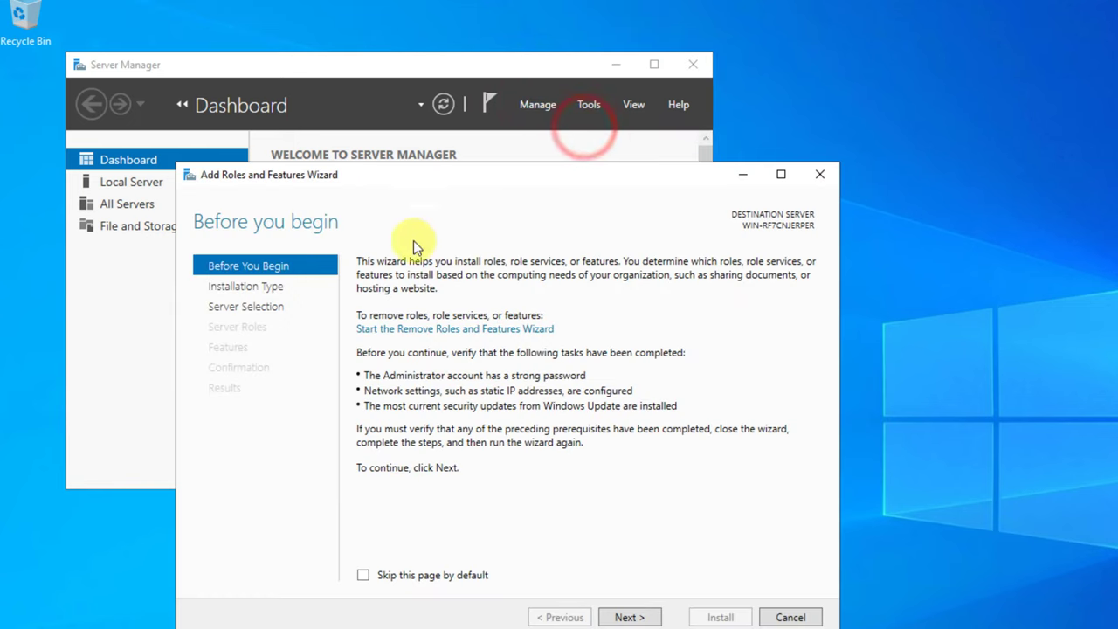
pyautogui.click(632, 617)
pyautogui.click(632, 617)
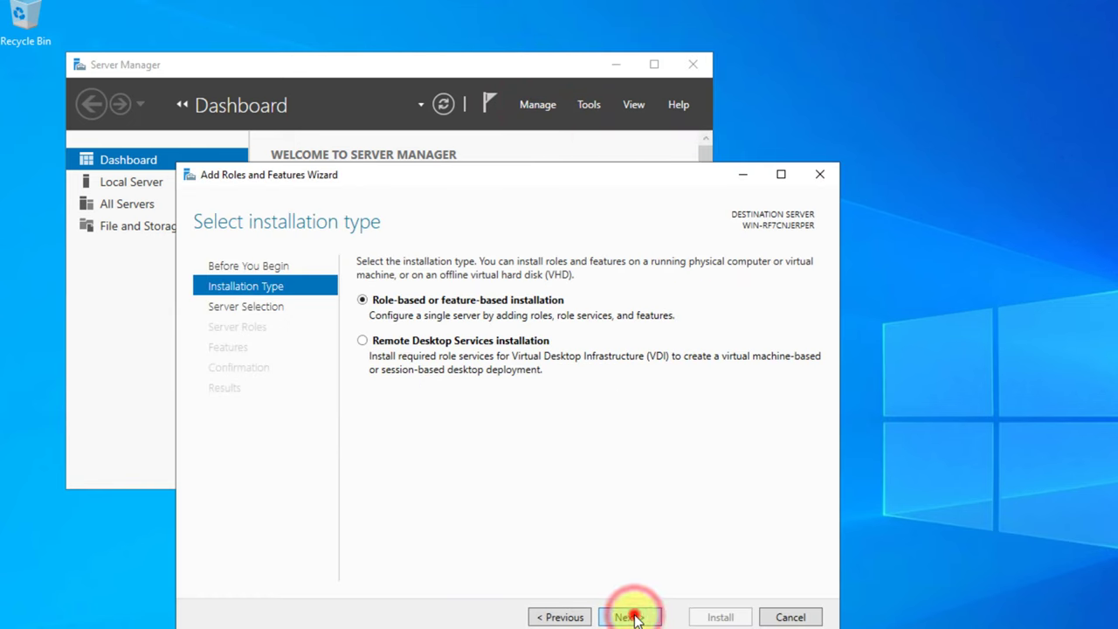
pyautogui.click(632, 617)
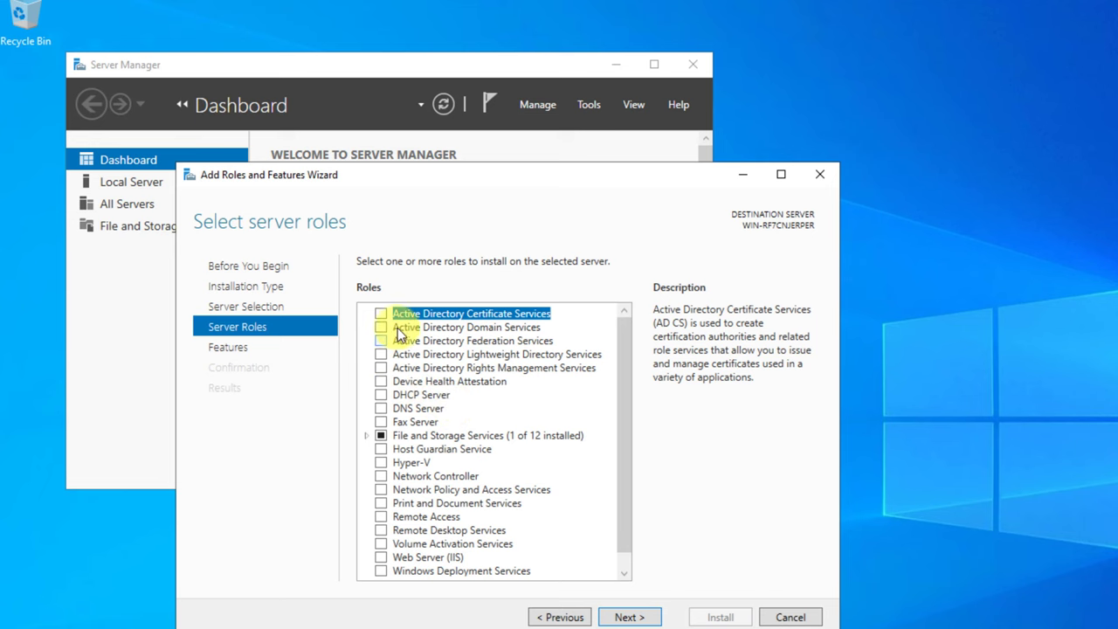
# - Select the AD DS, DNS Server and DHCP Server roles, accepting their required features
pyautogui.click(380, 326)
pyautogui.click(542, 548)
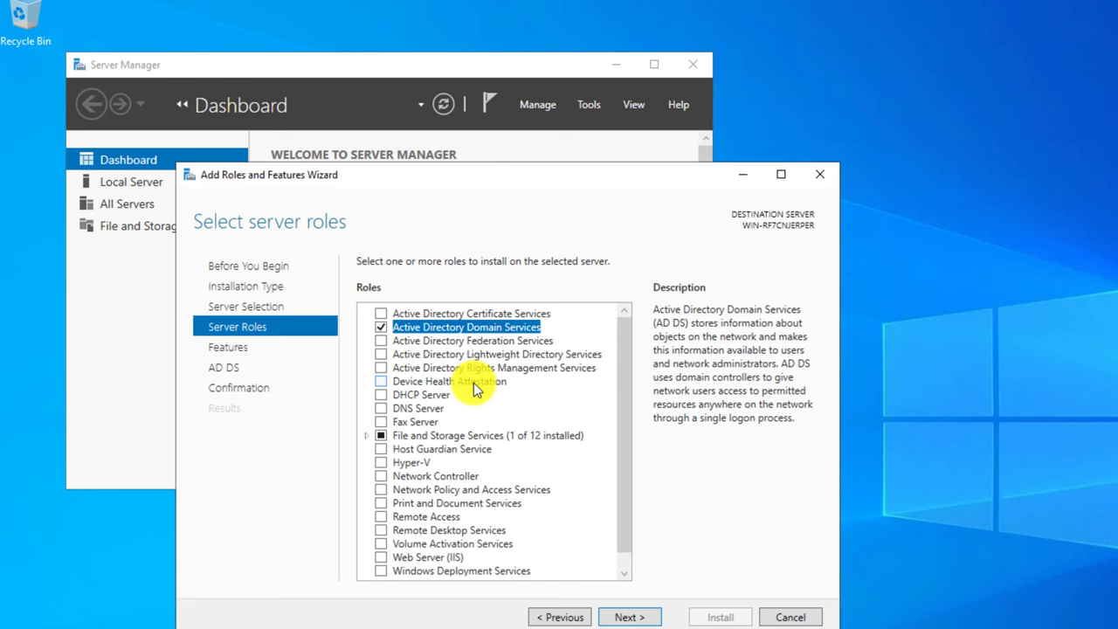
pyautogui.click(381, 408)
pyautogui.click(547, 539)
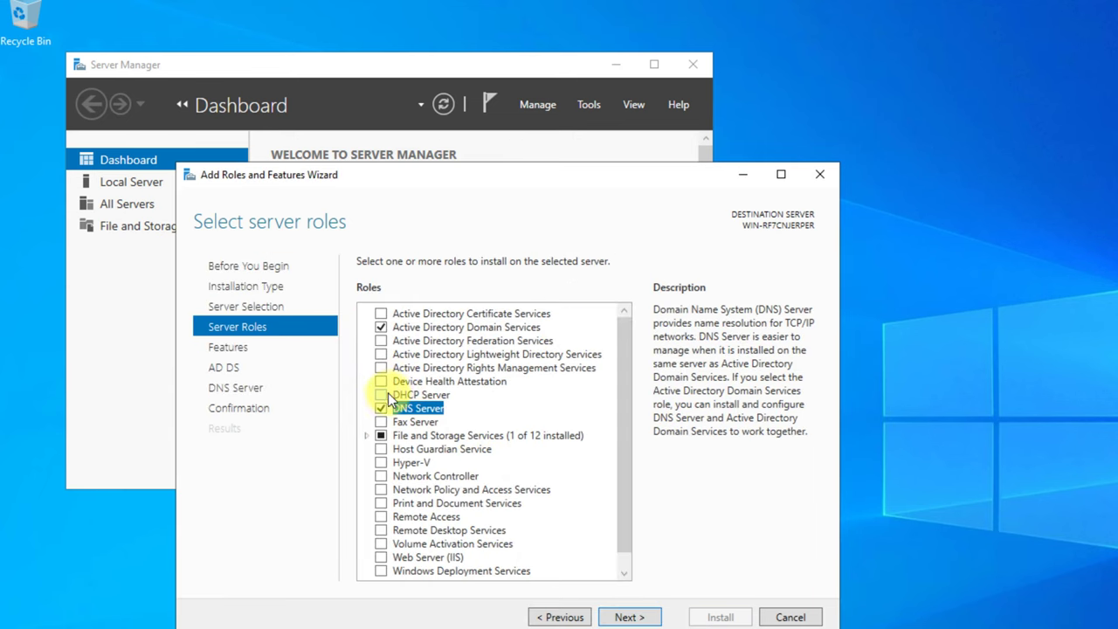
pyautogui.click(381, 395)
pyautogui.click(556, 539)
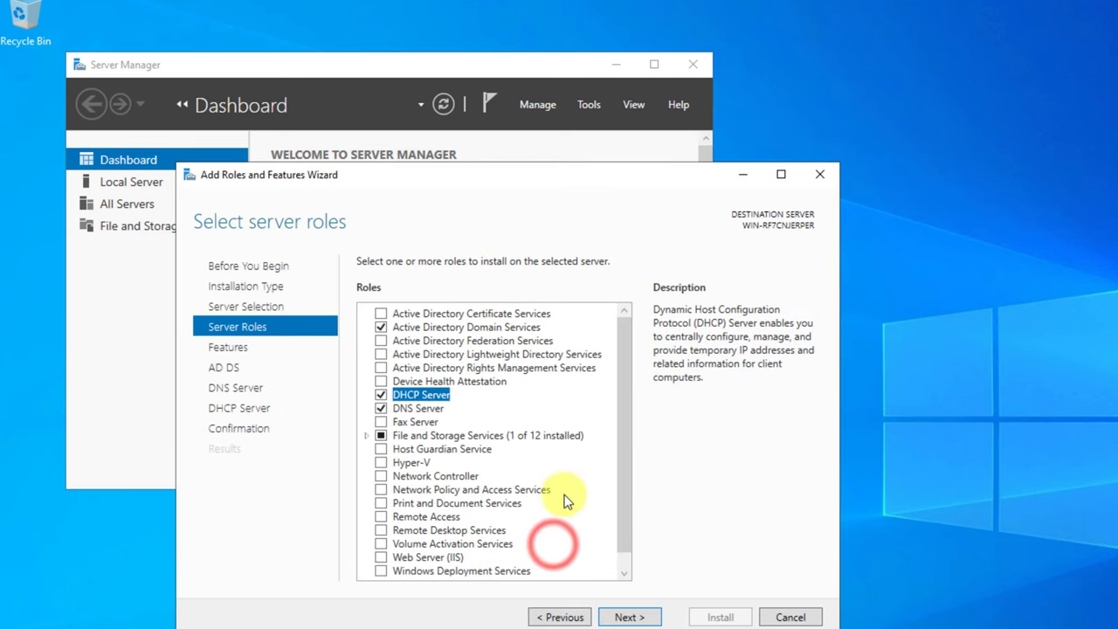
pyautogui.scroll(-1, 568, 487)
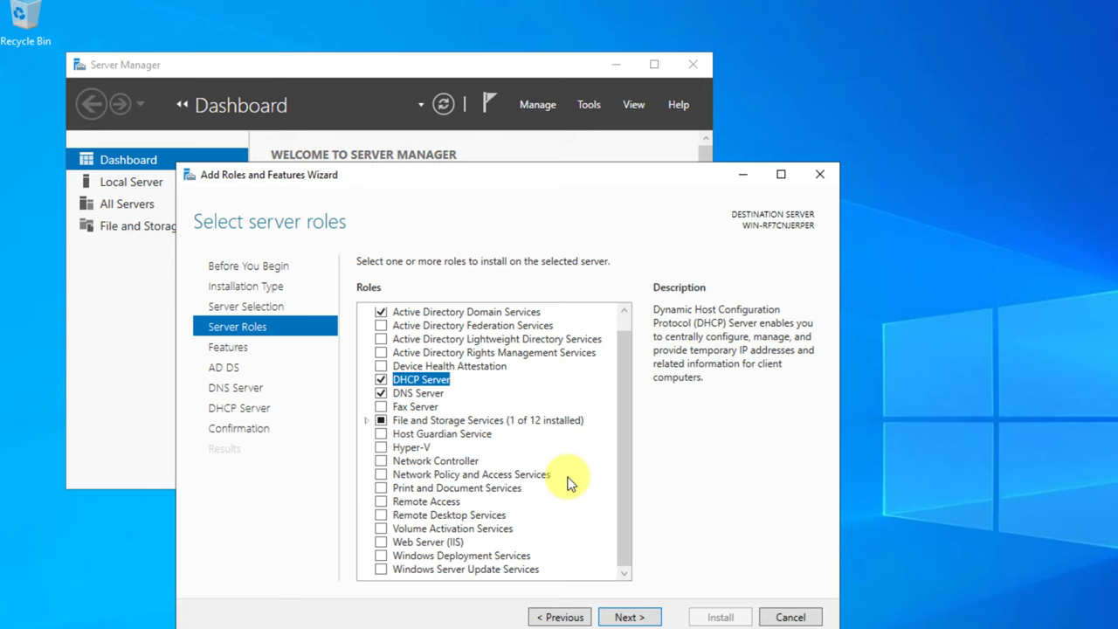
pyautogui.scroll(1, 567, 485)
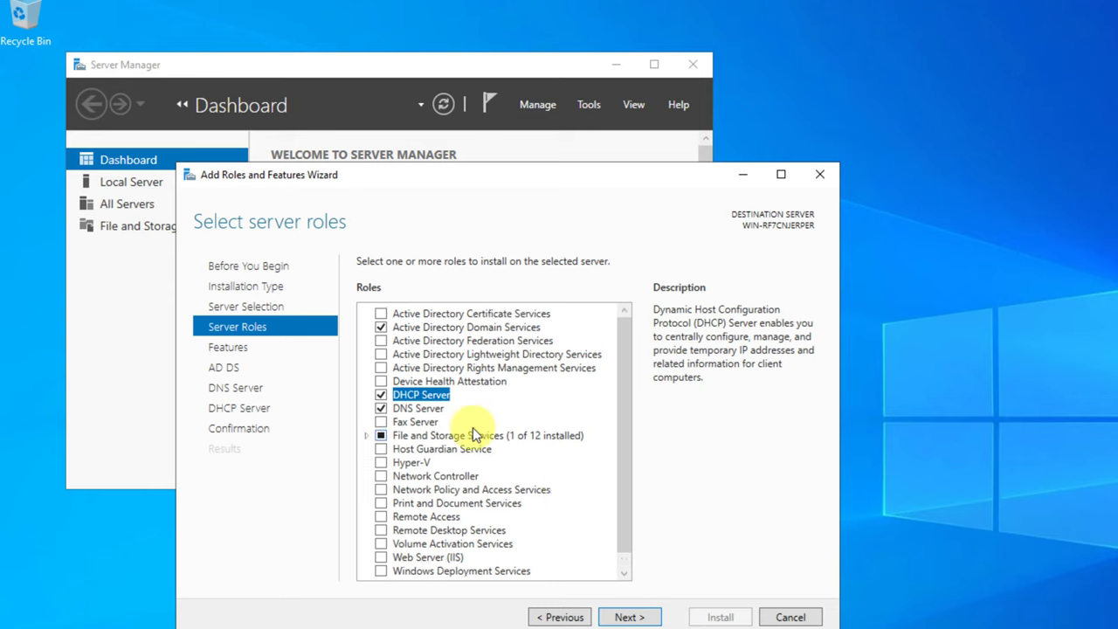
pyautogui.click(627, 617)
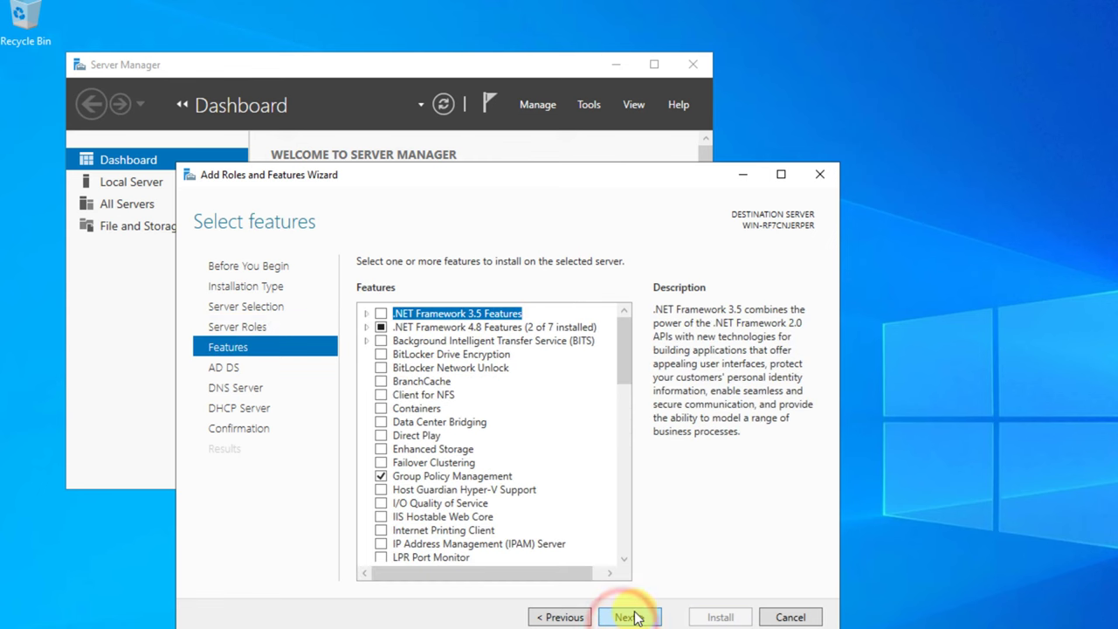
# - Add .NET Framework 3.5 Features and continue past the AD DS, DNS and DHCP information pages
pyautogui.click(381, 313)
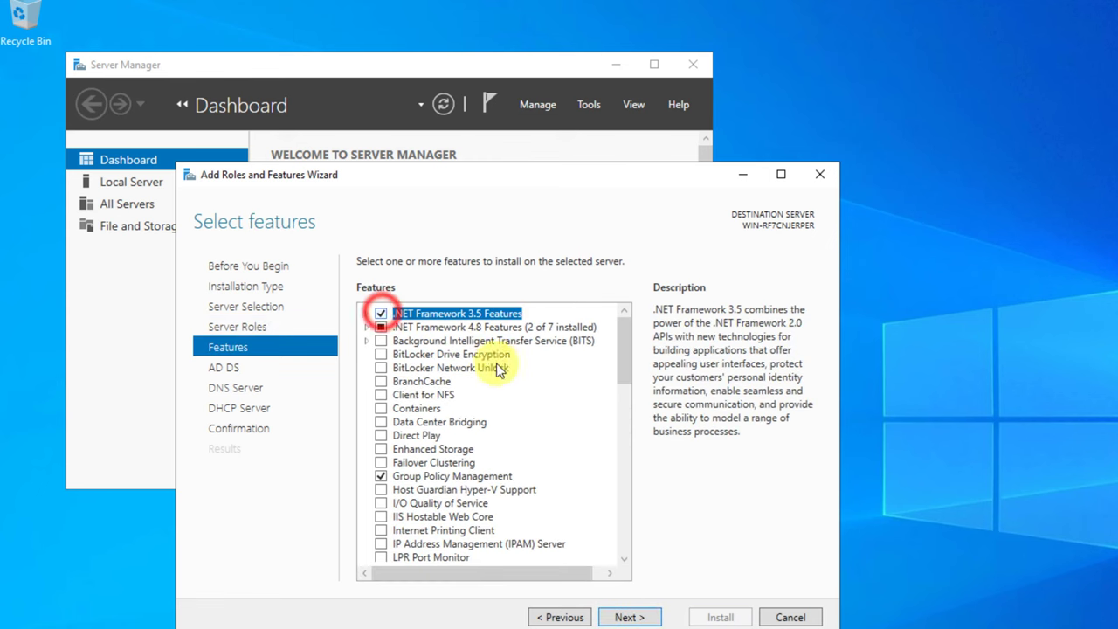
pyautogui.click(627, 617)
pyautogui.click(627, 617)
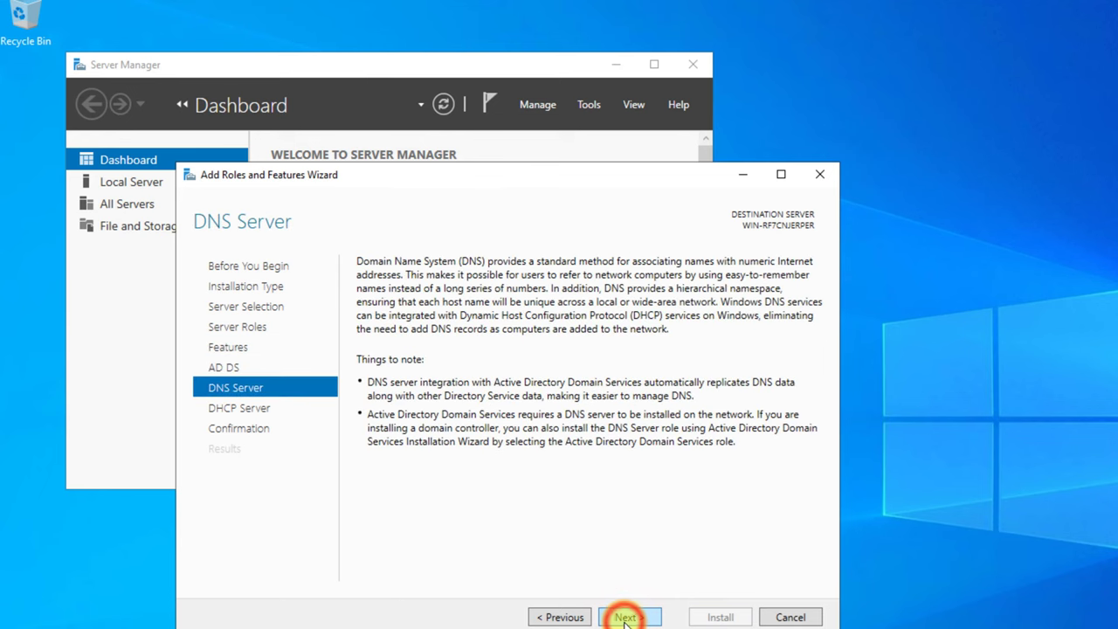
pyautogui.click(627, 617)
pyautogui.click(625, 617)
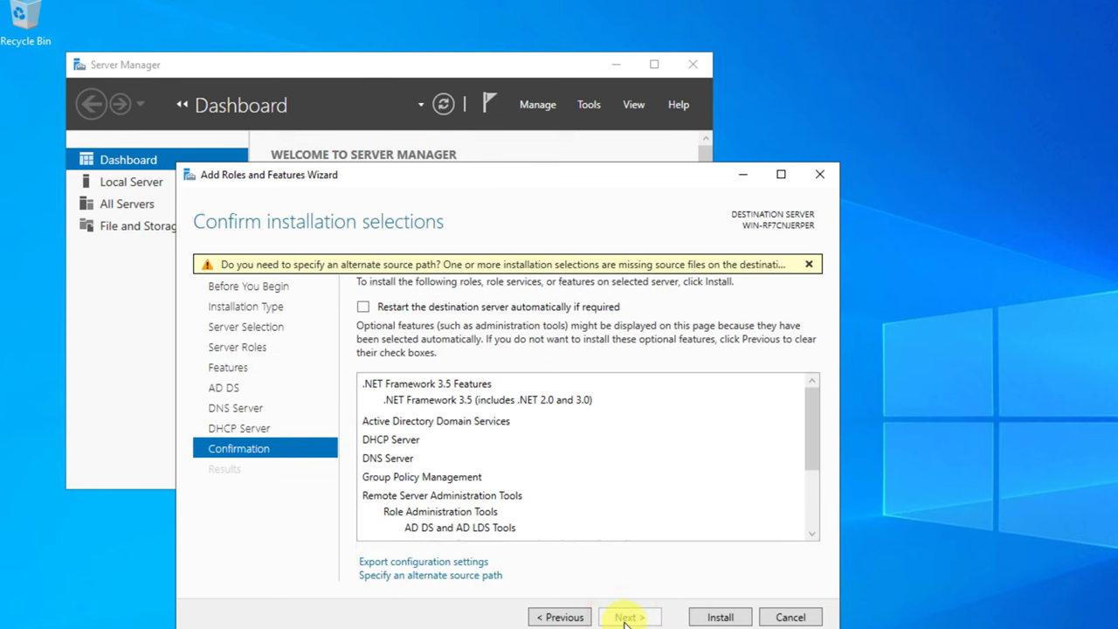
# - Allow automatic restarts and begin installing the selected roles and features
pyautogui.click(365, 311)
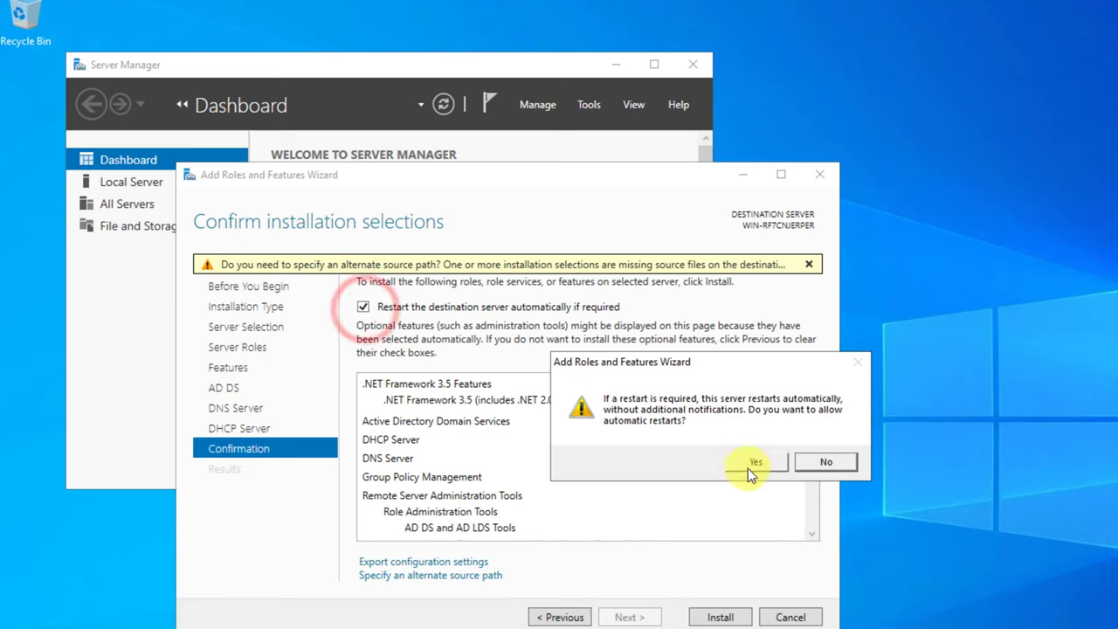
pyautogui.click(774, 462)
pyautogui.click(721, 617)
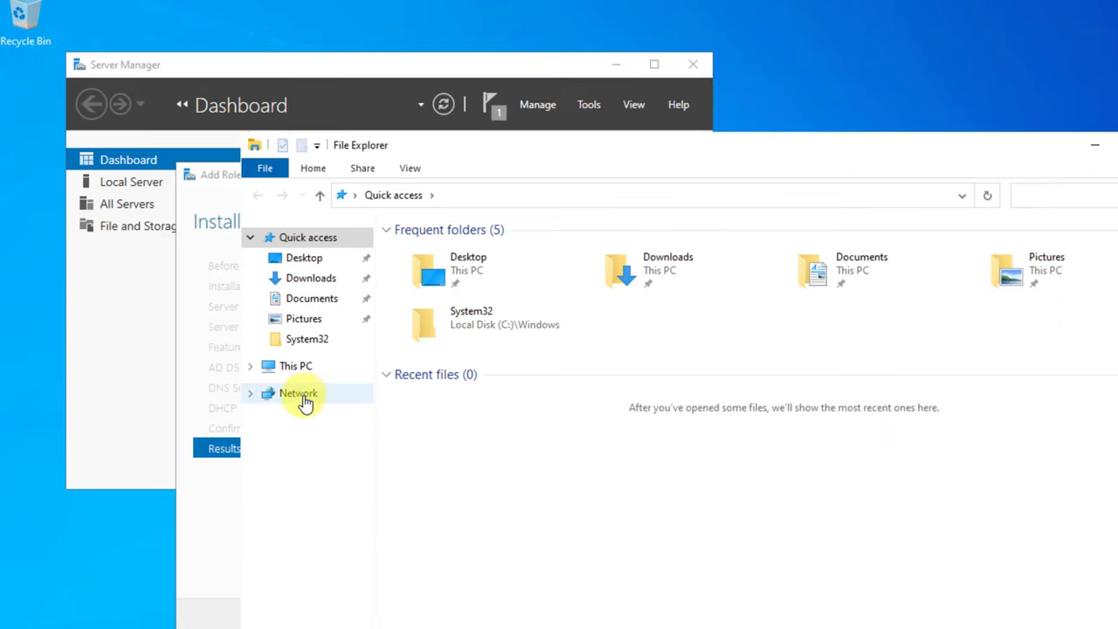
# - Rename the PC to 'dc' from This PC's properties, choose Restart later, and close Settings
pyautogui.click(300, 395)
pyautogui.click(295, 368)
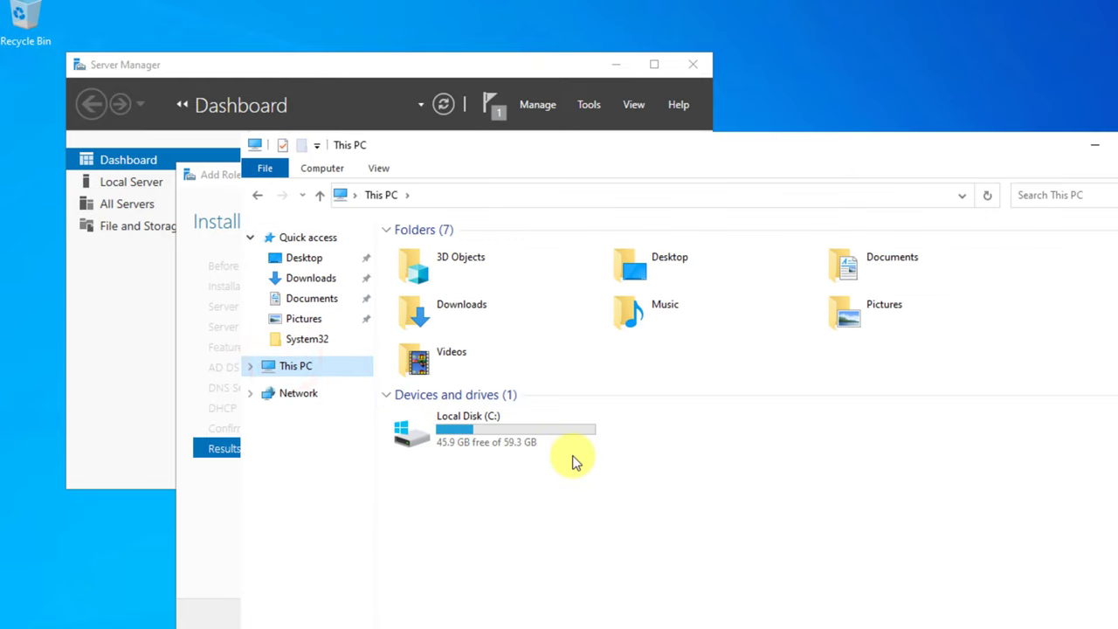
pyautogui.rightClick(575, 459)
pyautogui.click(607, 615)
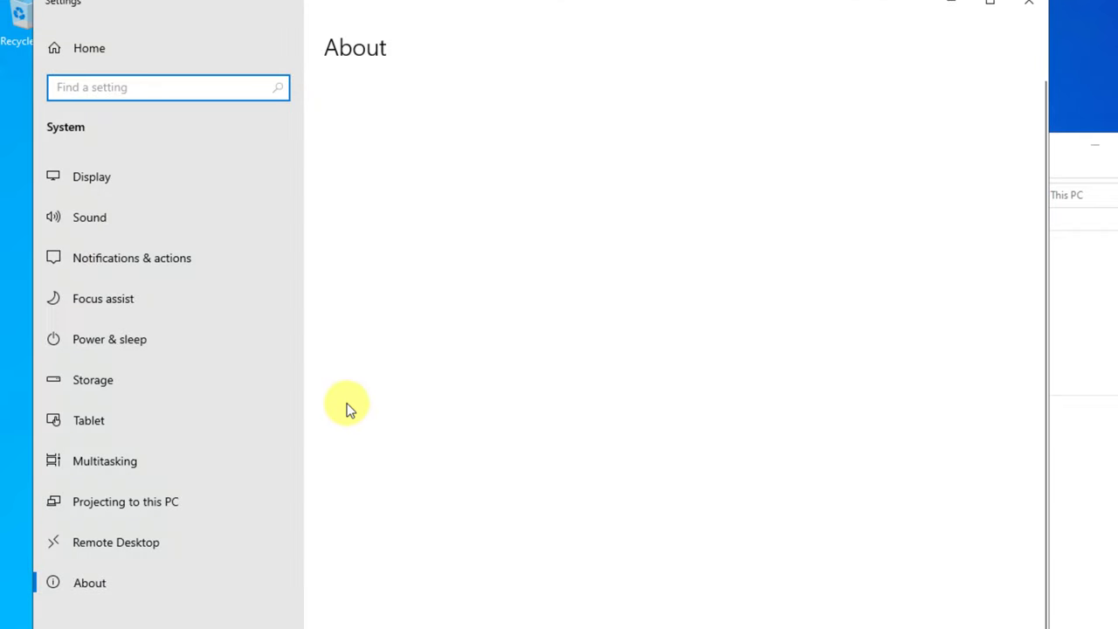
pyautogui.click(376, 428)
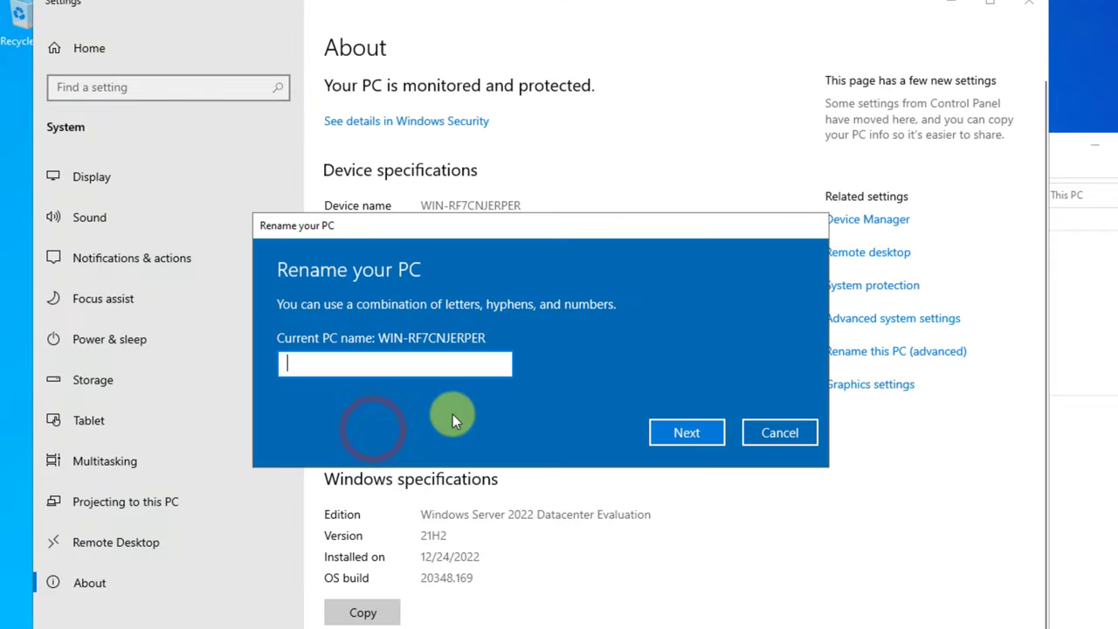
pyautogui.write('dc')
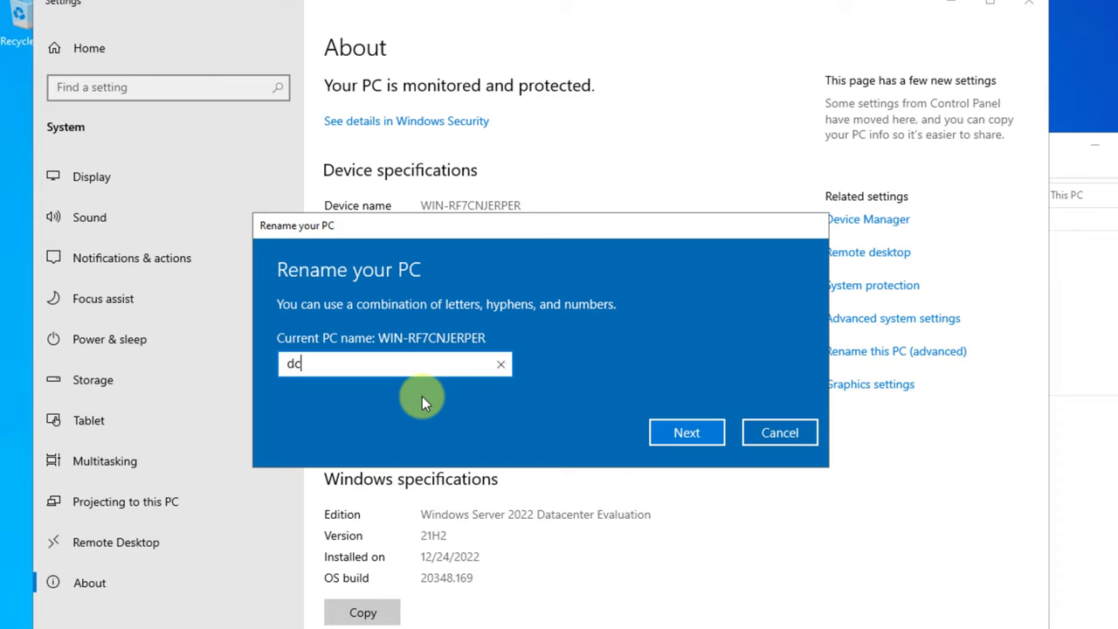
pyautogui.click(681, 433)
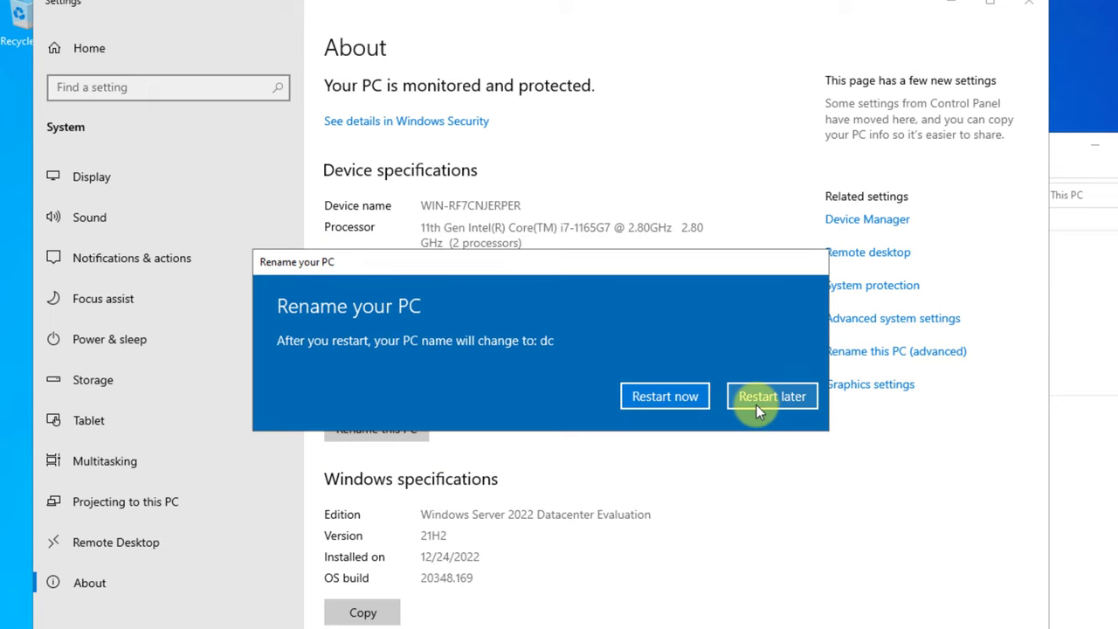
pyautogui.click(765, 403)
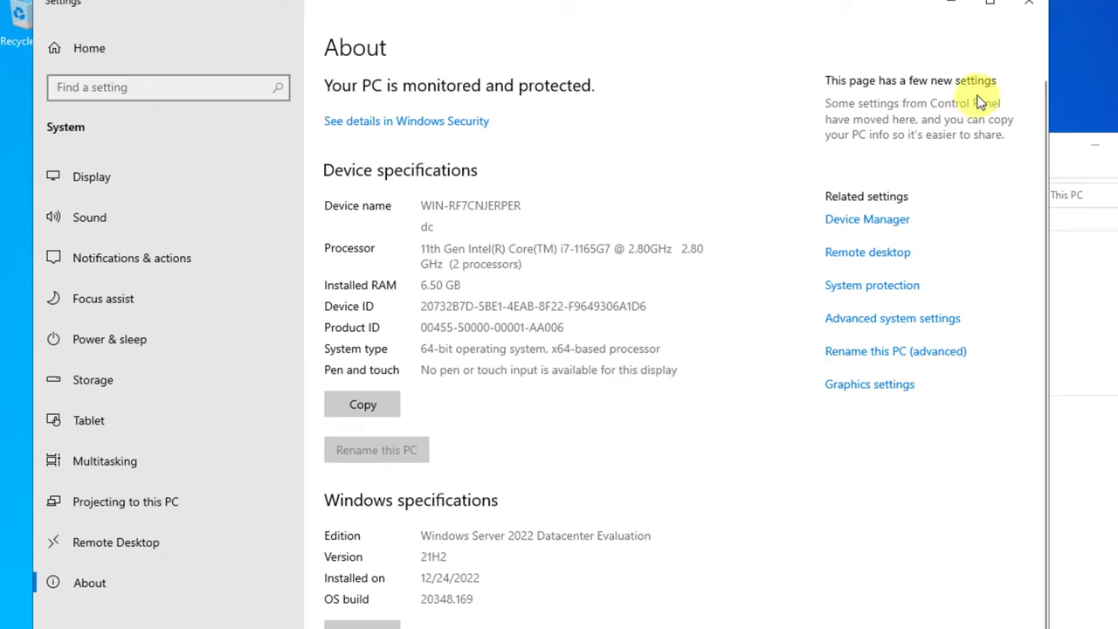
pyautogui.click(1024, 7)
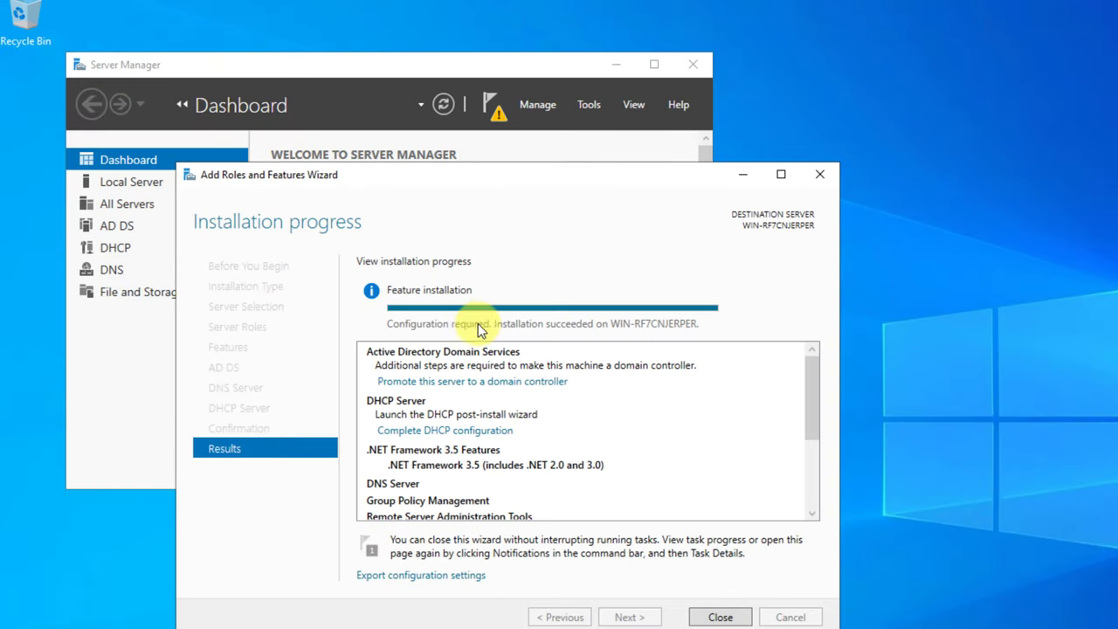
# - Close the completed installation wizard, glance at notifications, close Server Manager, and open Start
pyautogui.click(730, 613)
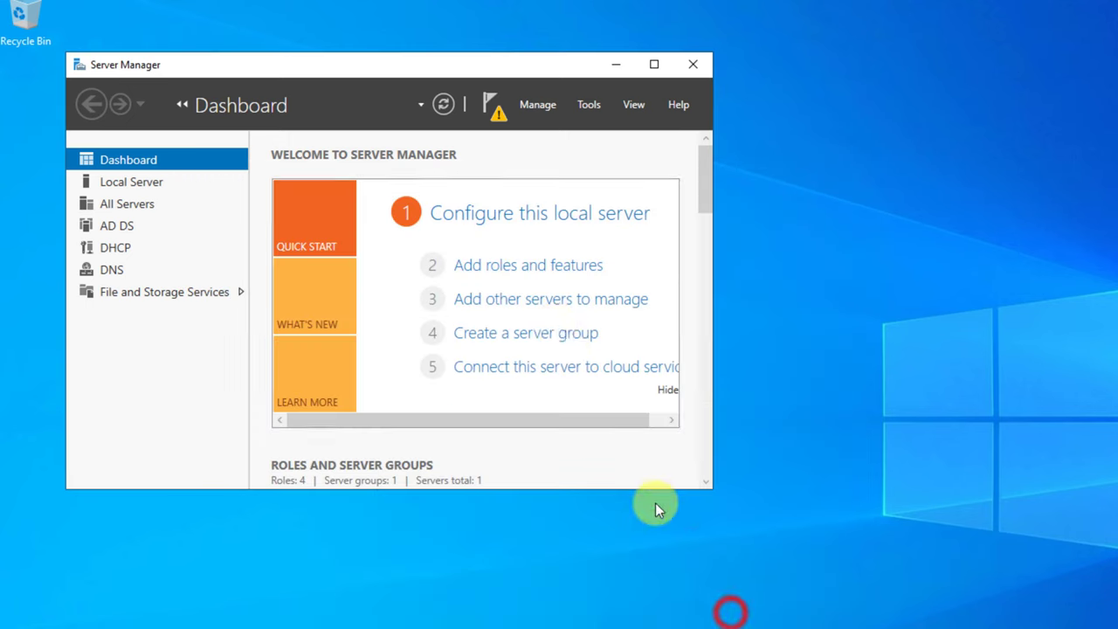
pyautogui.click(492, 109)
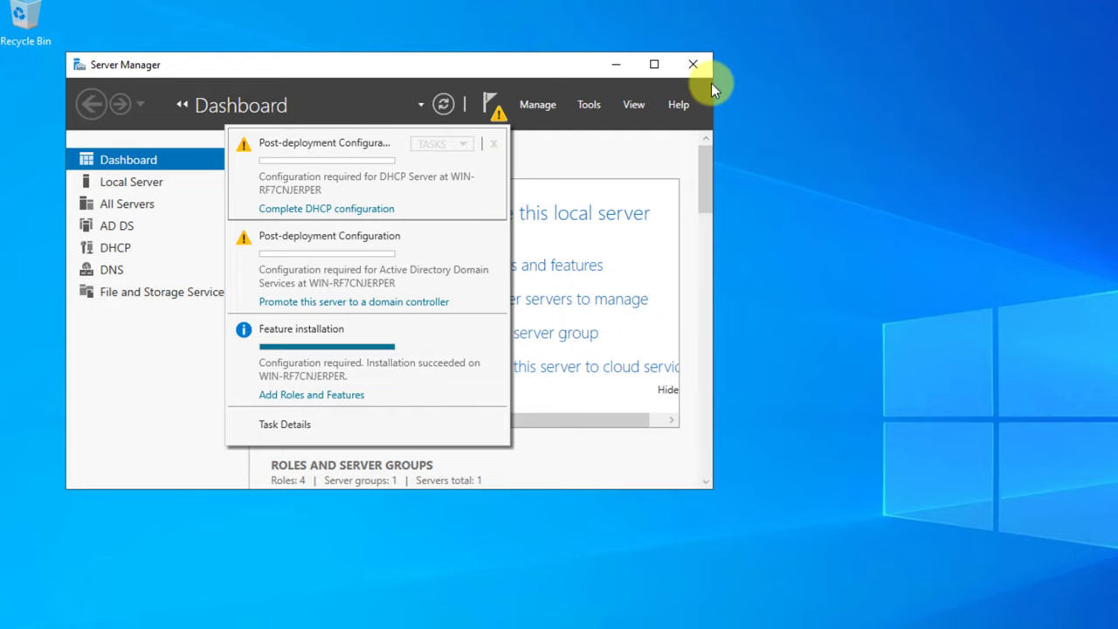
pyautogui.click(692, 63)
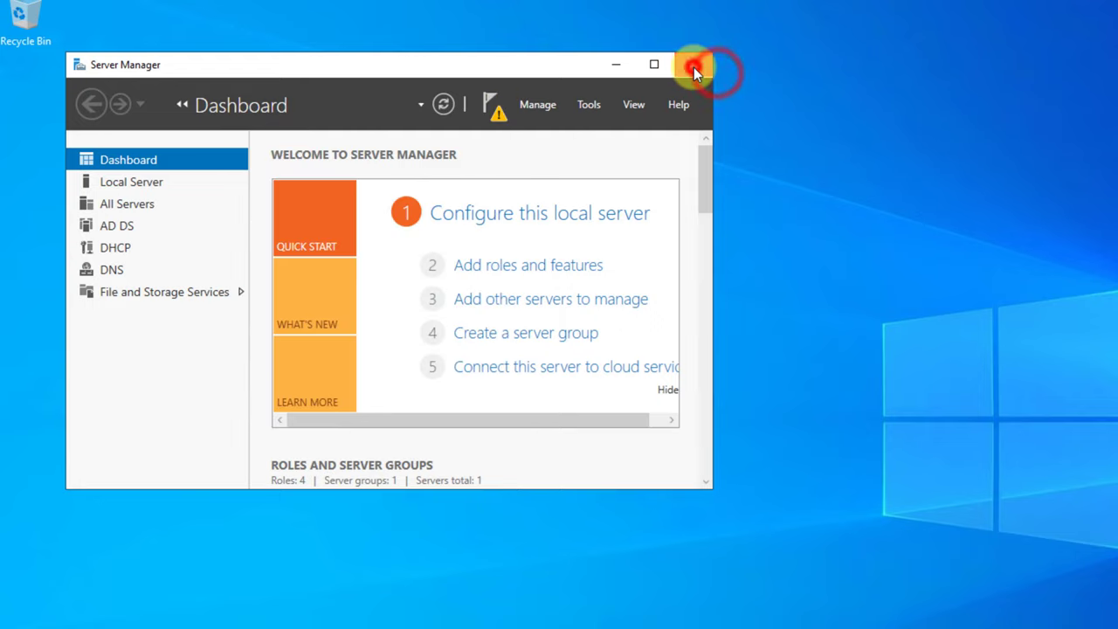
pyautogui.click(694, 67)
pyautogui.press('super')
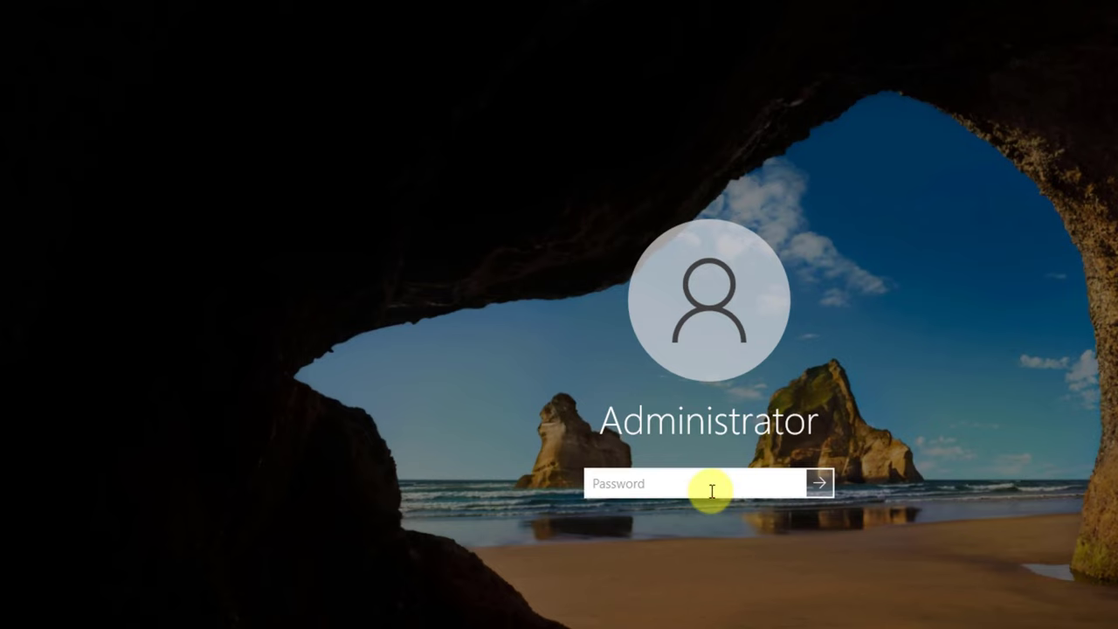
# - Sign in as Administrator with the account password and dismiss the Windows Admin Center prompt
pyautogui.click(709, 489)
pyautogui.write('•••••')
pyautogui.press('Return')
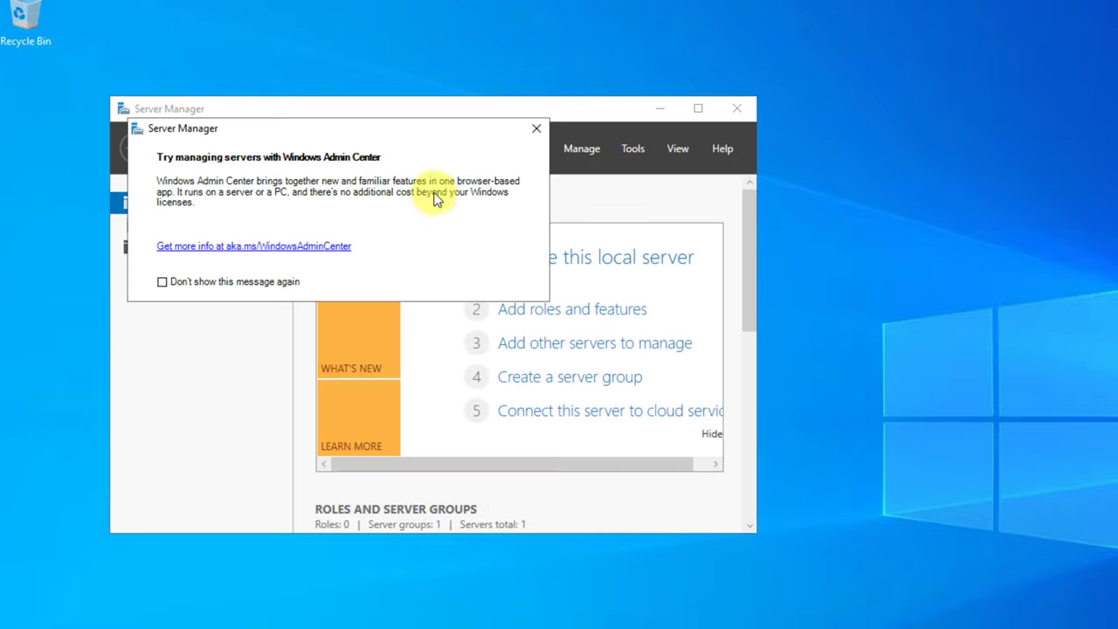
pyautogui.click(536, 128)
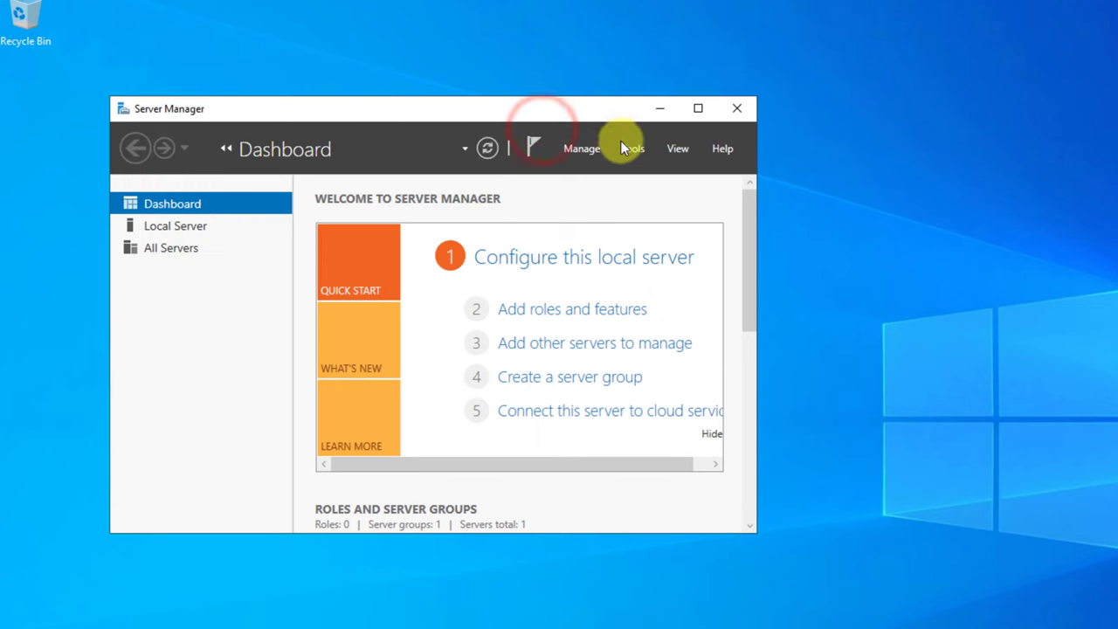
# - Complete the DHCP post-install configuration from notifications, creating the DHCP security groups
pyautogui.click(591, 149)
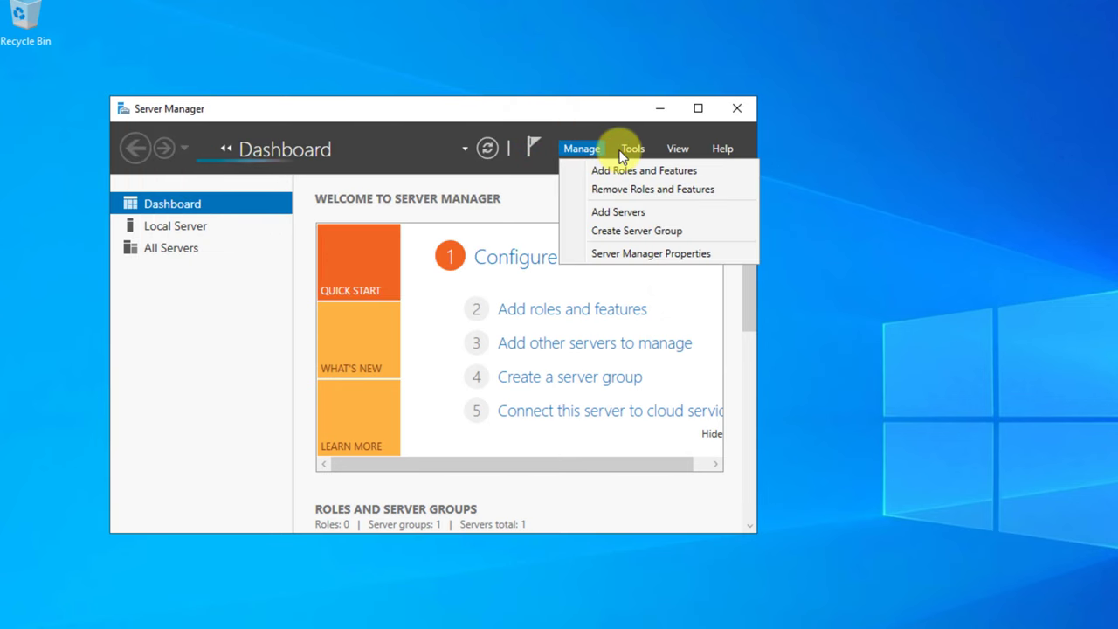
pyautogui.click(627, 149)
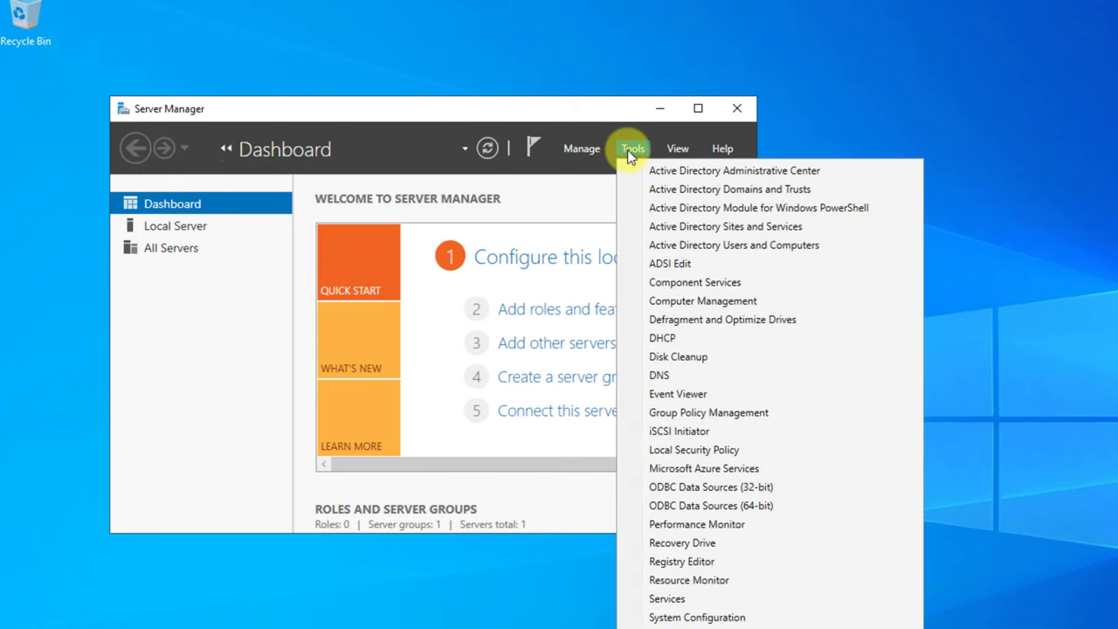
pyautogui.click(627, 150)
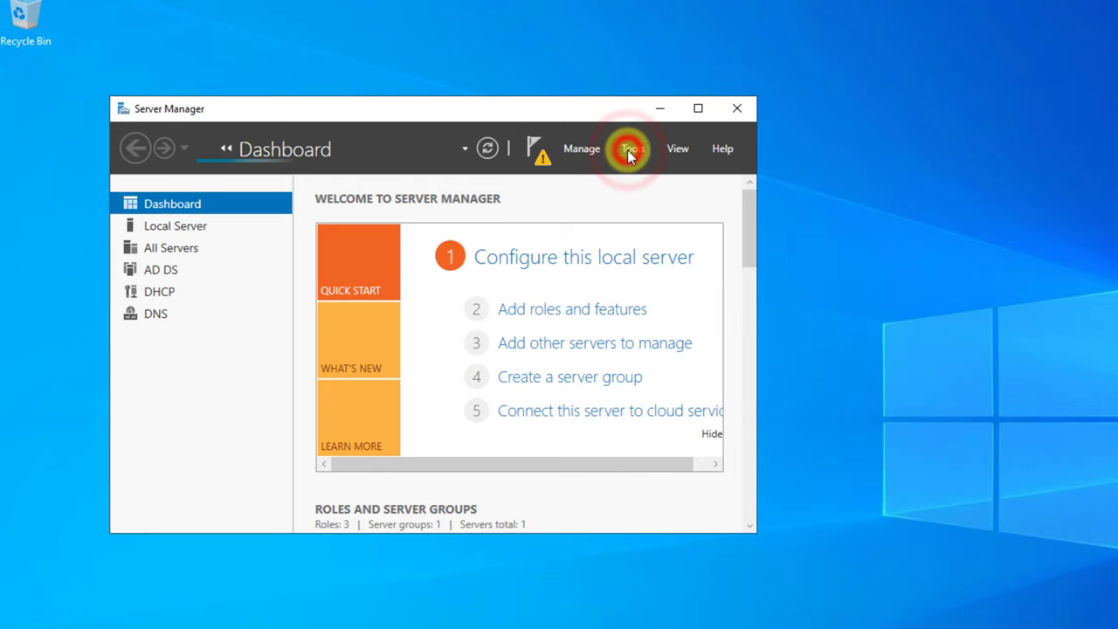
pyautogui.click(628, 150)
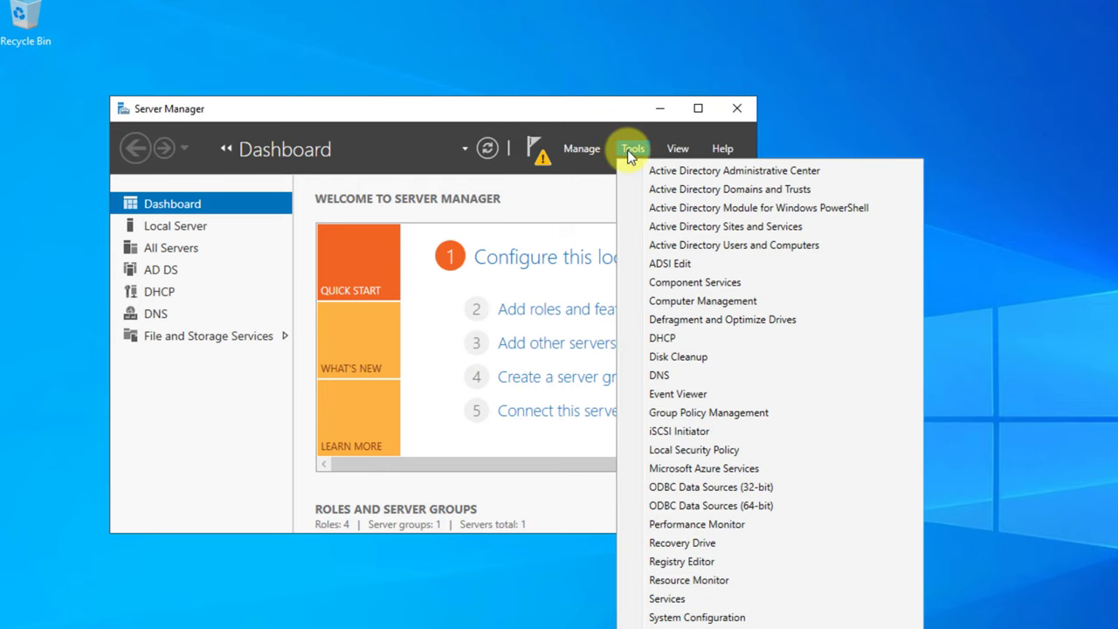
pyautogui.click(582, 150)
pyautogui.click(581, 149)
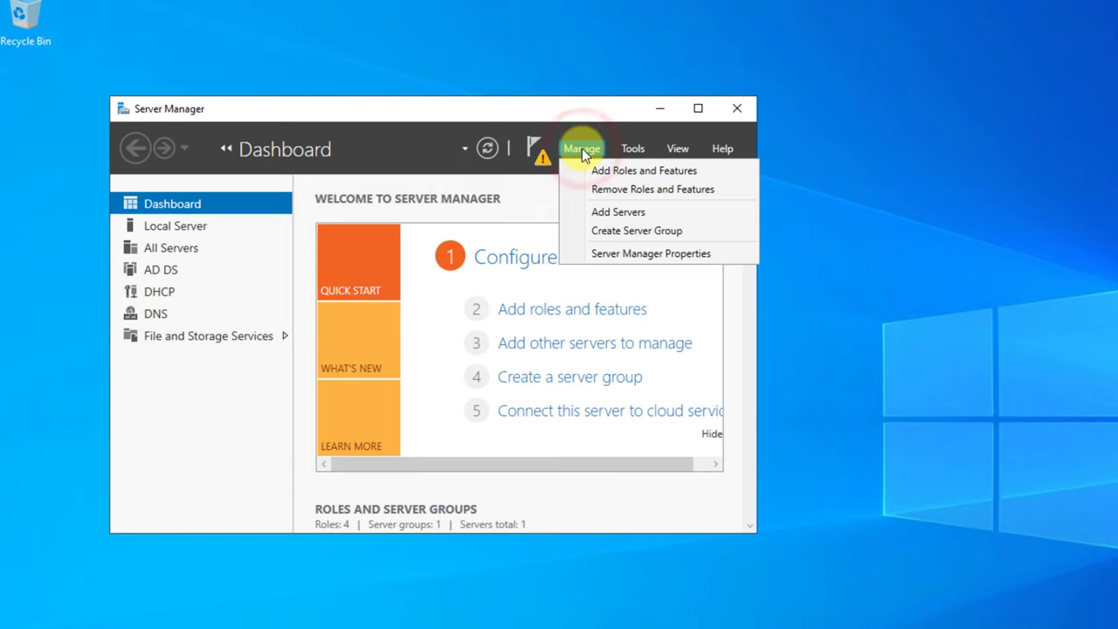
pyautogui.click(581, 151)
pyautogui.click(540, 152)
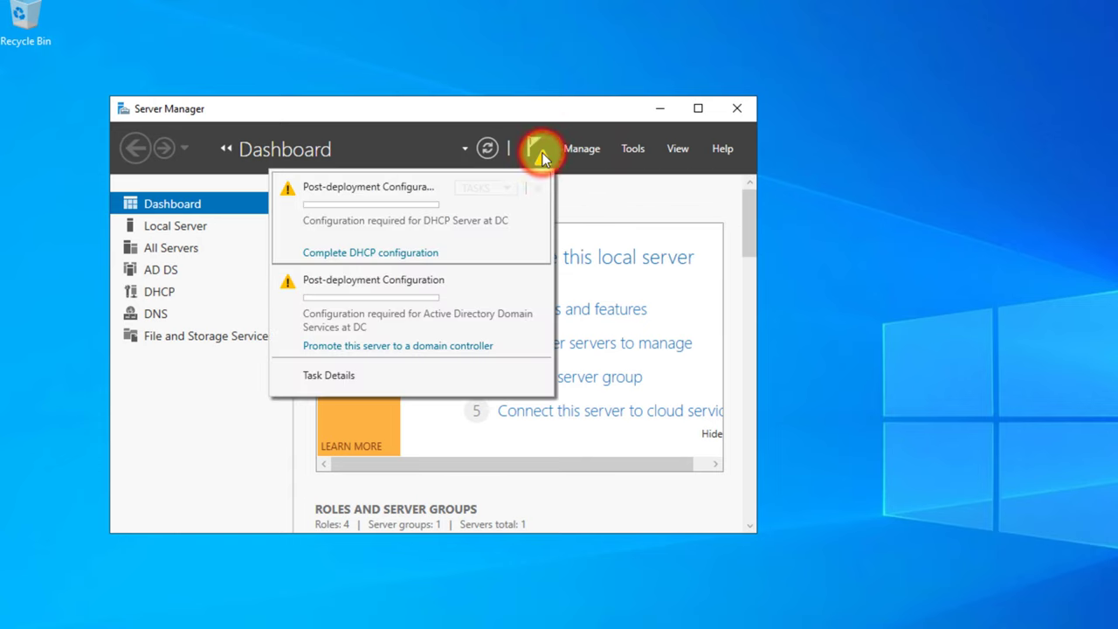
pyautogui.click(379, 253)
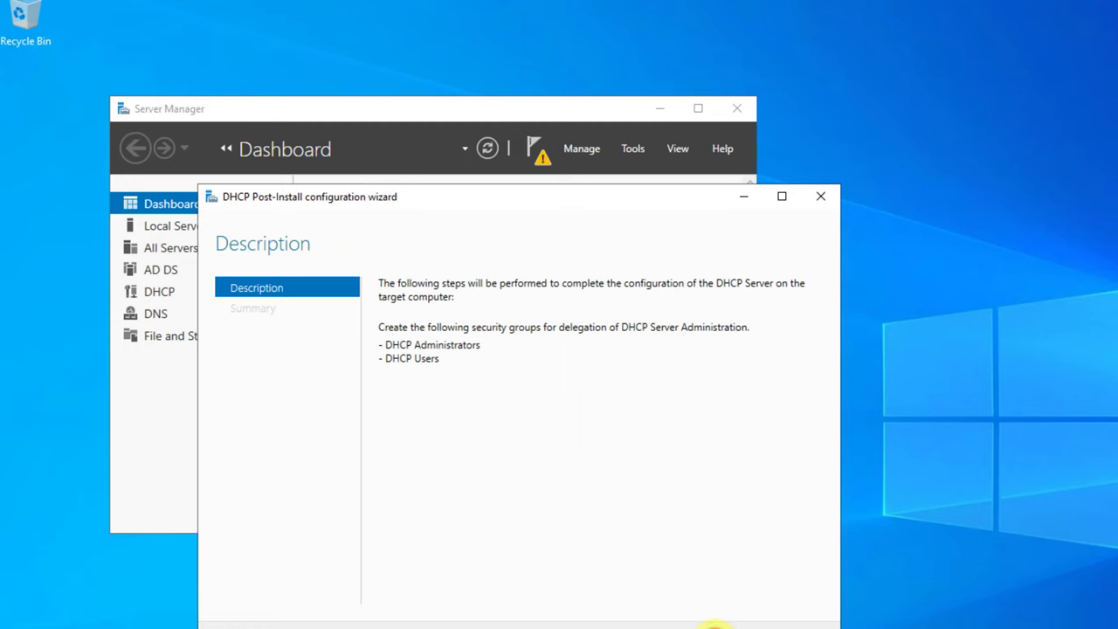
pyautogui.click(714, 626)
pyautogui.click(716, 624)
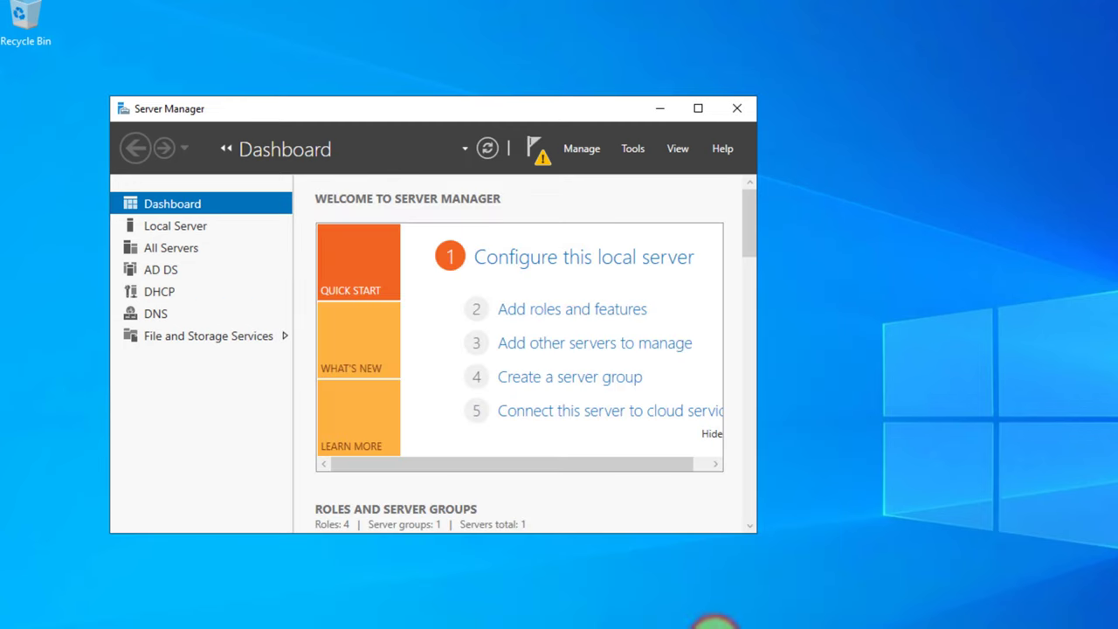
# - Launch the DHCP console from Tools and expand the dc server's IPv4 node
pyautogui.click(535, 147)
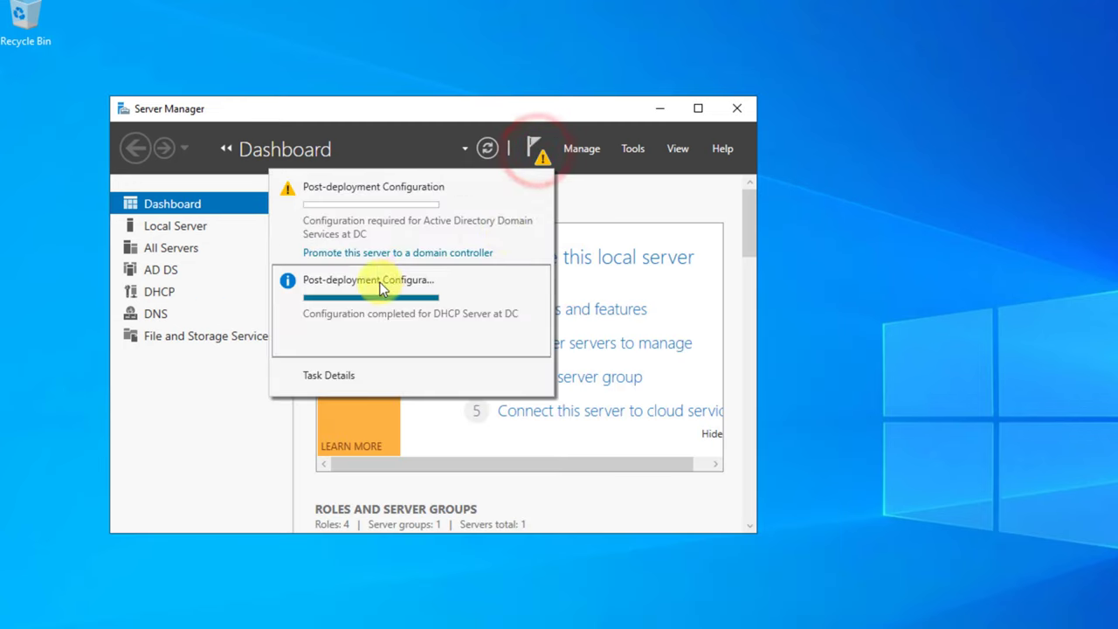
pyautogui.click(583, 151)
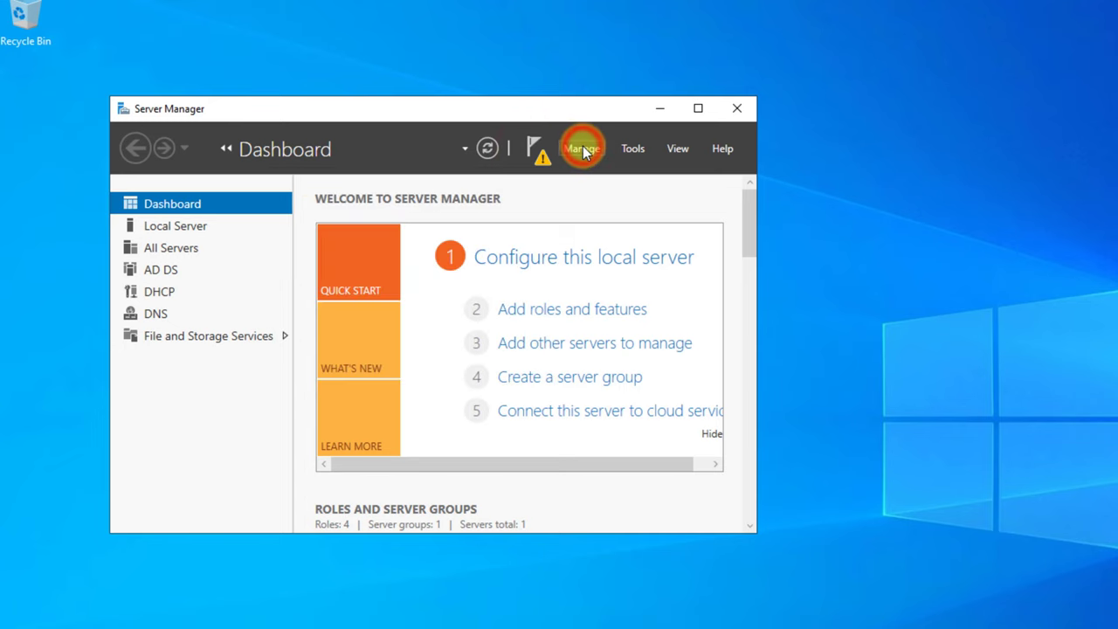
pyautogui.click(634, 151)
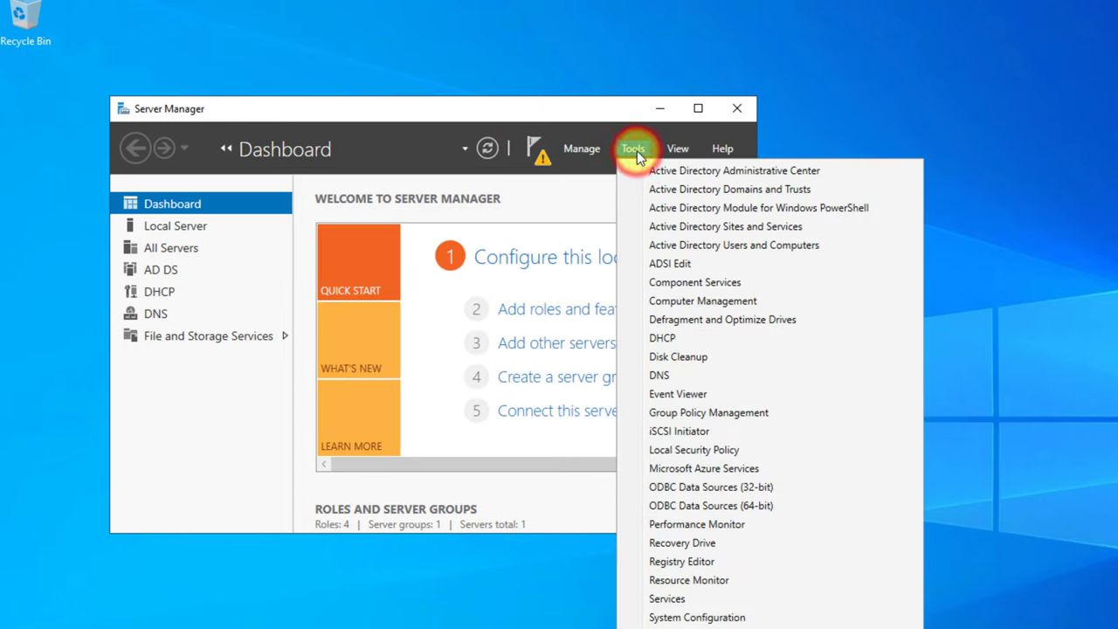
pyautogui.click(669, 339)
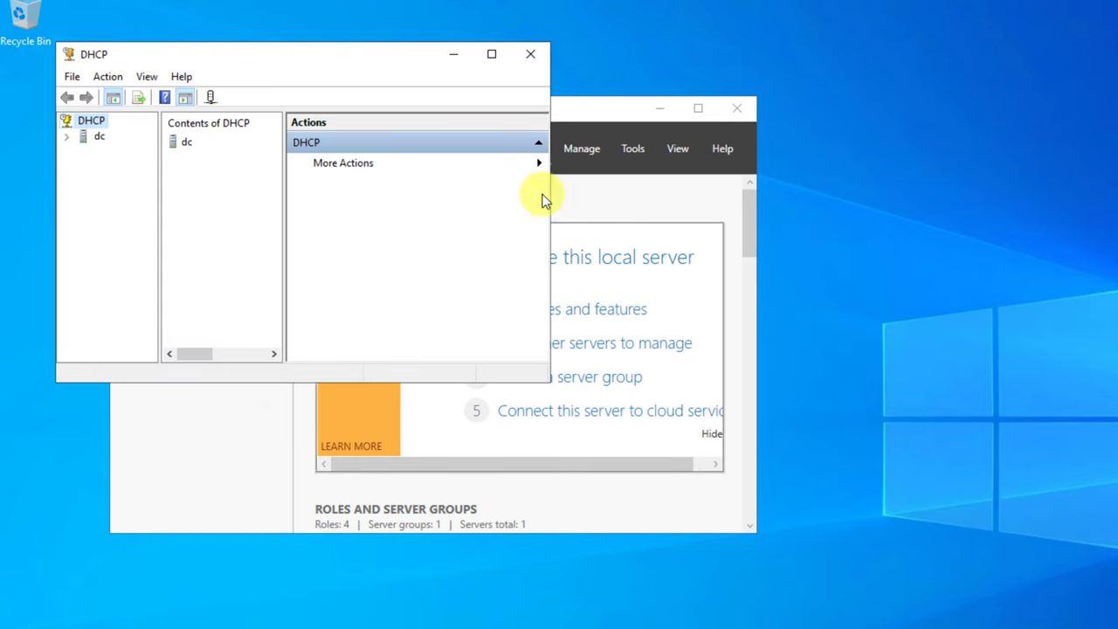
pyautogui.click(98, 137)
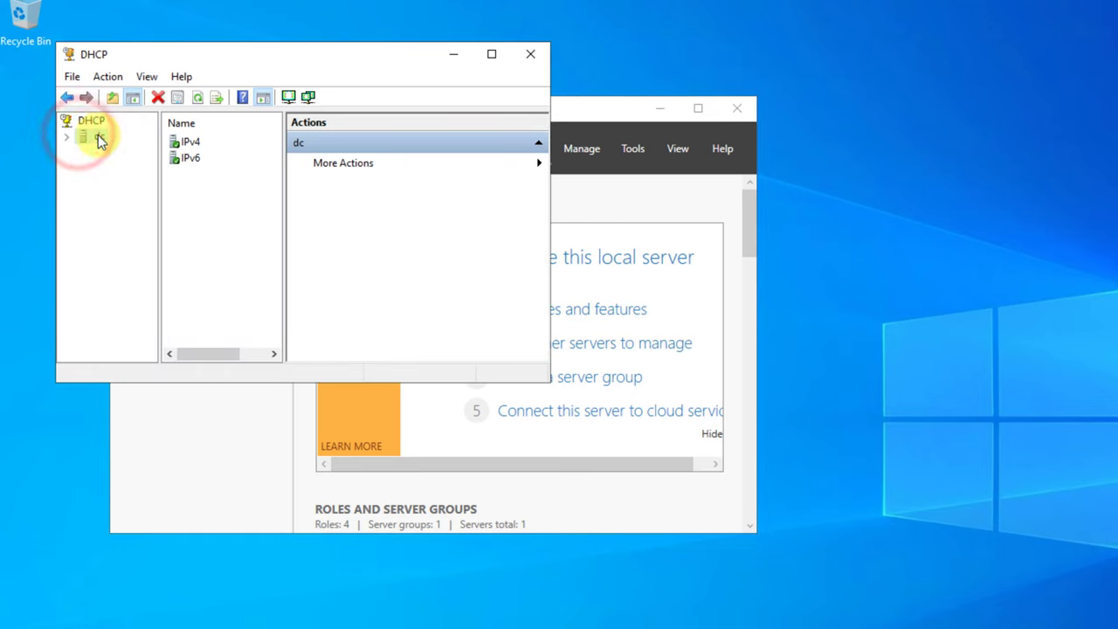
pyautogui.doubleClick(189, 142)
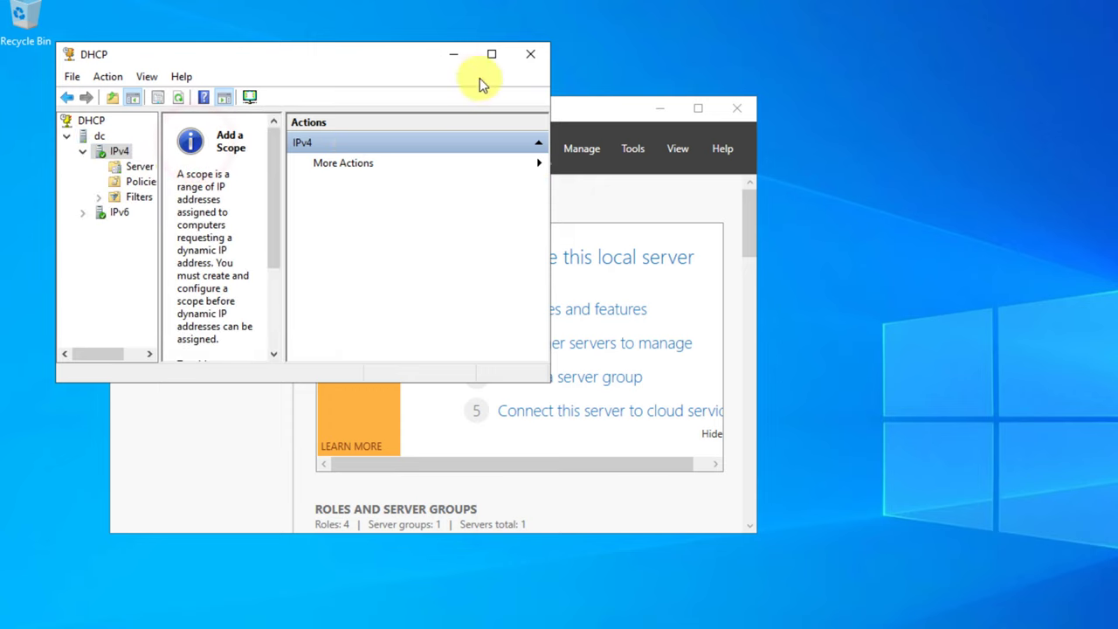
# - Maximize the DHCP console, widen the tree pane, and start a new IPv4 scope
pyautogui.click(489, 54)
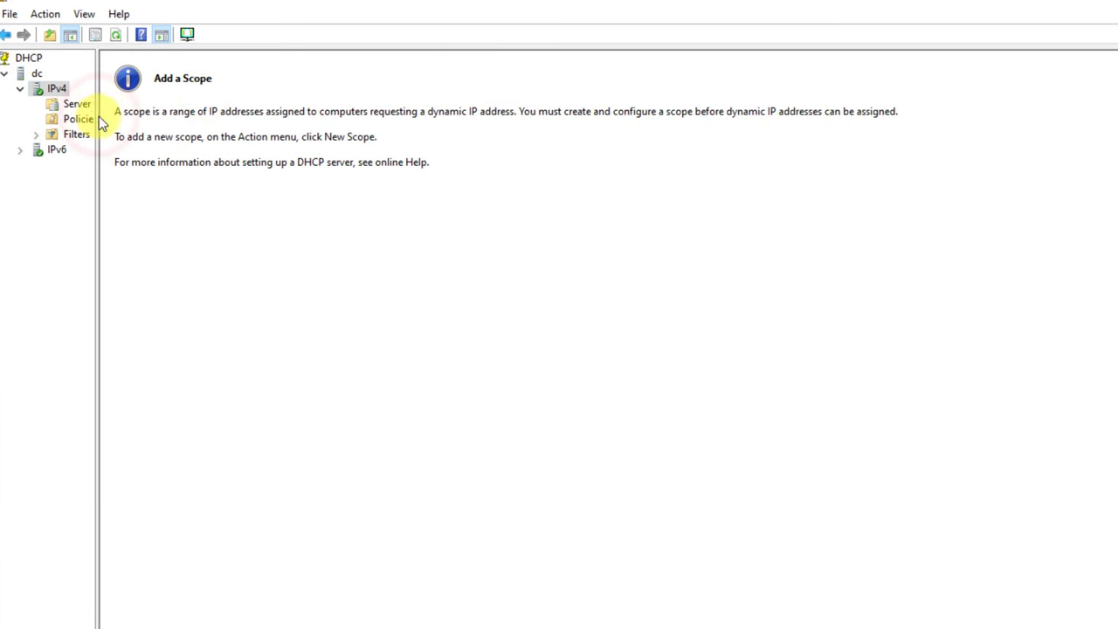
pyautogui.moveTo(97, 117); pyautogui.dragTo(289, 87)
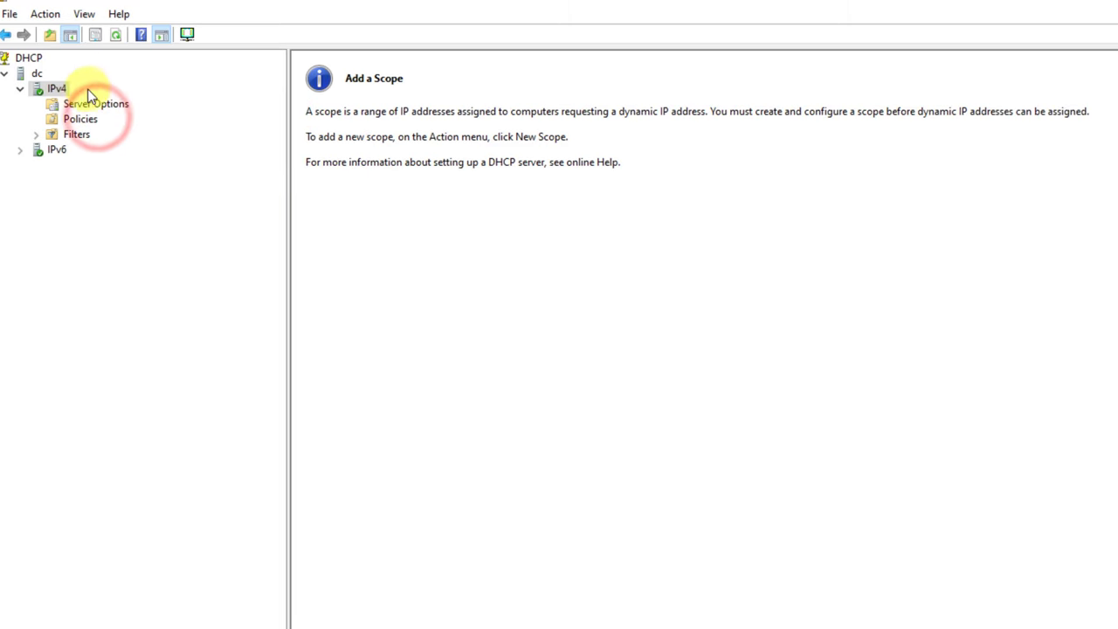
pyautogui.rightClick(49, 95)
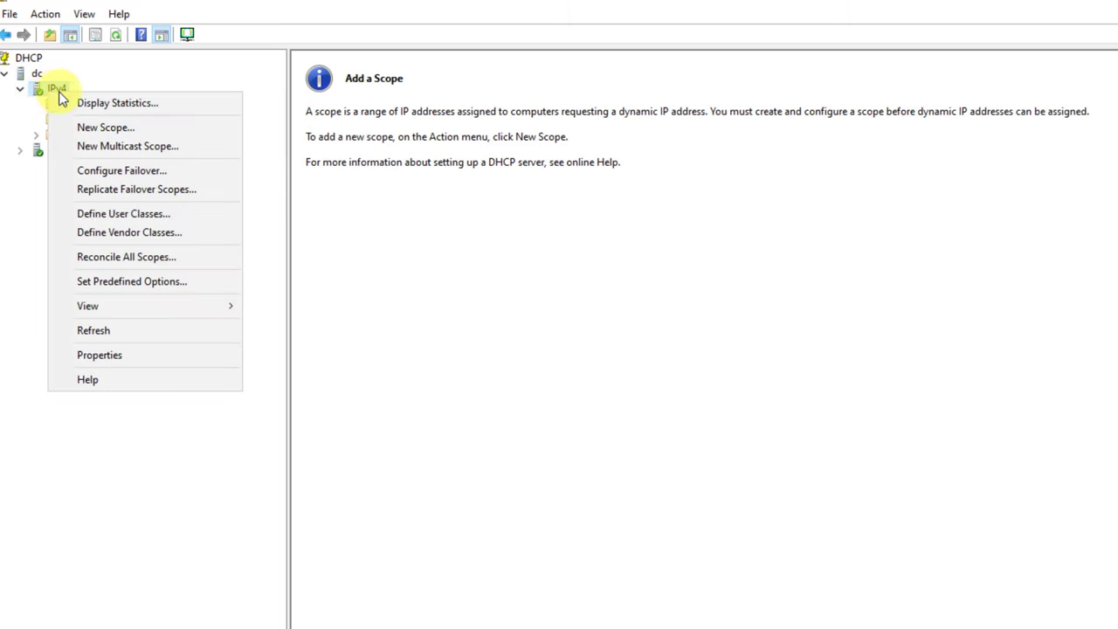
pyautogui.click(194, 123)
# - Name the scope 'Hi' and enter the range 192.168.192.100 to 192.168.192.150
pyautogui.press('Return')
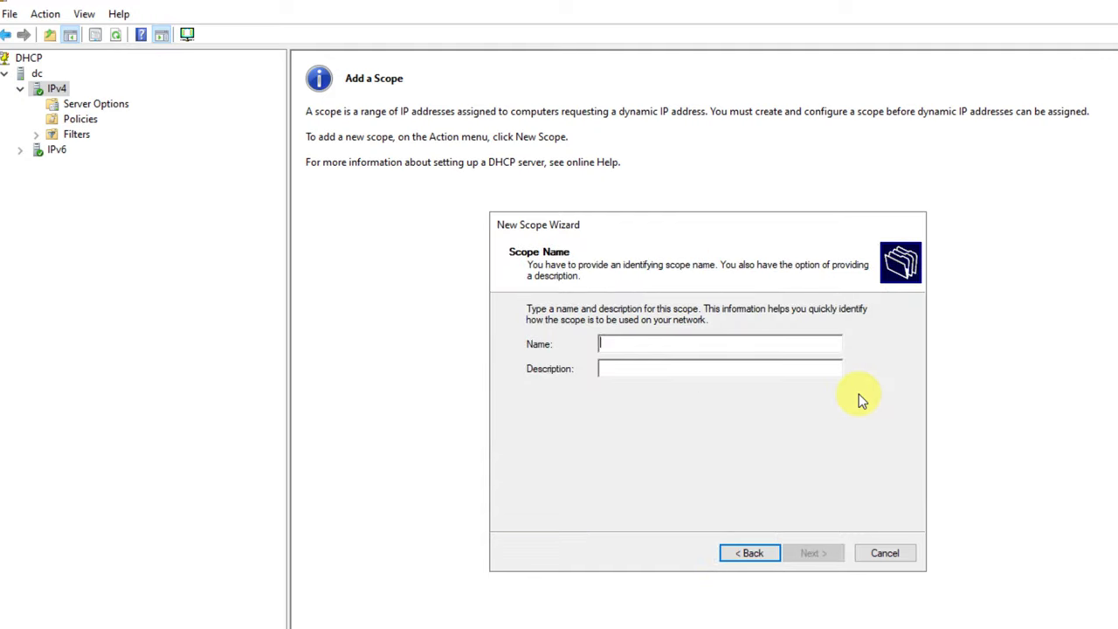
pyautogui.write('Hi')
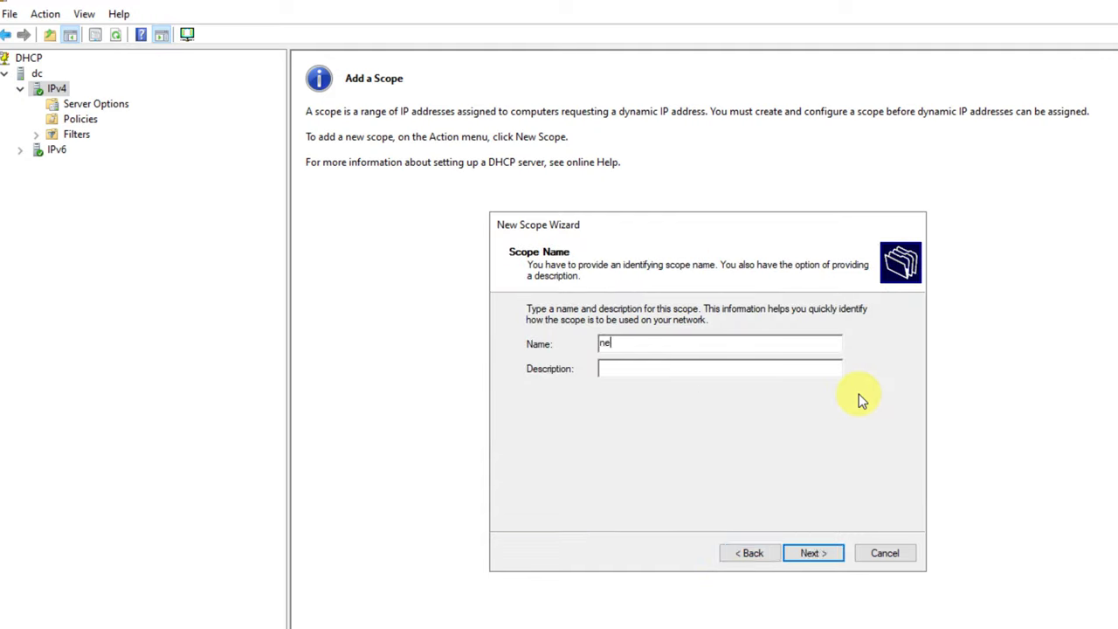
pyautogui.press('Return')
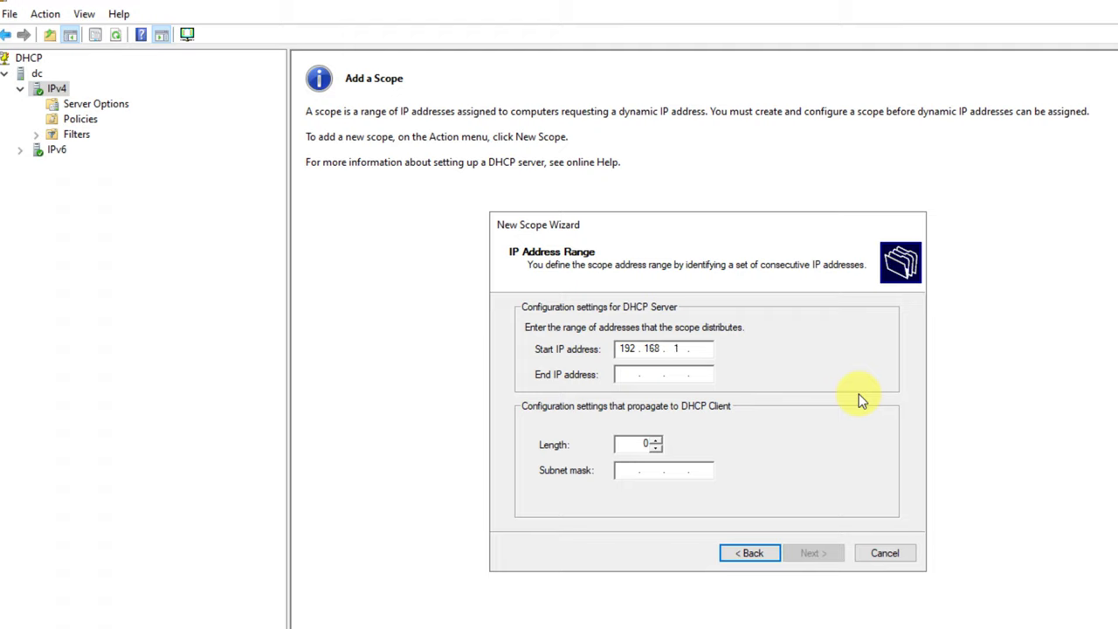
pyautogui.write('192 . 168 . 192 . 100')
pyautogui.press('Tab')
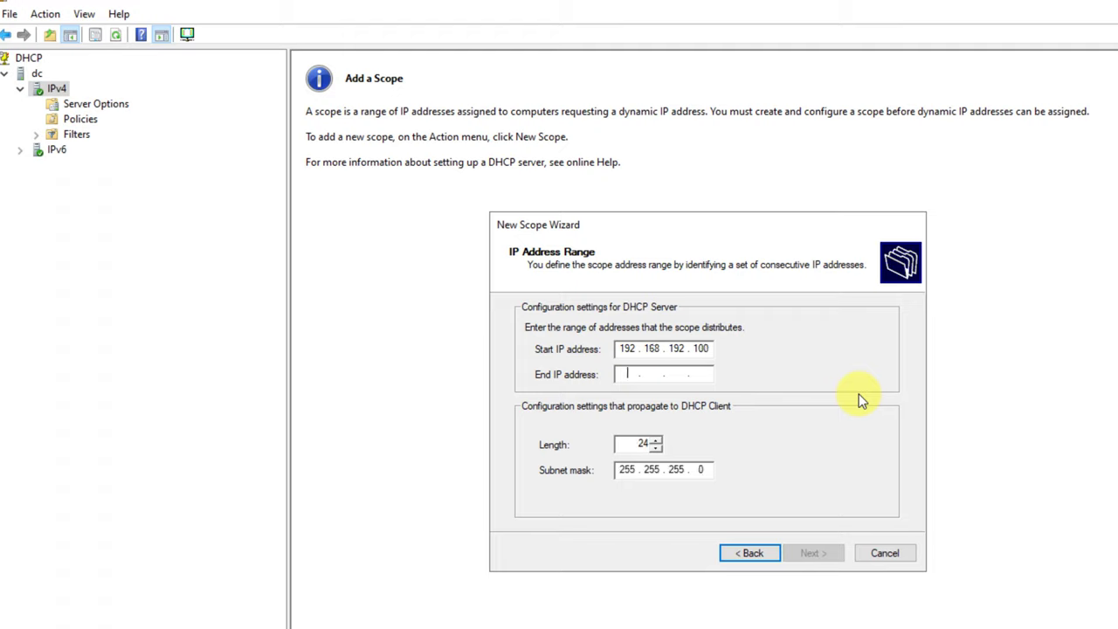
pyautogui.write('192 . ')
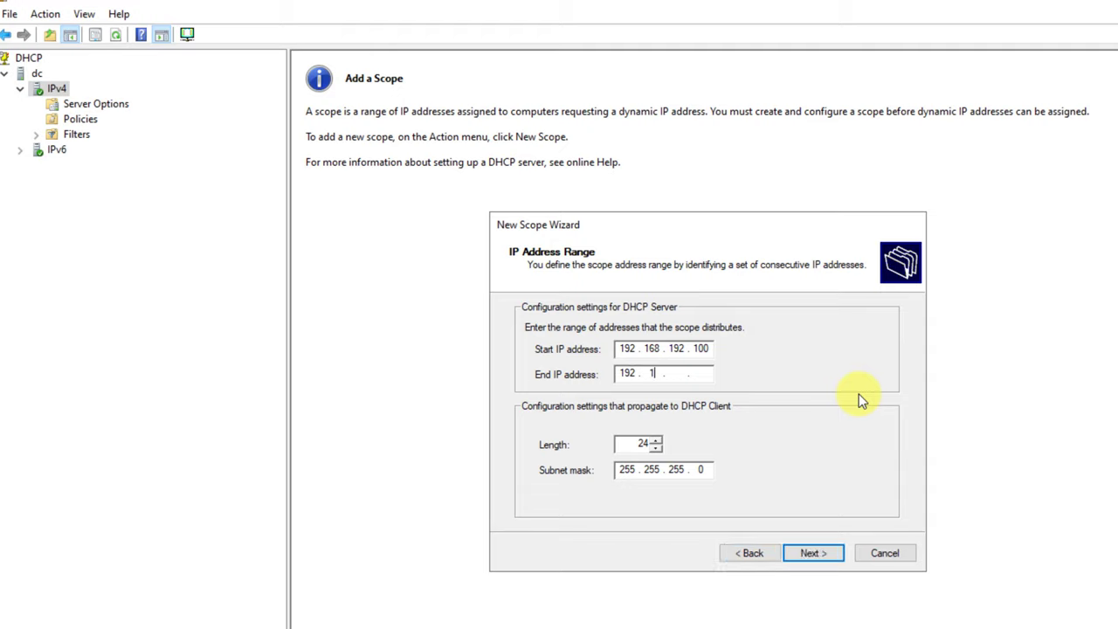
pyautogui.write('168 . 192 . 150')
# - Fix the invalid address entry and exclude 192.168.192.140–192.168.192.145 from the scope
pyautogui.click(808, 554)
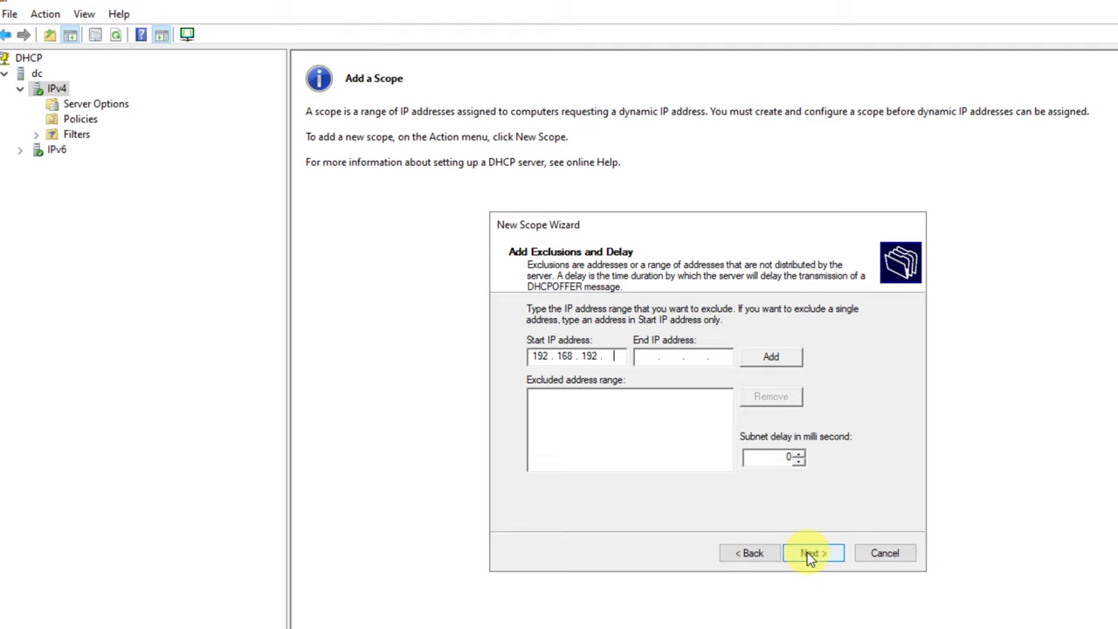
pyautogui.click(809, 554)
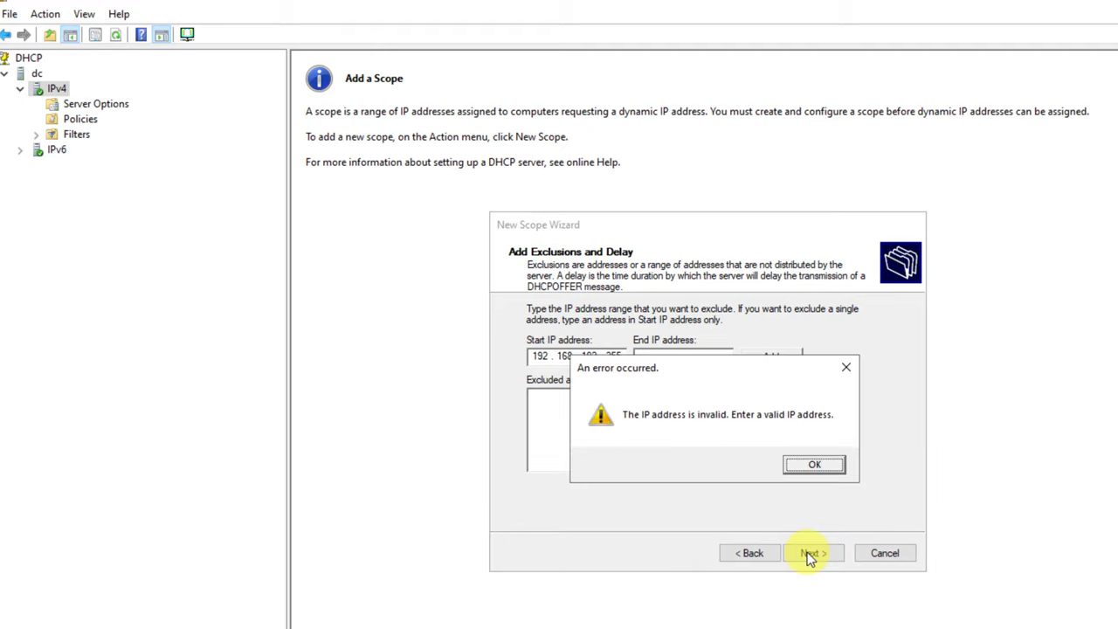
pyautogui.click(846, 371)
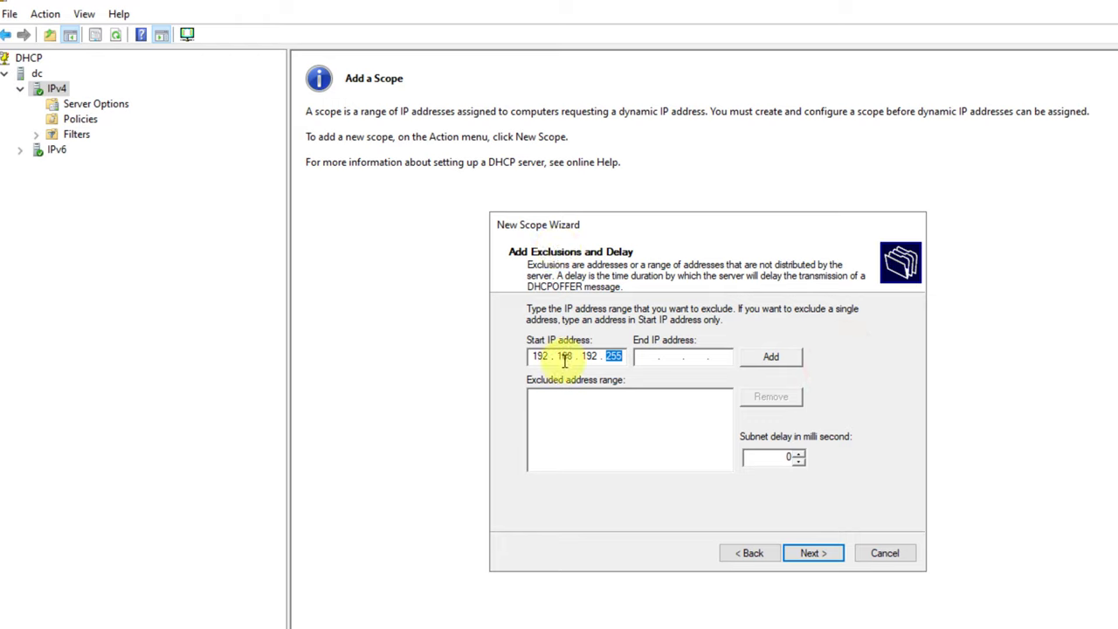
pyautogui.press('BackSpace')
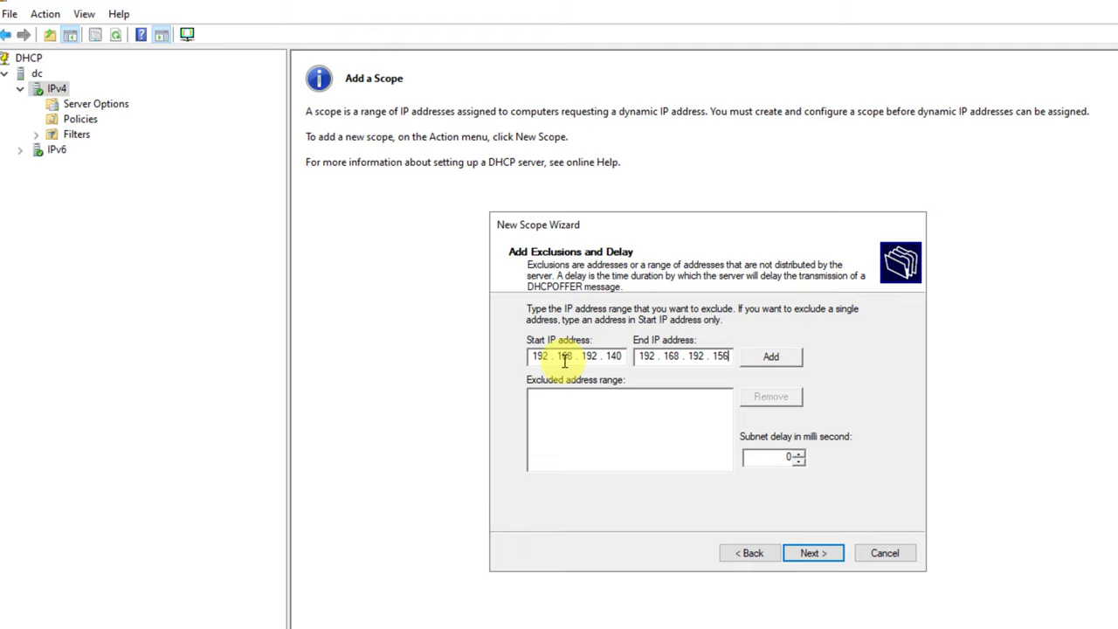
pyautogui.click(769, 369)
# - Keep the default lease duration and set 192.168.192.97 as the scope's default gateway
pyautogui.click(815, 553)
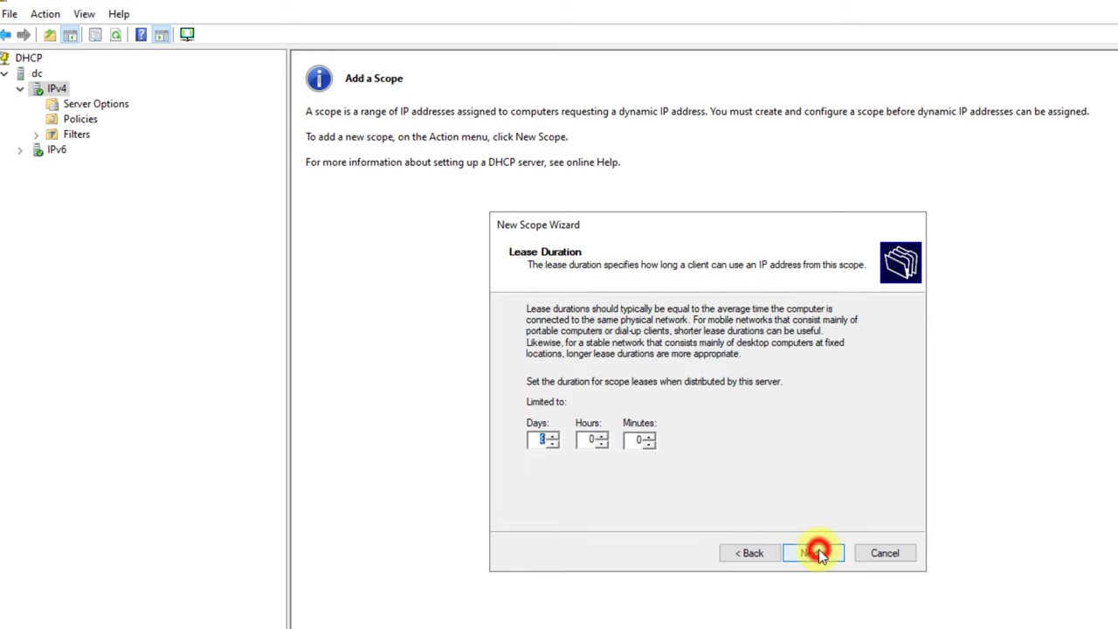
pyautogui.click(815, 553)
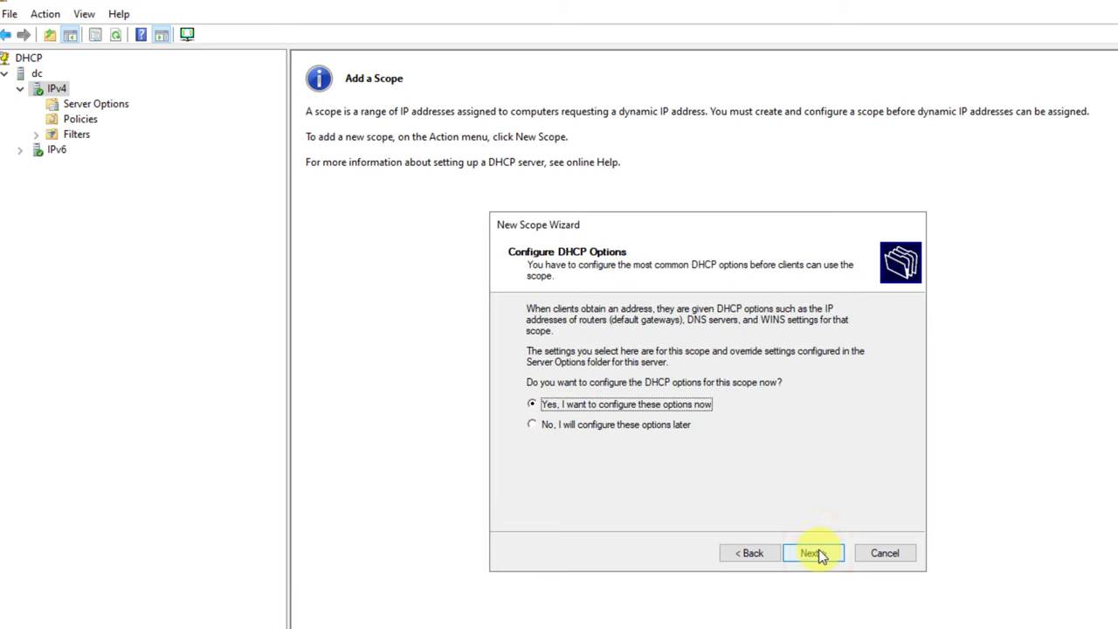
pyautogui.click(815, 553)
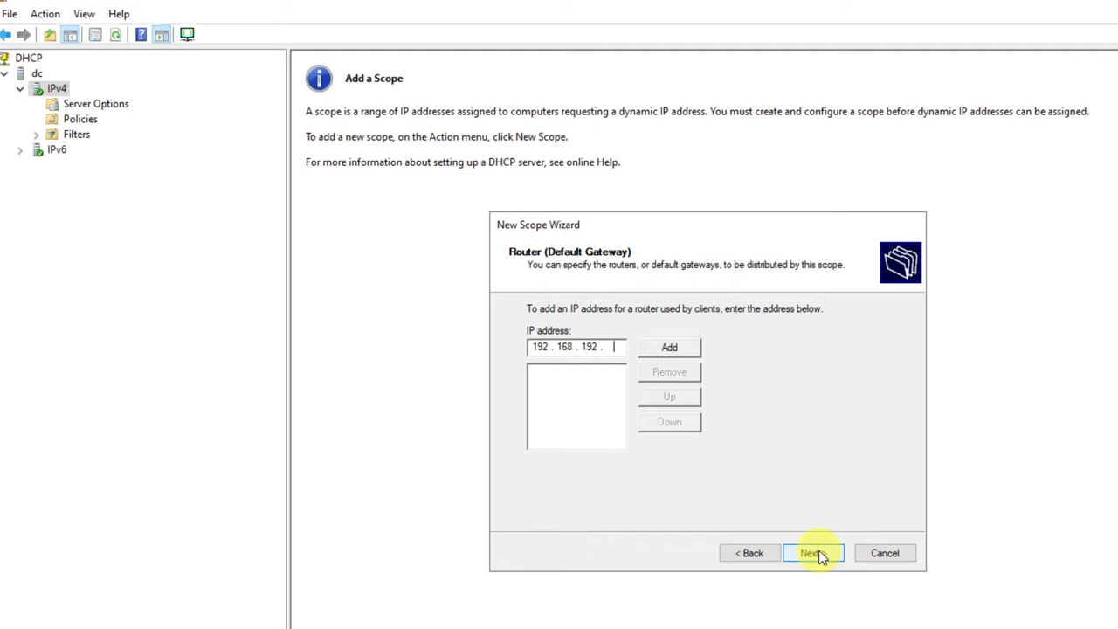
pyautogui.click(678, 348)
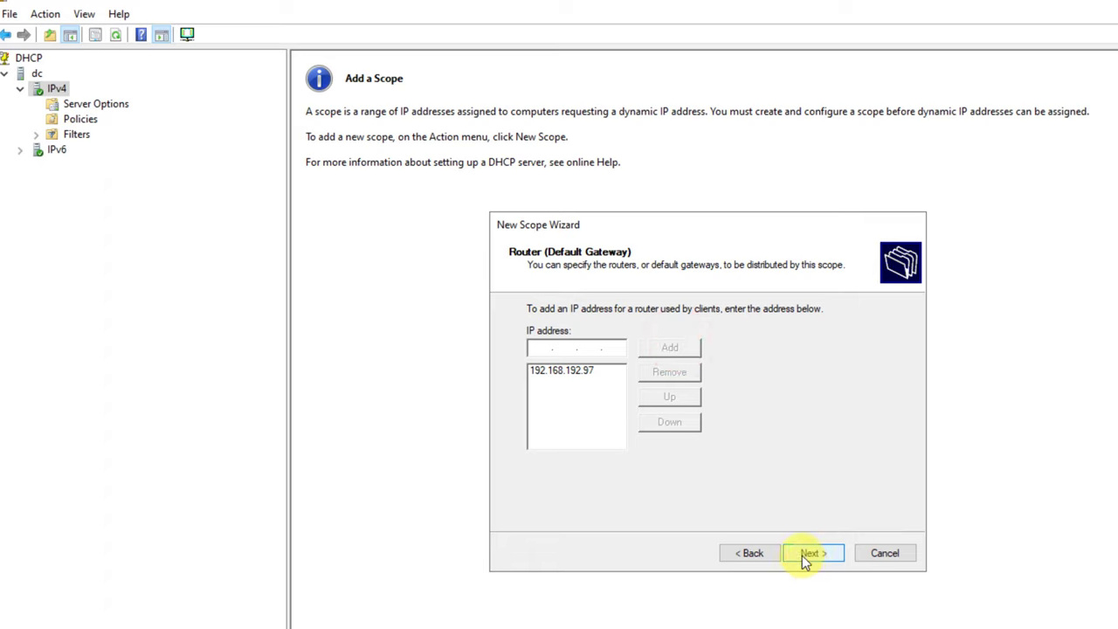
pyautogui.click(805, 557)
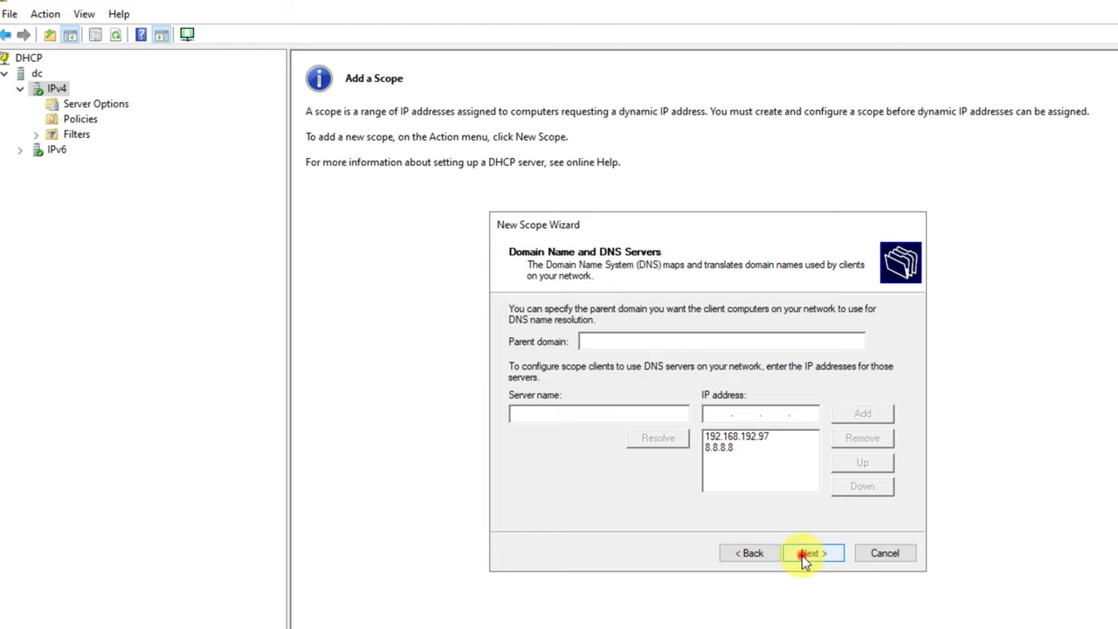
# - Accept the DNS settings, skip WINS, and activate the scope to finish the wizard
pyautogui.click(804, 556)
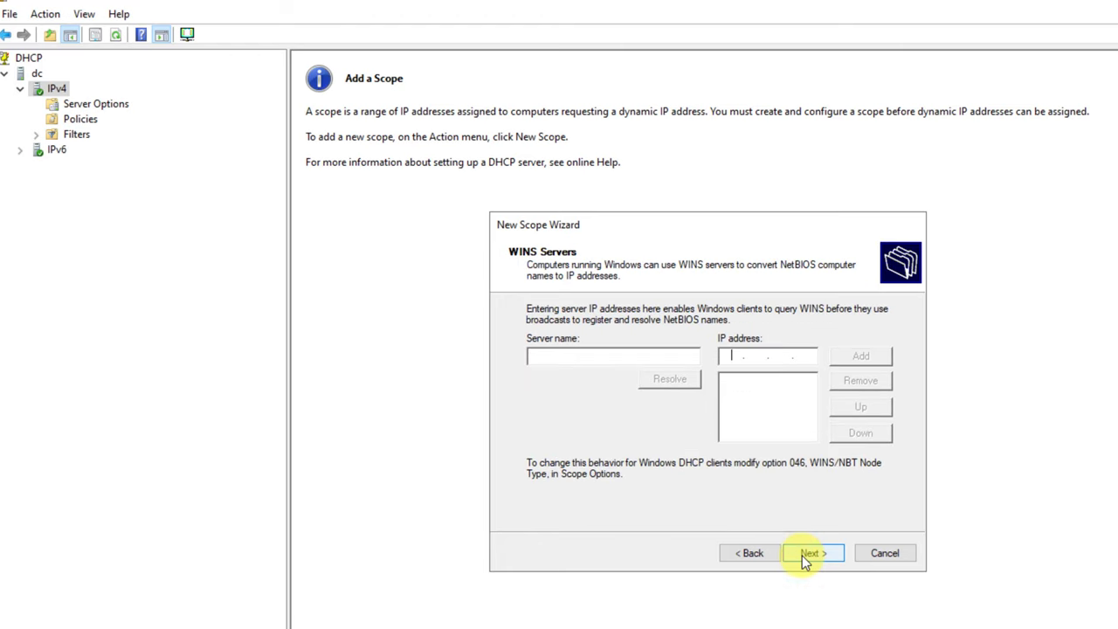
pyautogui.click(803, 555)
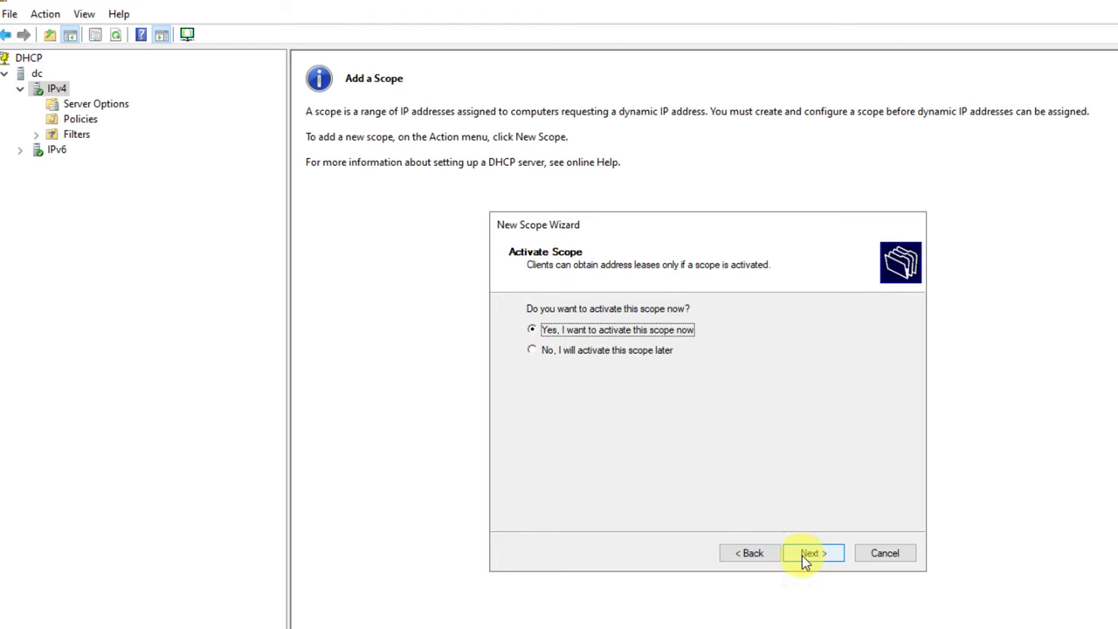
pyautogui.click(804, 556)
pyautogui.click(803, 556)
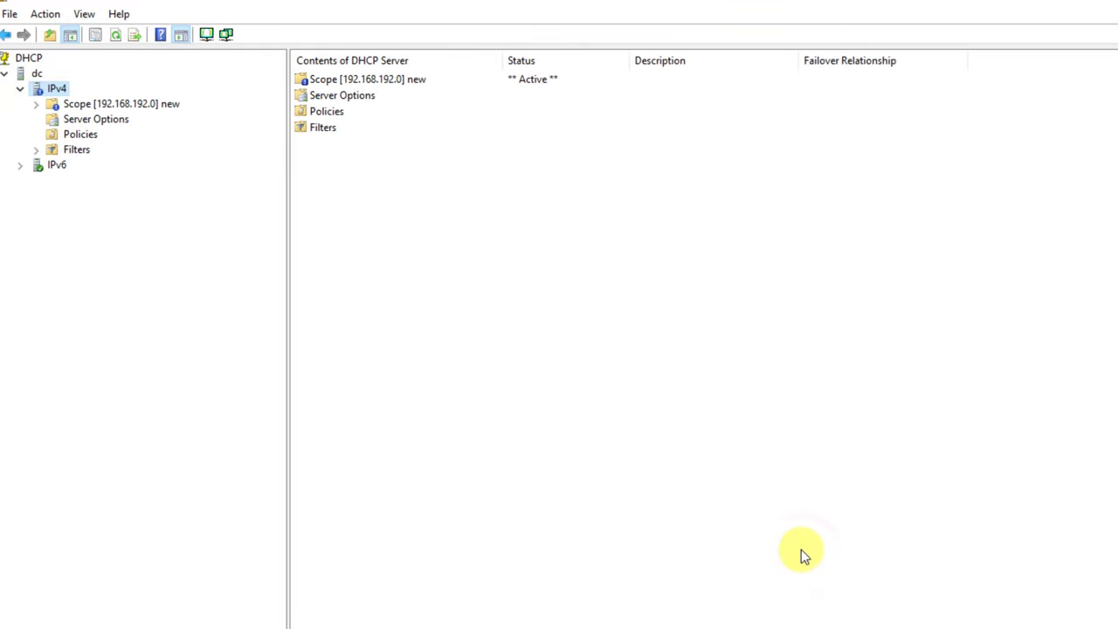
# - Open Active Directory Domains and Trusts, dismiss its warning, close it and go to the AD DS page
pyautogui.doubleClick(374, 79)
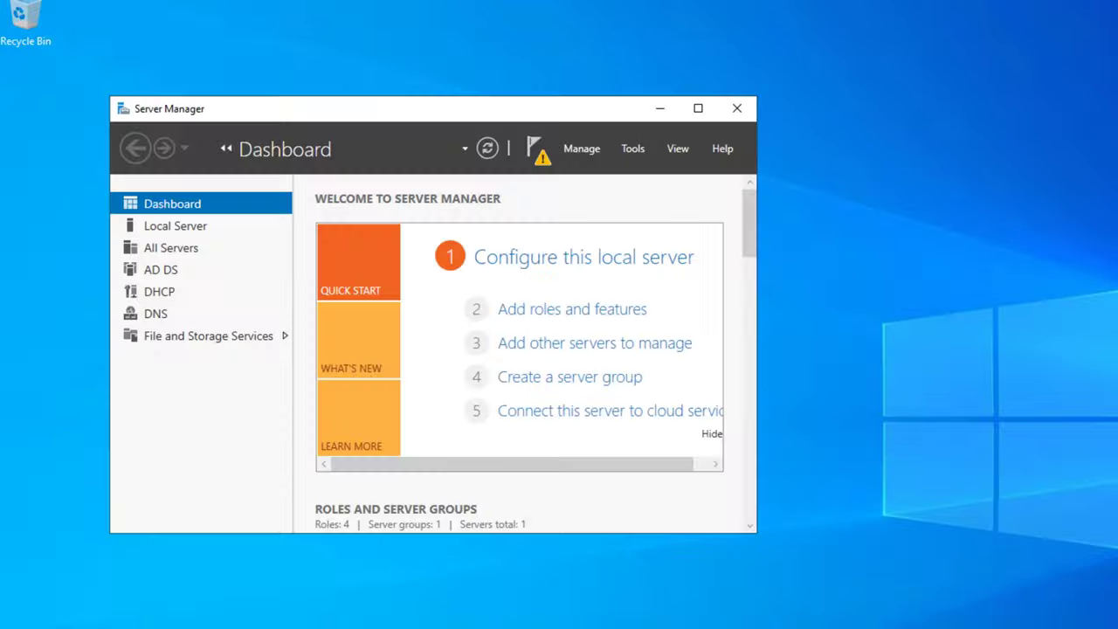
pyautogui.click(632, 149)
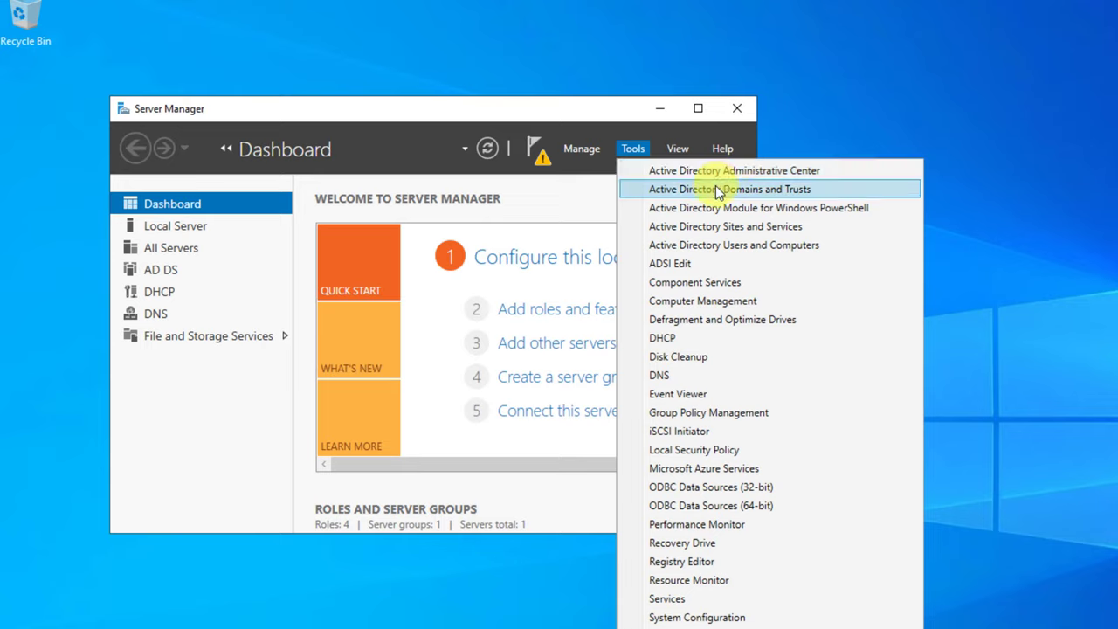
pyautogui.click(686, 243)
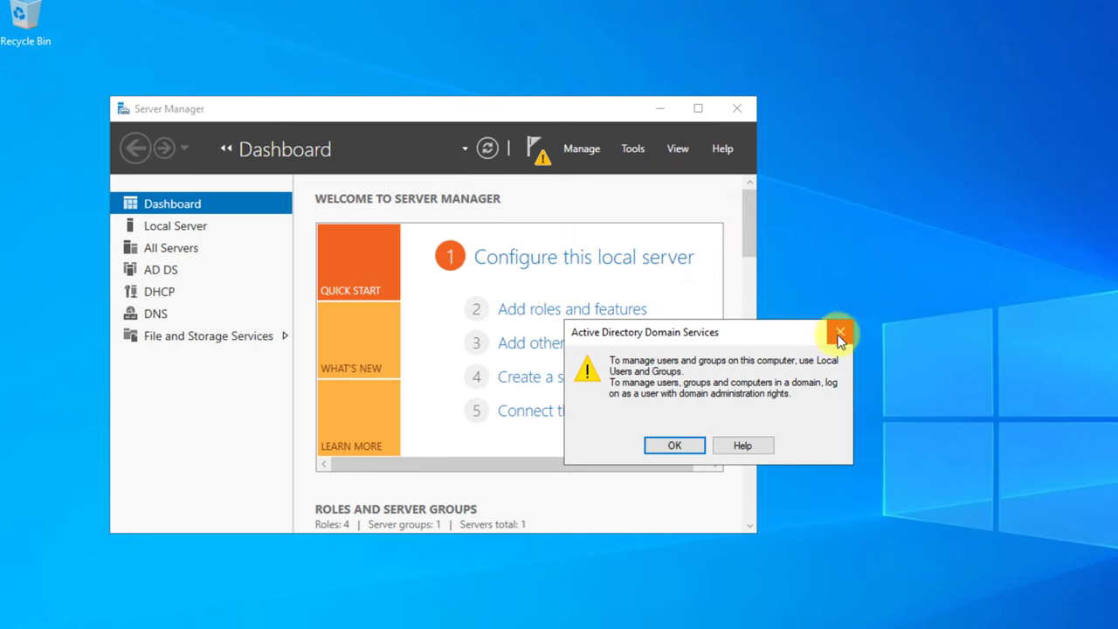
pyautogui.click(678, 443)
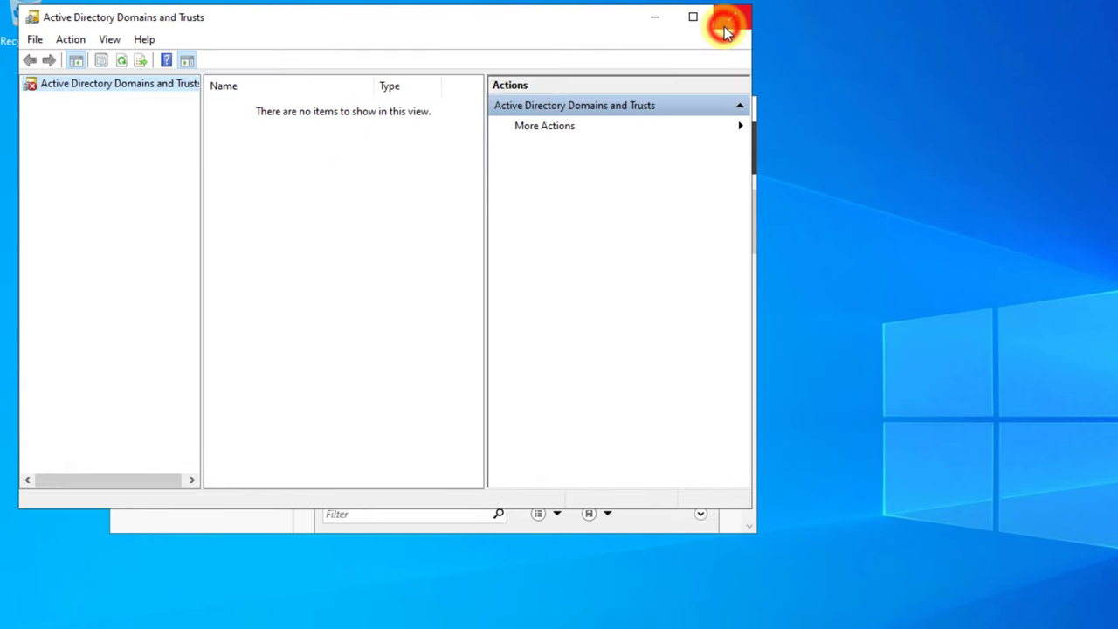
pyautogui.click(724, 26)
pyautogui.click(581, 149)
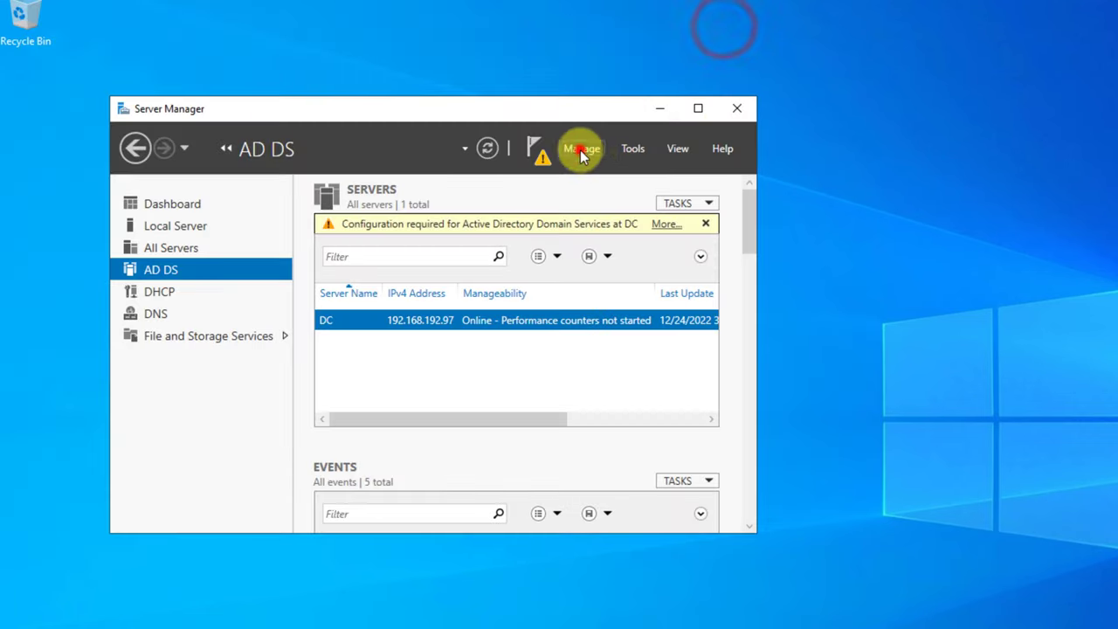
# - Start promoting the server to a domain controller in a new forest with root domain dc.linuxsyr.com
pyautogui.click(537, 161)
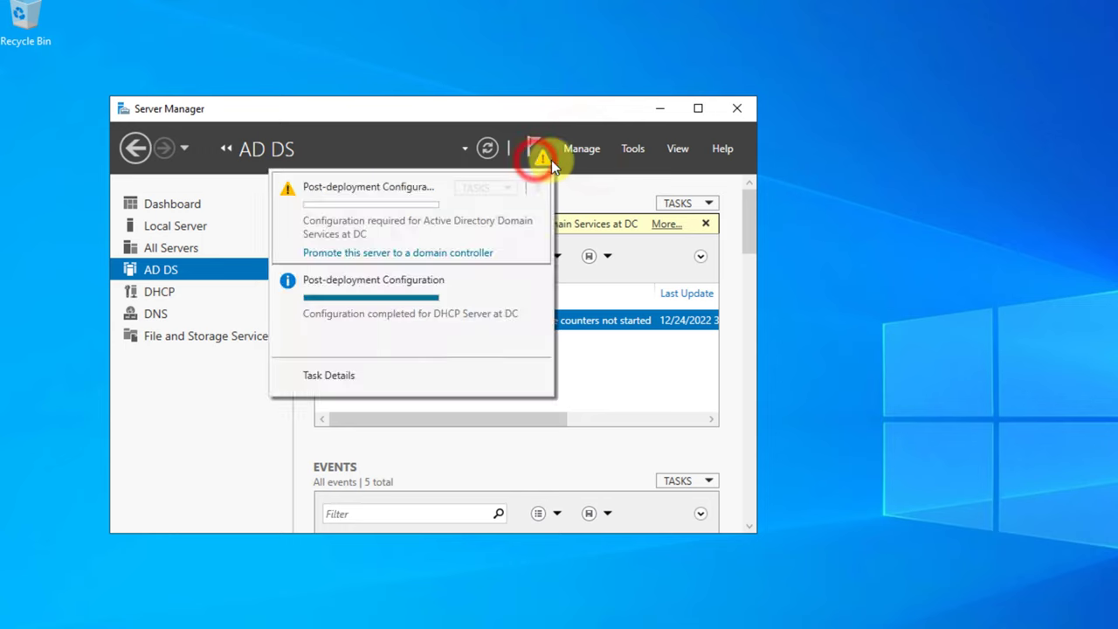
pyautogui.click(351, 253)
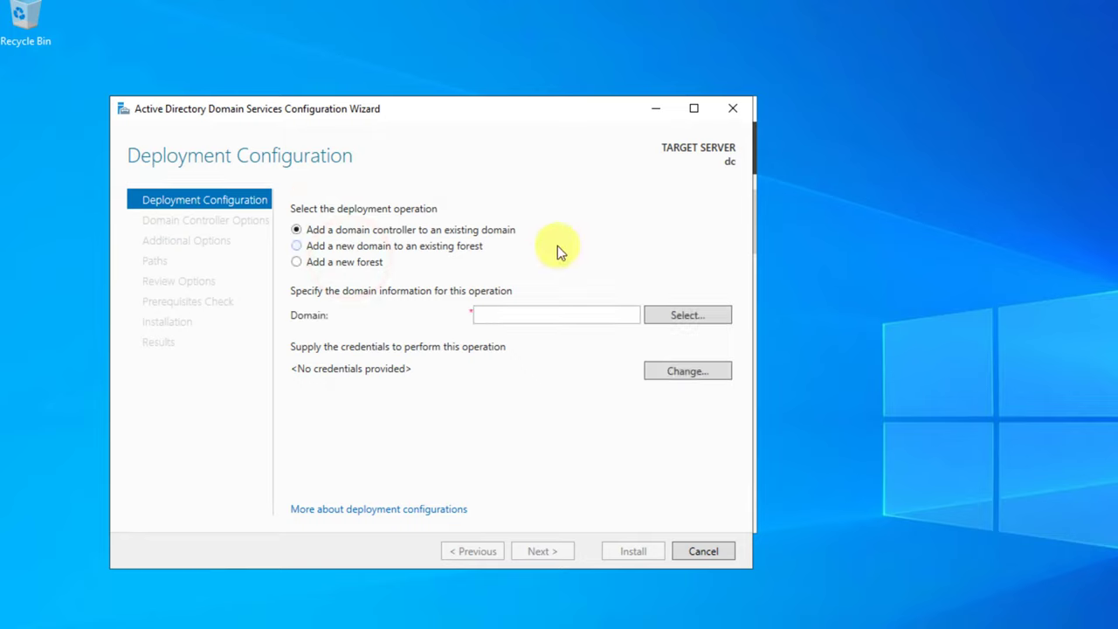
pyautogui.click(420, 274)
pyautogui.click(303, 261)
pyautogui.click(536, 322)
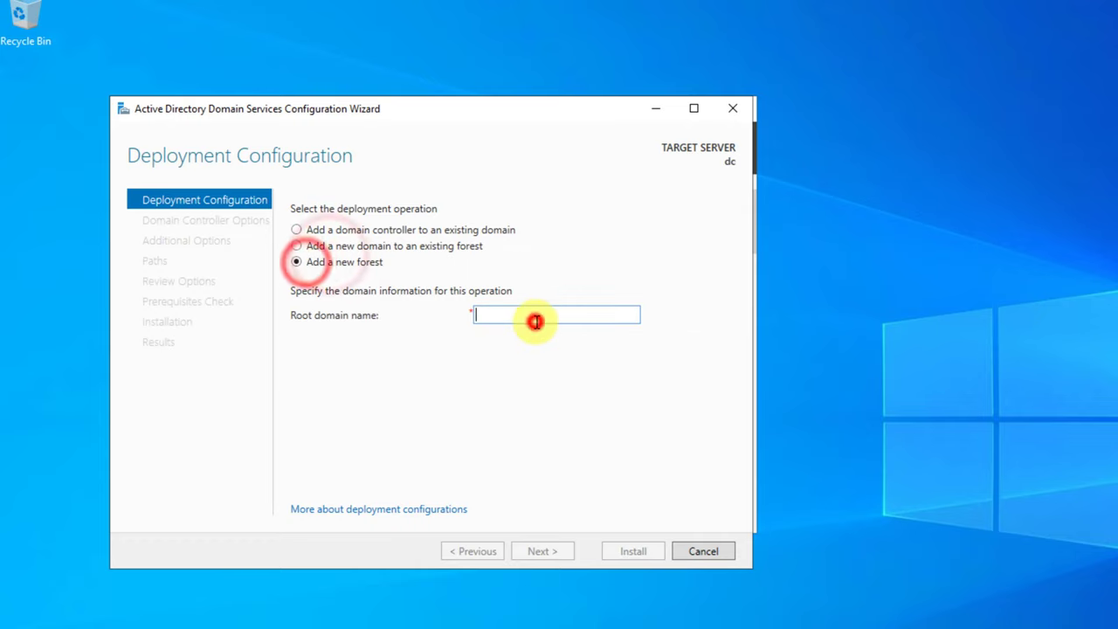
pyautogui.write('dc.linuxsyr.com')
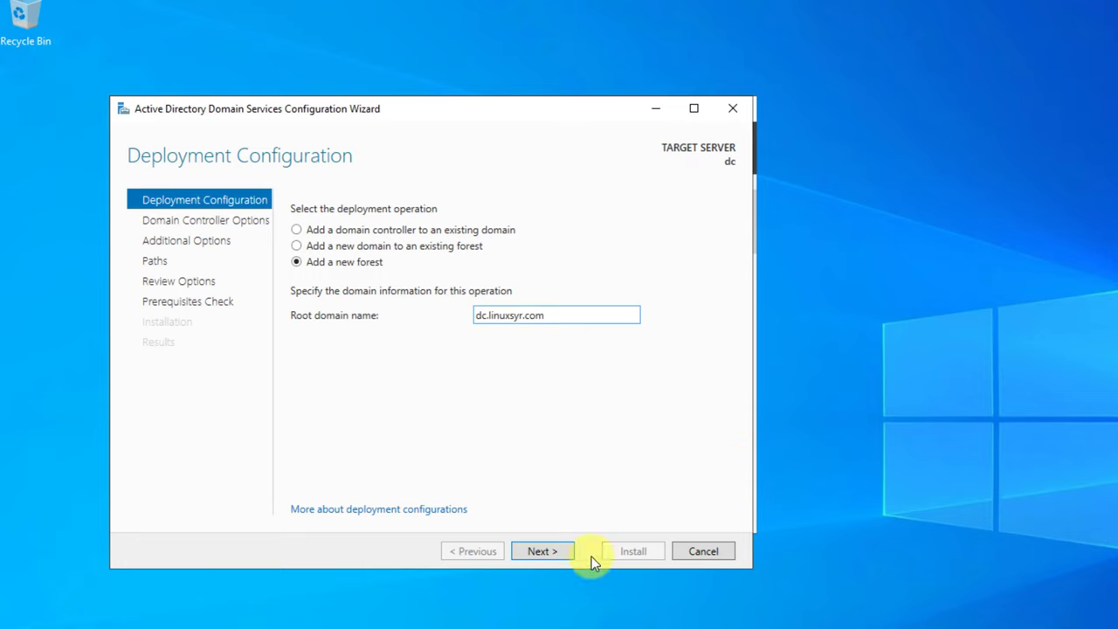
pyautogui.click(551, 555)
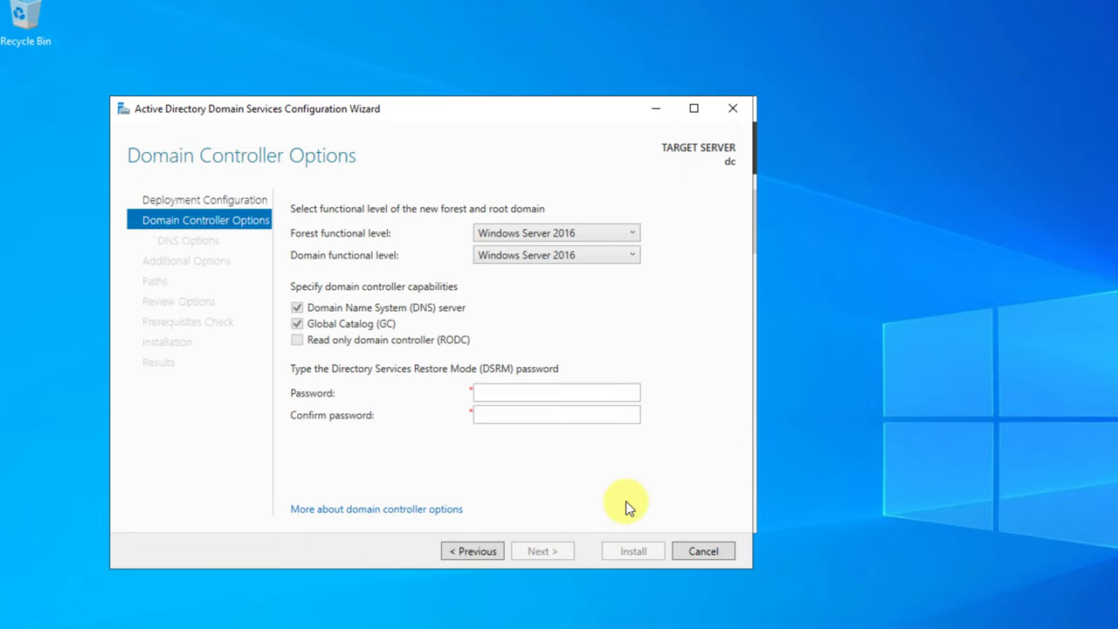
# - Keep Windows Server 2016 forest level and enter and confirm the DSRM password
pyautogui.click(521, 232)
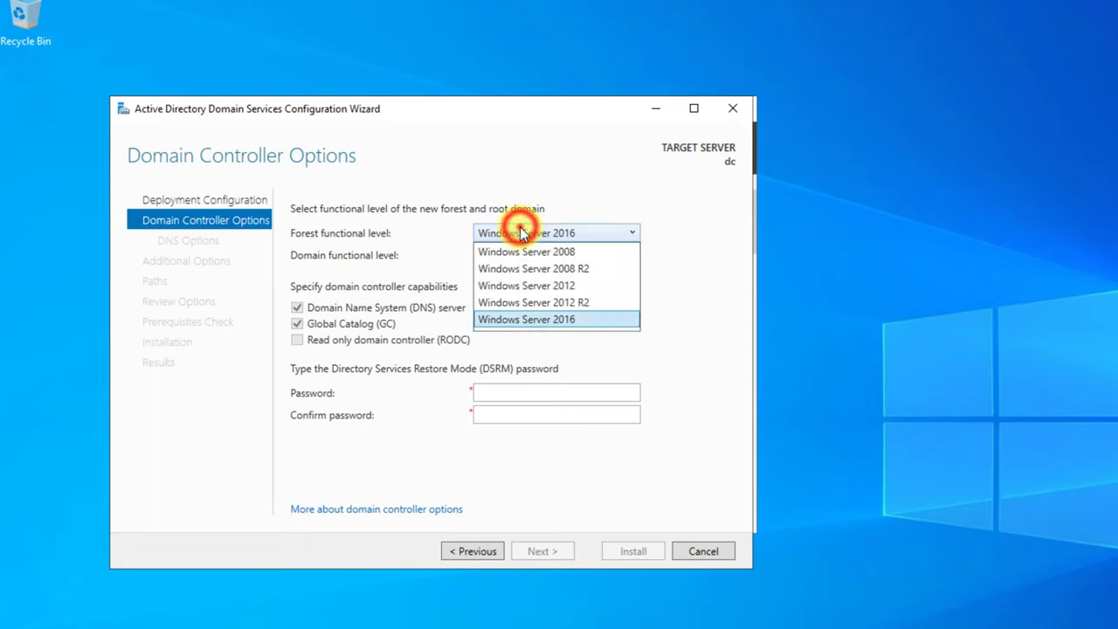
pyautogui.click(520, 229)
pyautogui.click(494, 387)
pyautogui.write('••••••••')
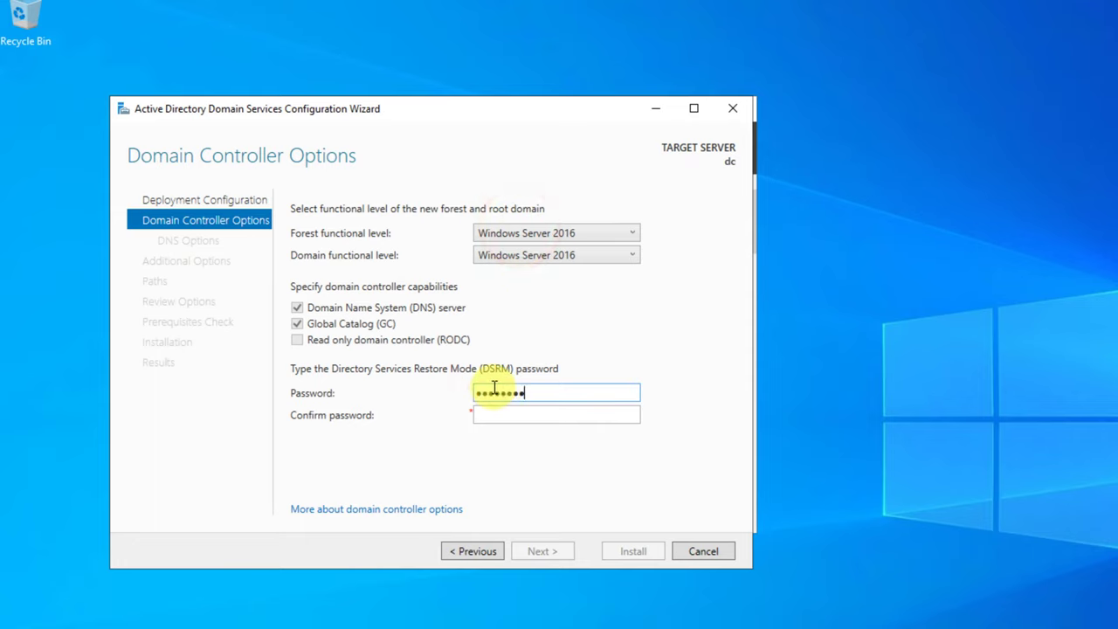
pyautogui.press('Tab')
pyautogui.write('••••••••')
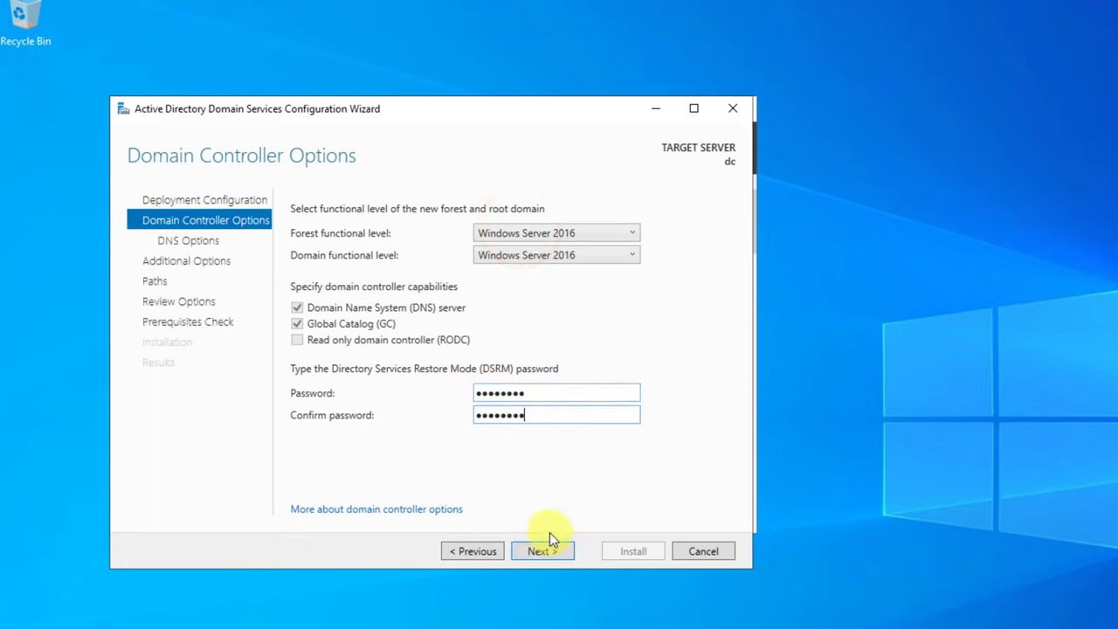
pyautogui.click(541, 551)
# - Accept the DNS options, NetBIOS name DC0 and default paths, then run the prerequisite checks
pyautogui.click(308, 248)
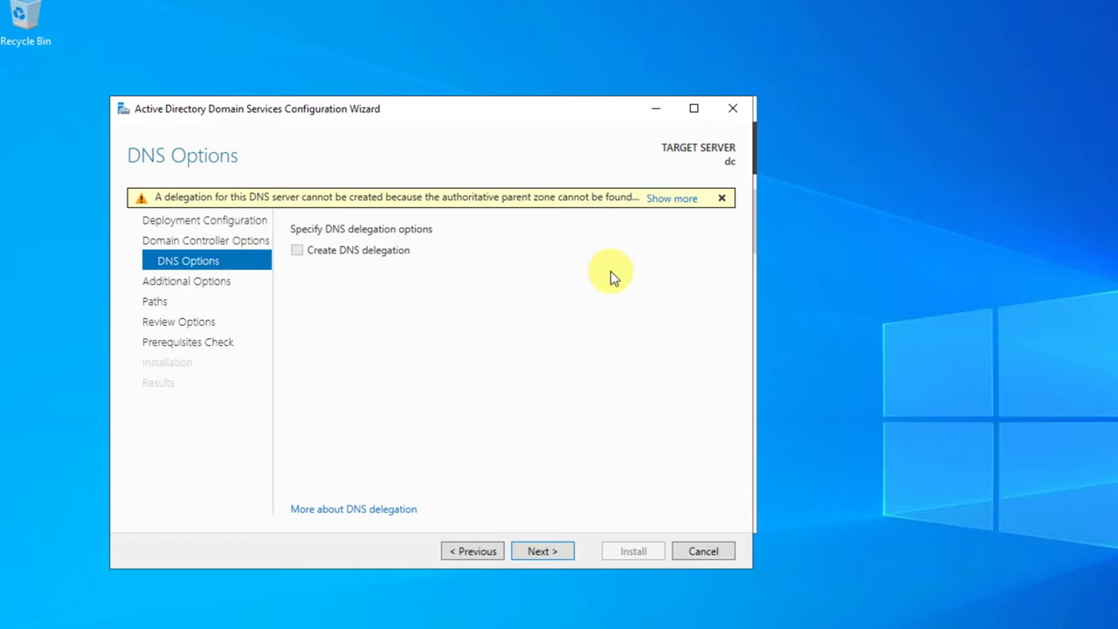
pyautogui.click(529, 552)
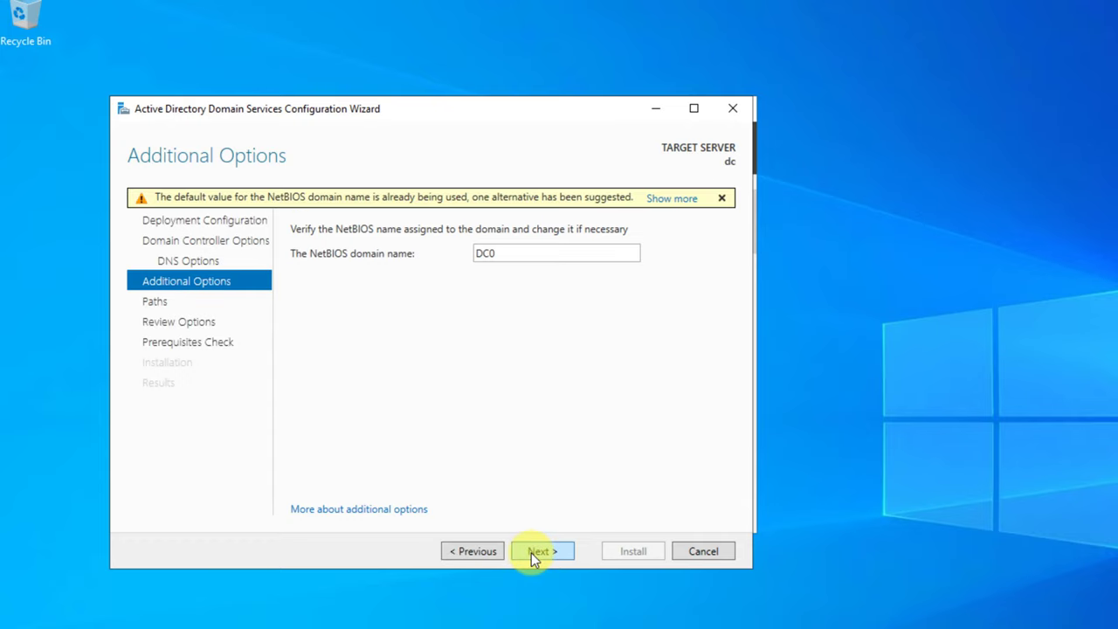
pyautogui.click(533, 552)
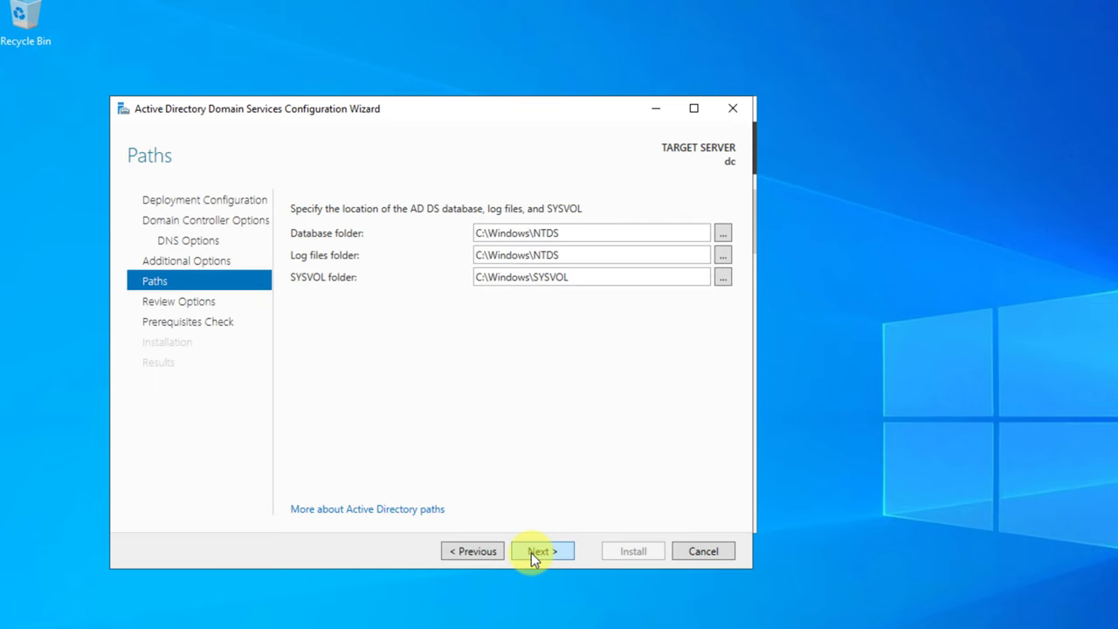
pyautogui.click(533, 553)
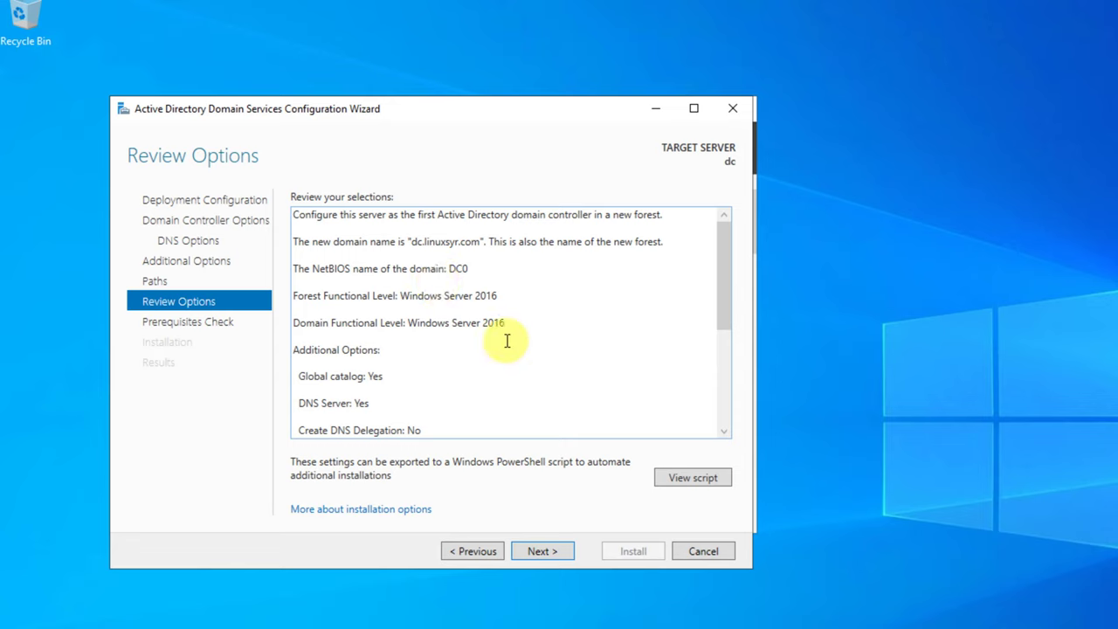
pyautogui.scroll(-5, 505, 340)
pyautogui.click(545, 551)
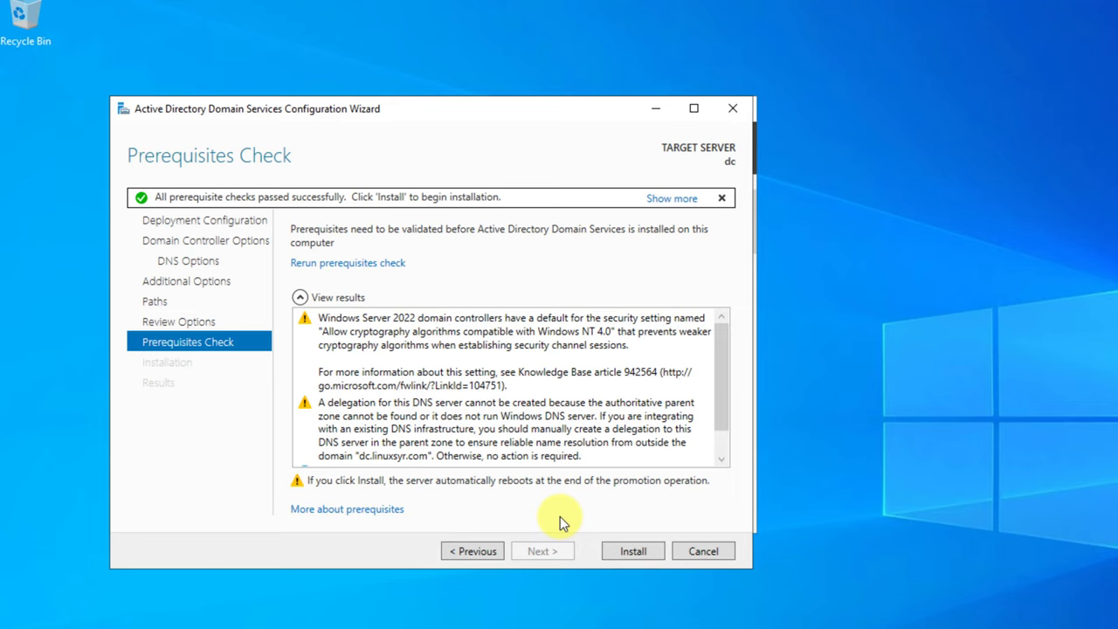
# - Install Active Directory Domain Services and dismiss the sign-out notice
pyautogui.click(720, 461)
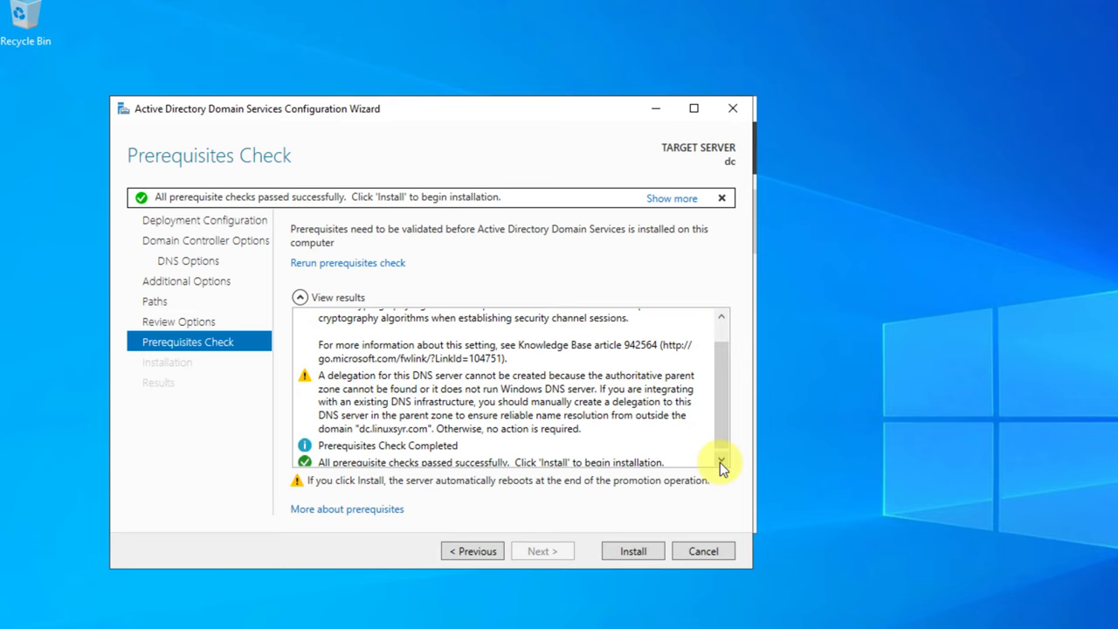
pyautogui.click(720, 462)
pyautogui.click(626, 556)
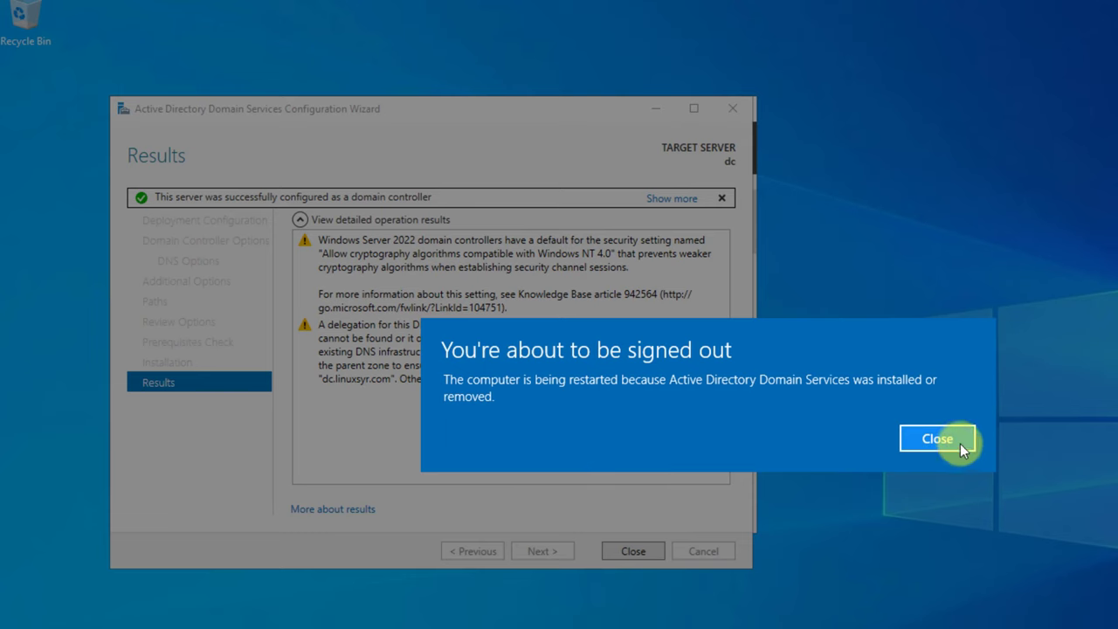
pyautogui.click(955, 447)
# - Close the finished wizard and view the completed post-deployment task notifications
pyautogui.click(632, 551)
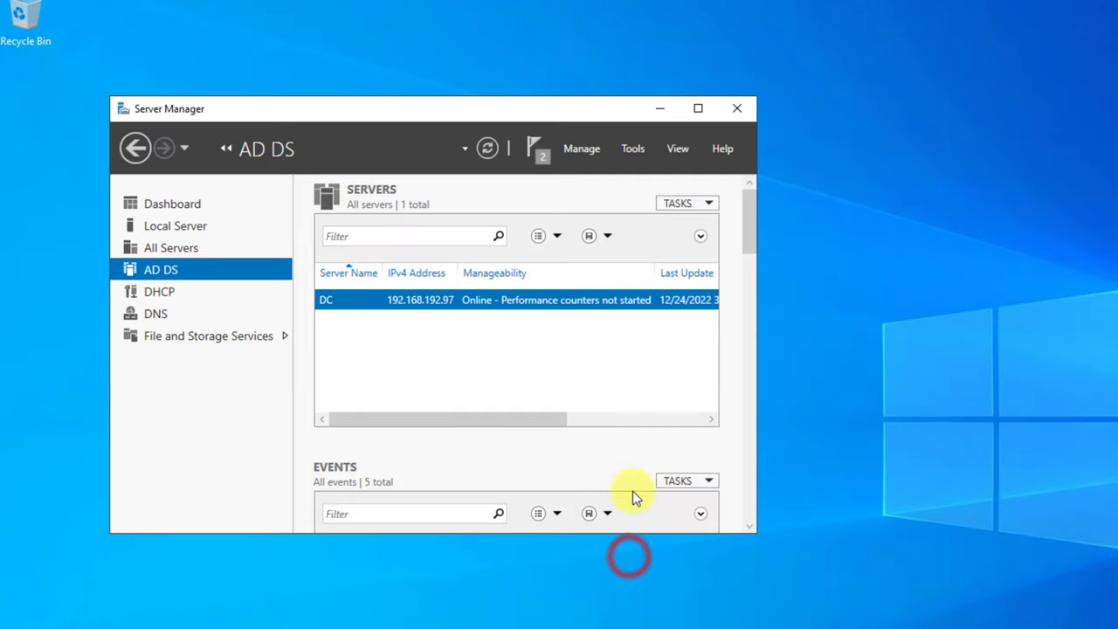
pyautogui.click(534, 147)
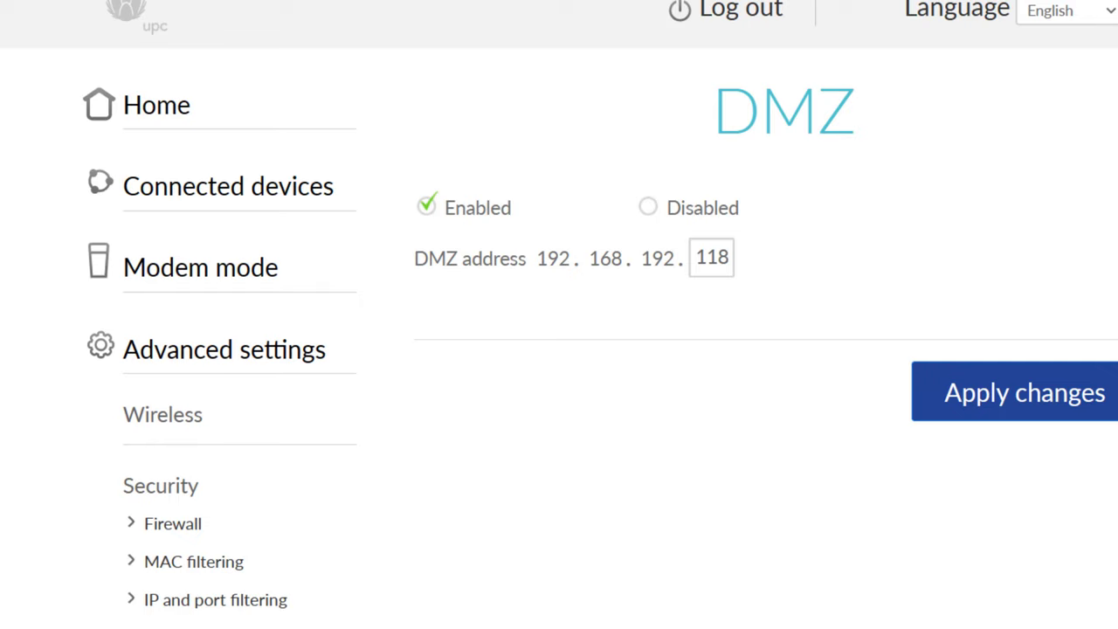
# - Change the router's DMZ address to 192.168.192.97 and apply it
pyautogui.doubleClick(712, 291)
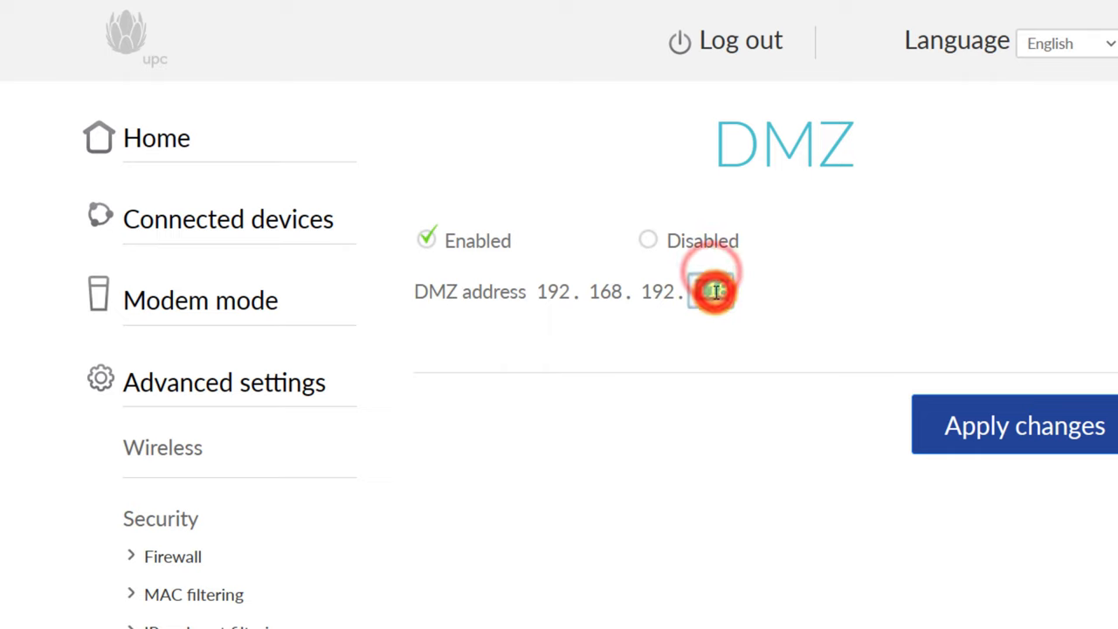
pyautogui.write('97')
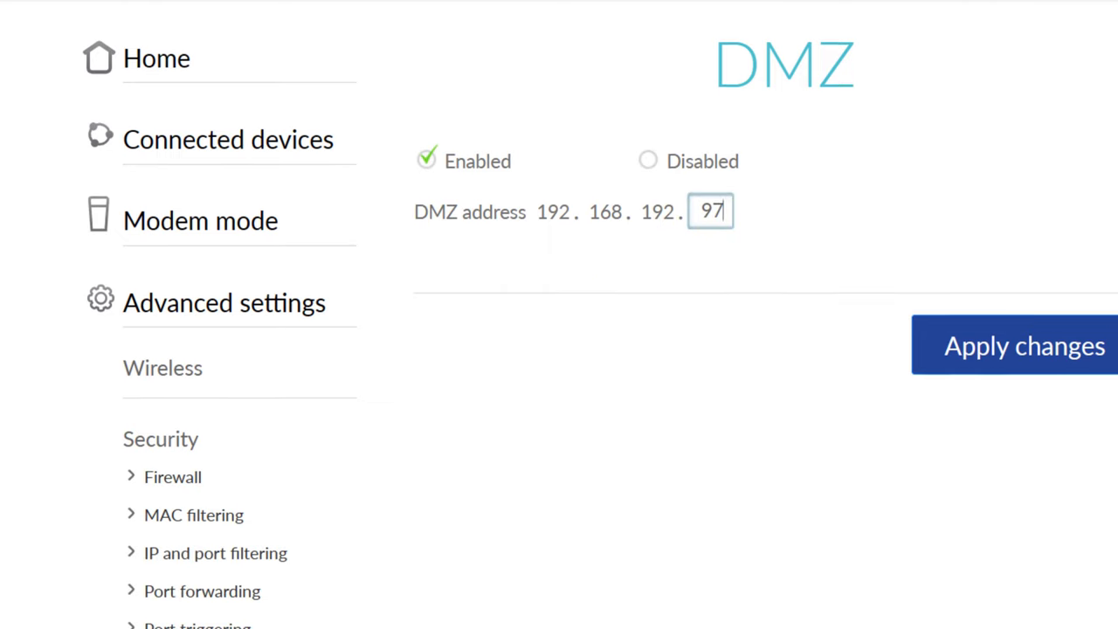
pyautogui.click(979, 358)
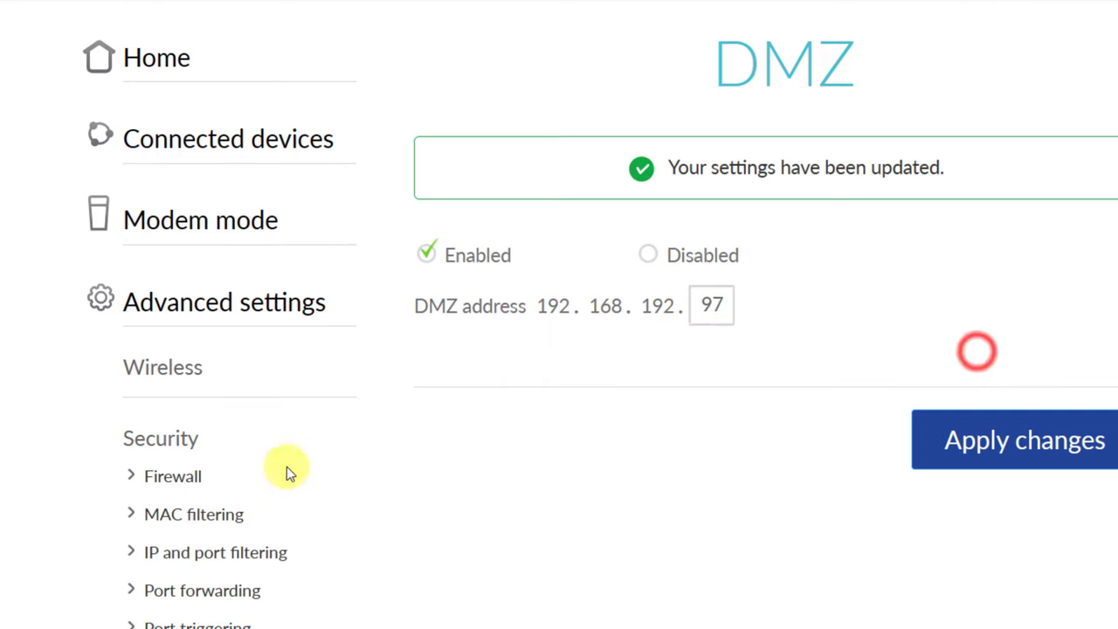
# - Turn off IPv4 firewall protection on the router and save the change
pyautogui.click(180, 480)
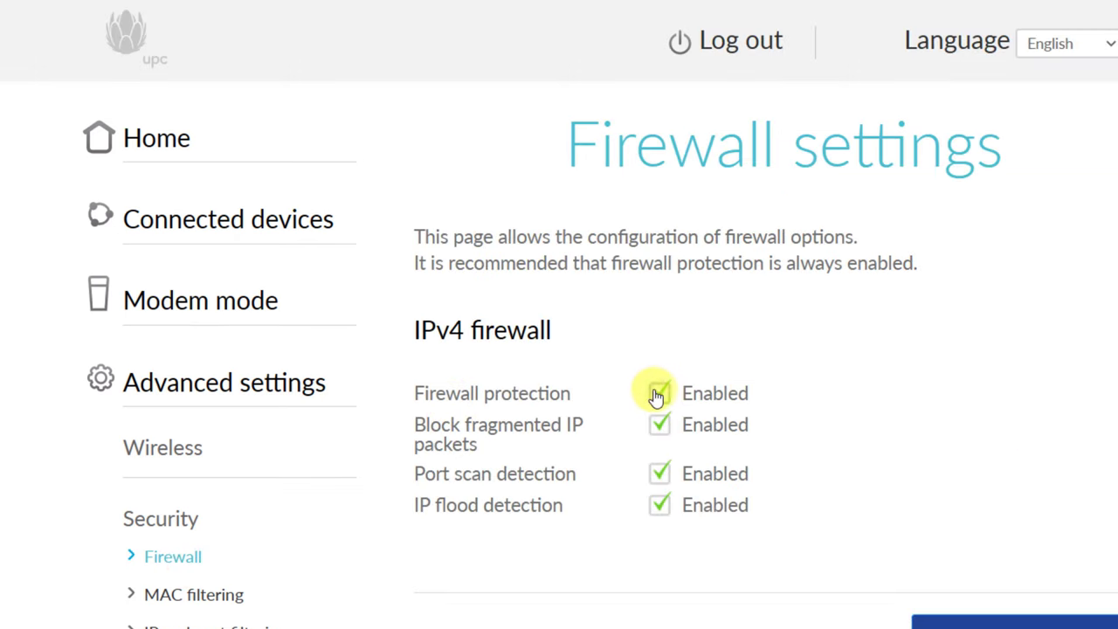
pyautogui.click(660, 394)
pyautogui.click(992, 622)
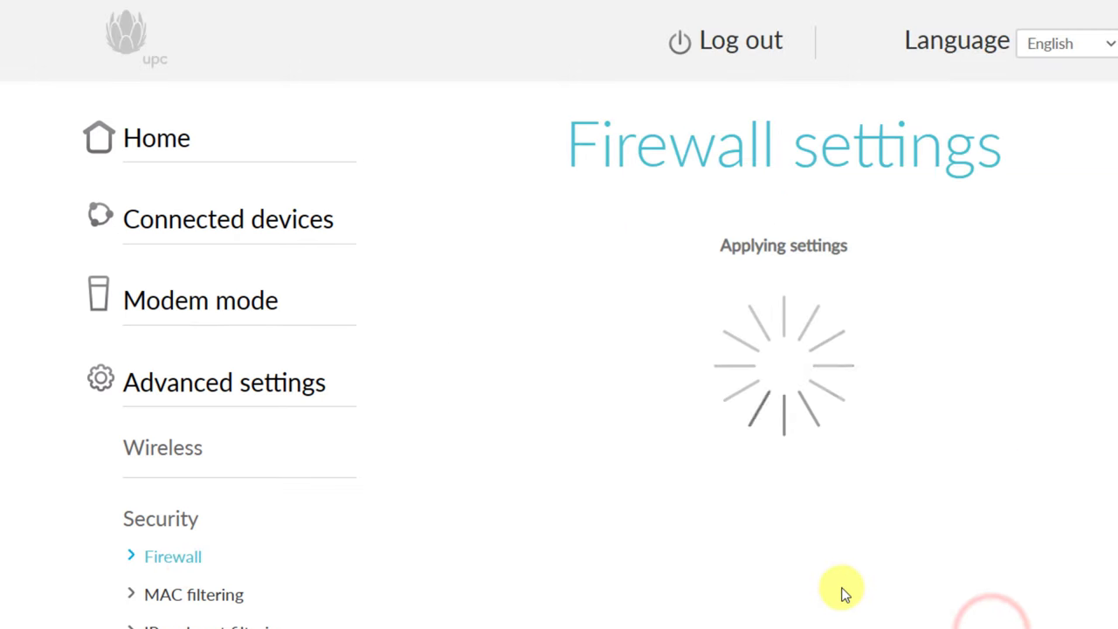
pyautogui.scroll(-4, 843, 594)
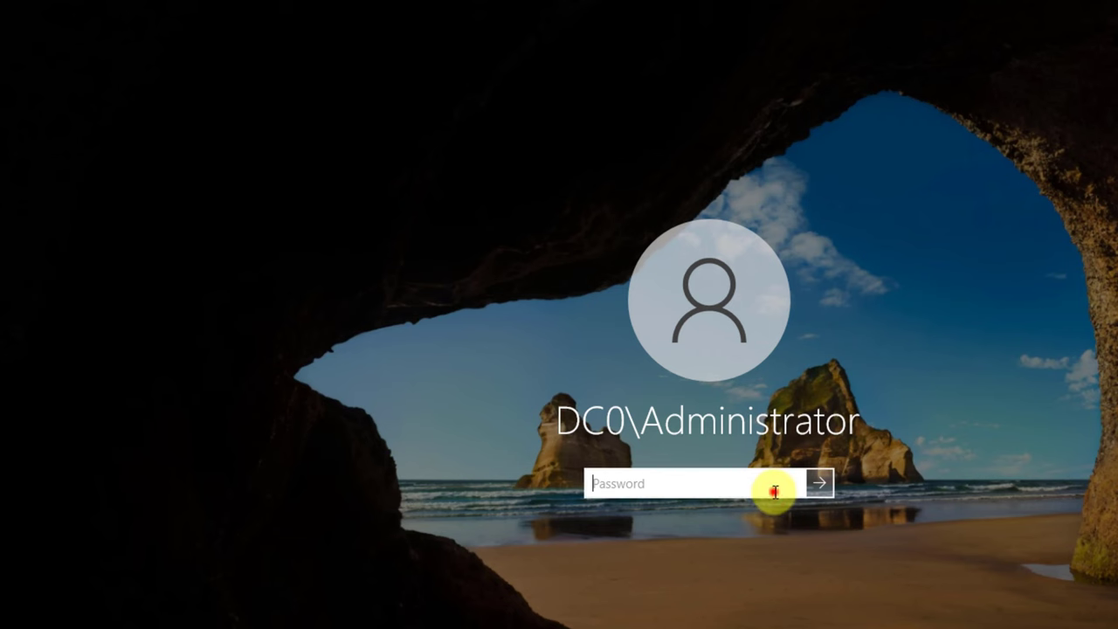
# - Sign back in as the domain Administrator with the account password
pyautogui.click(774, 486)
pyautogui.write('••••')
pyautogui.press('Return')
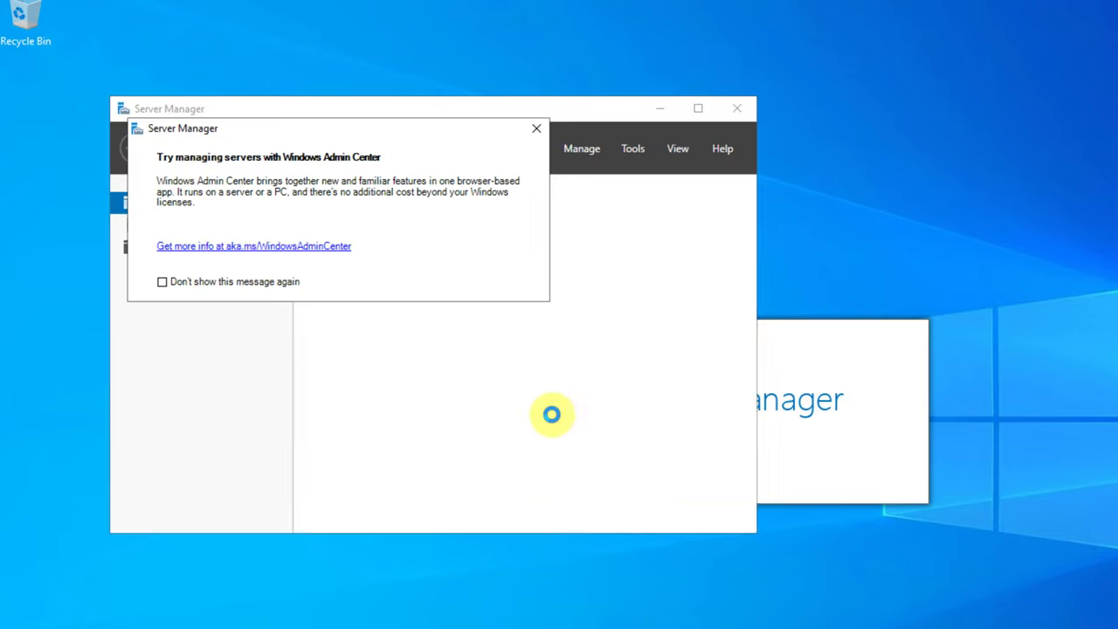
# - Dismiss the Windows Admin Center notice and launch the DNS Manager console
pyautogui.click(539, 126)
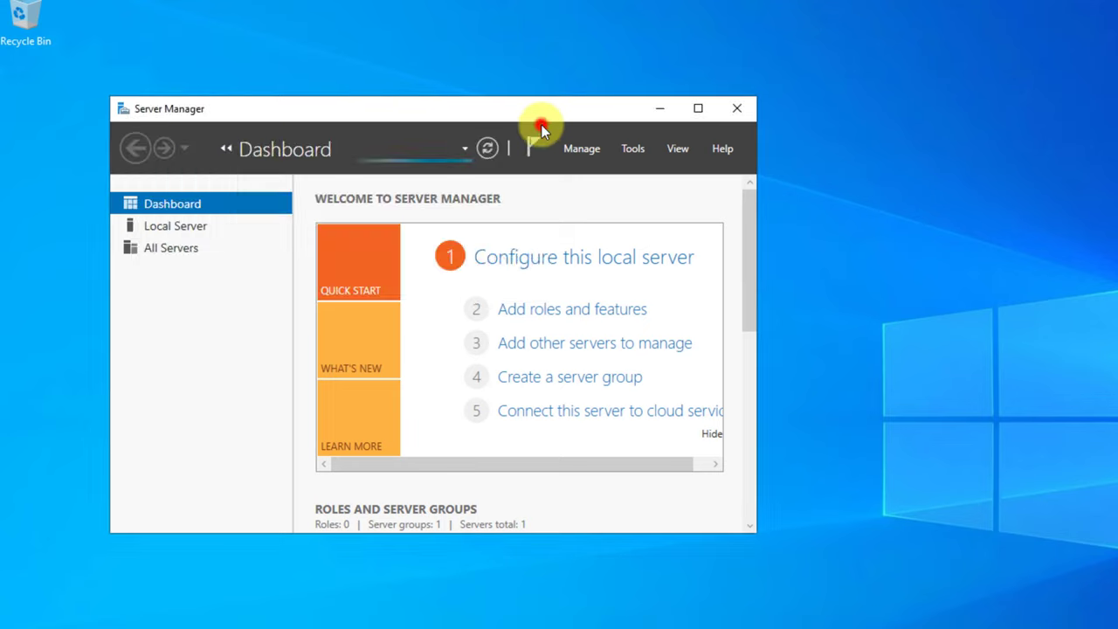
pyautogui.click(633, 148)
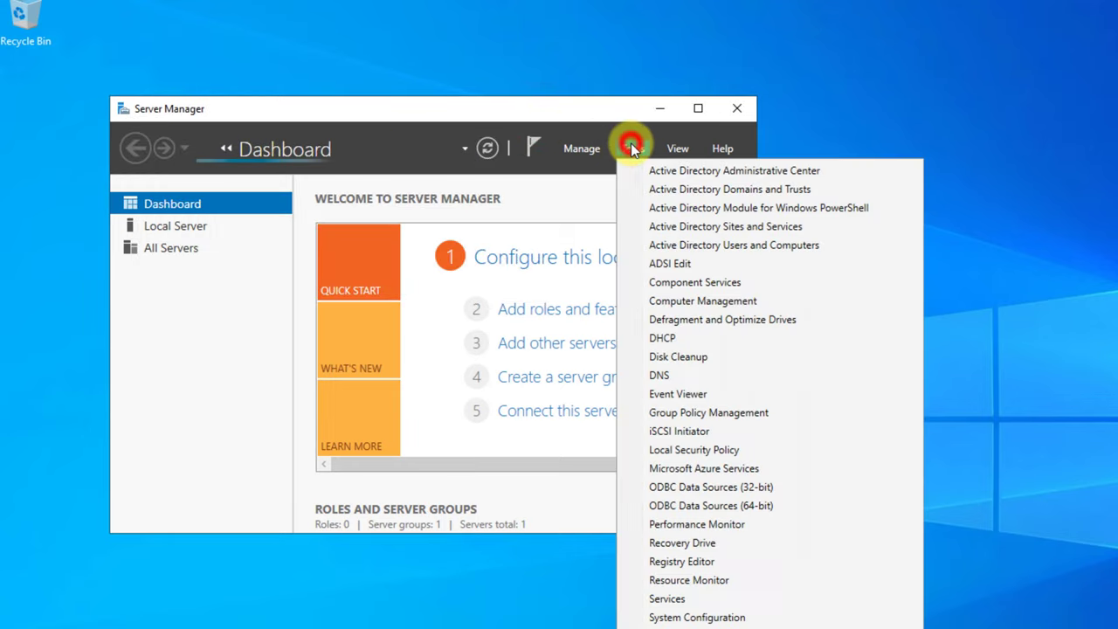
pyautogui.click(663, 385)
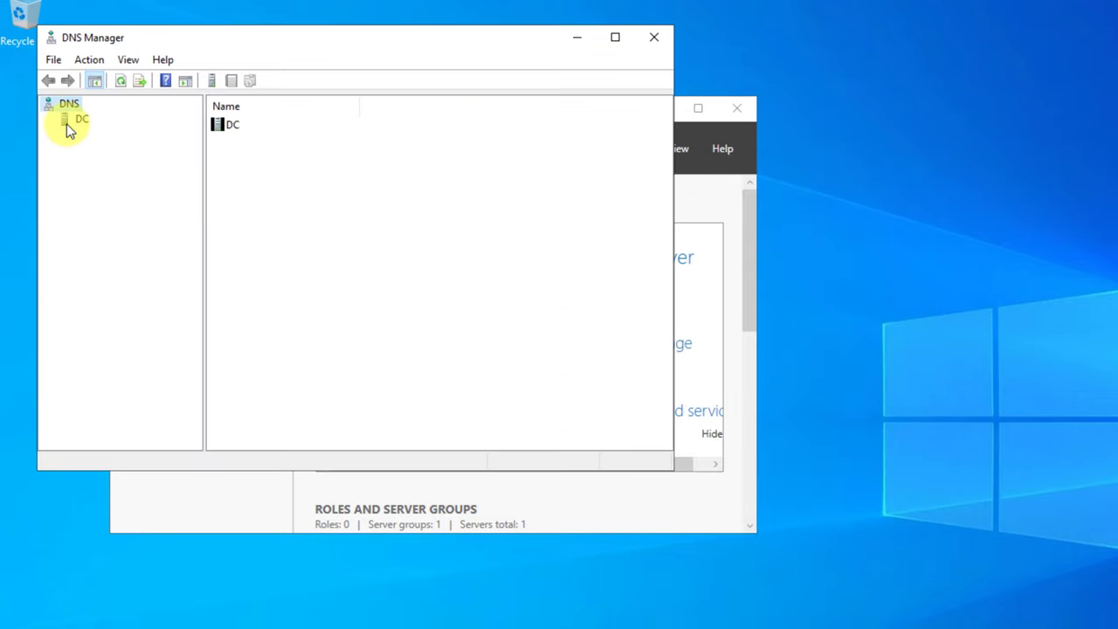
# - Browse the _msdcs.dc.linuxsyr.com and dc.linuxsyr.com forward lookup zones, then close DNS Manager
pyautogui.click(67, 126)
pyautogui.doubleClick(249, 125)
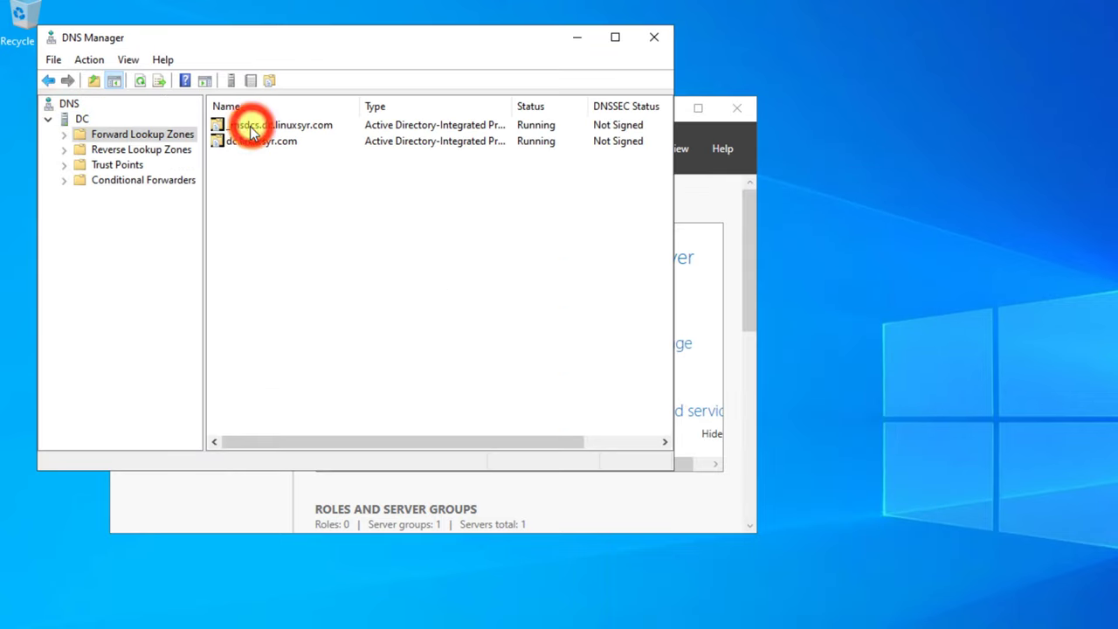
pyautogui.doubleClick(261, 127)
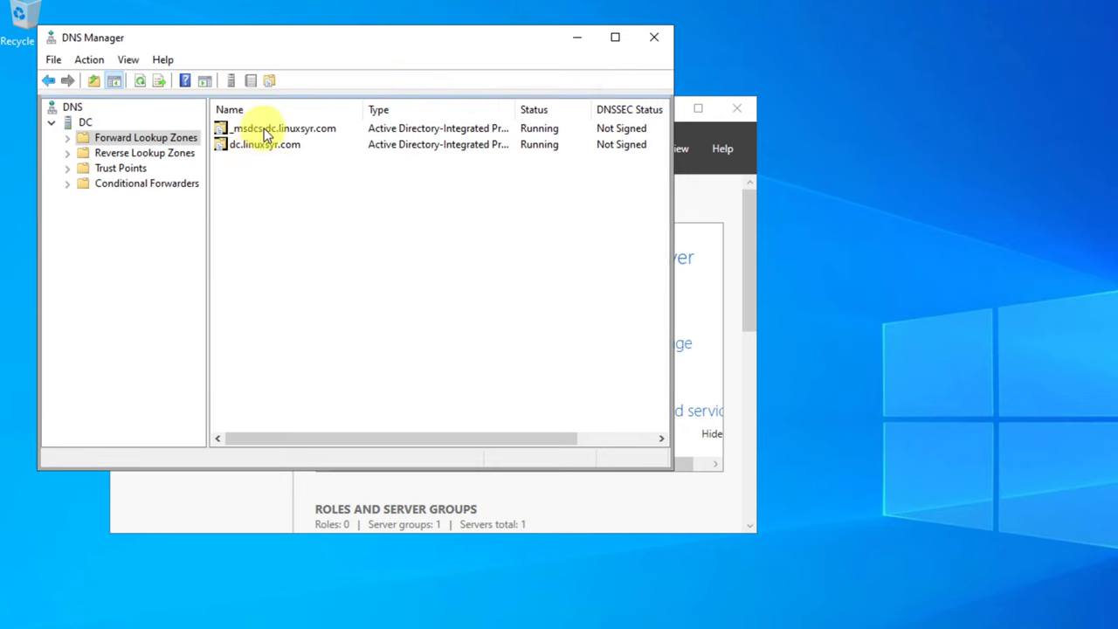
pyautogui.doubleClick(241, 130)
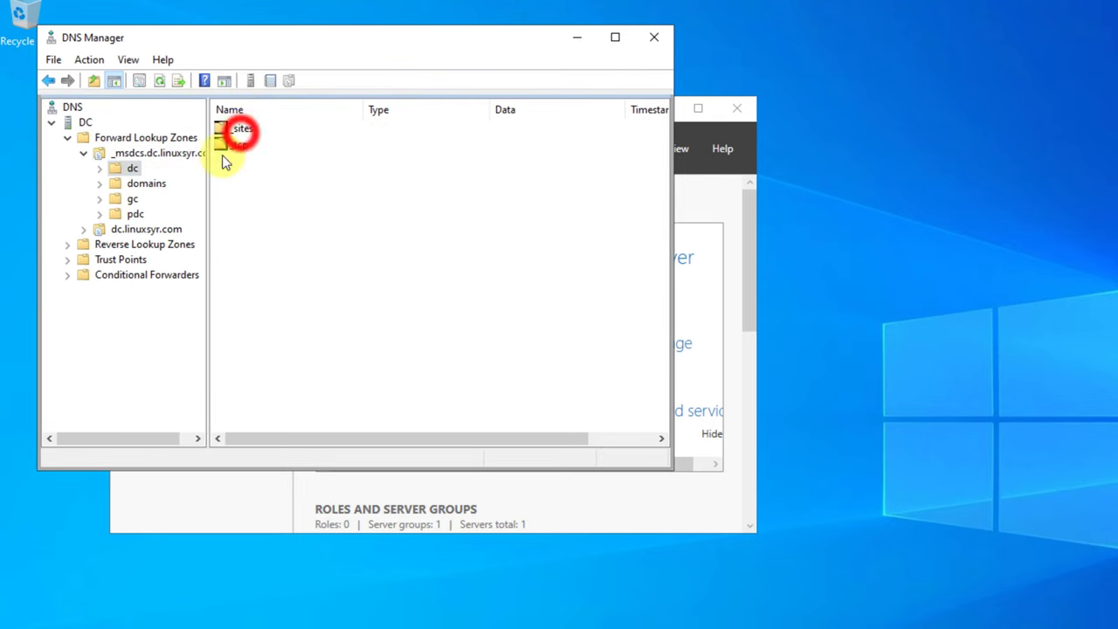
pyautogui.click(138, 183)
pyautogui.click(100, 183)
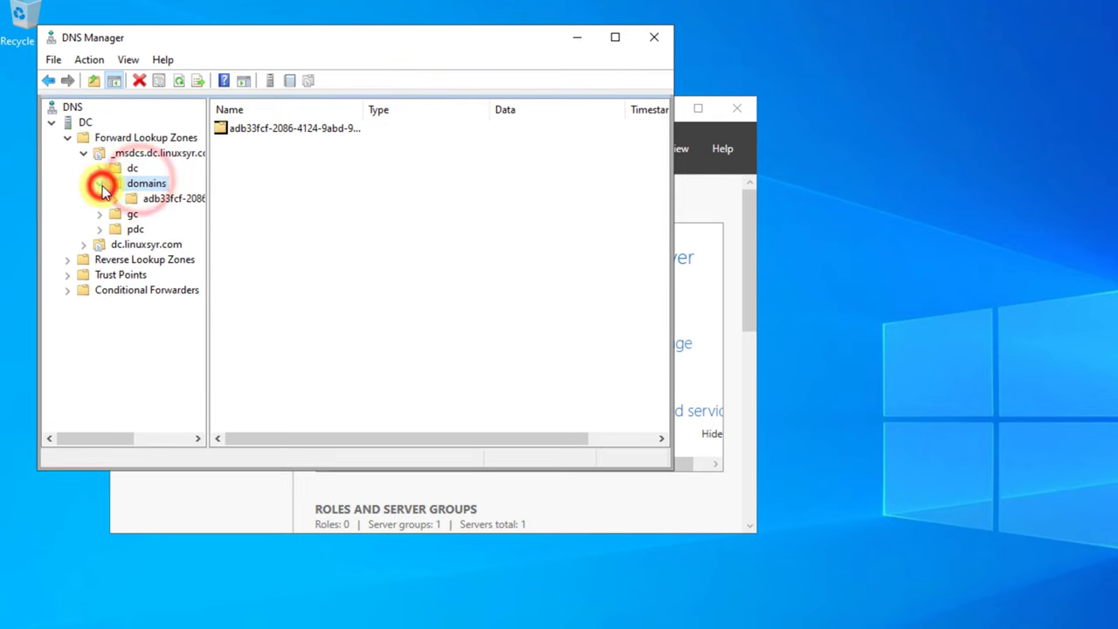
pyautogui.doubleClick(108, 247)
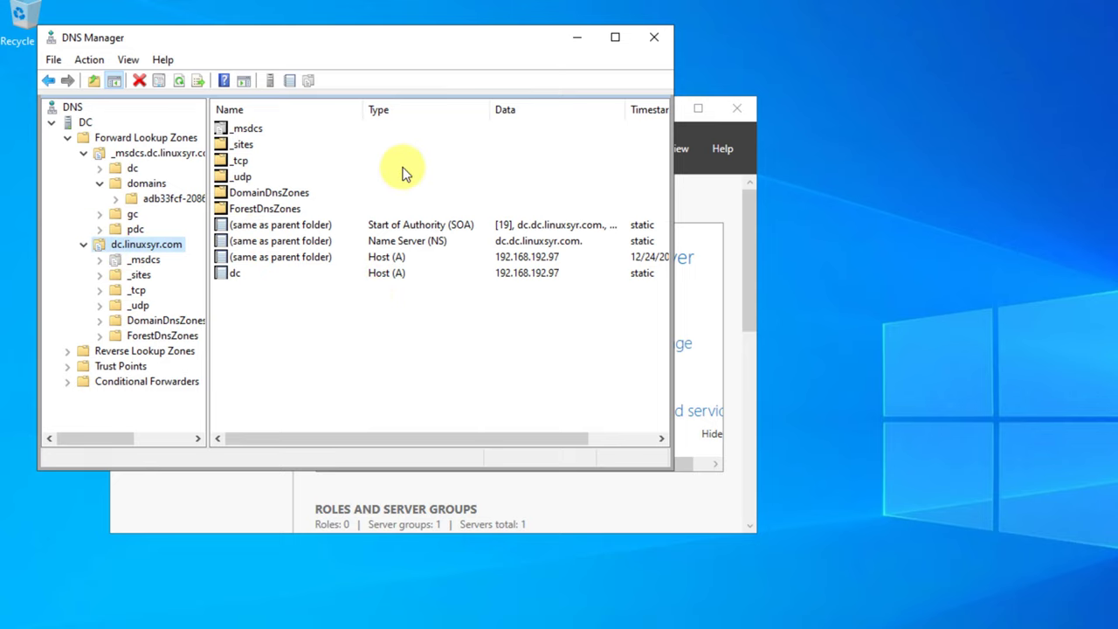
pyautogui.click(653, 37)
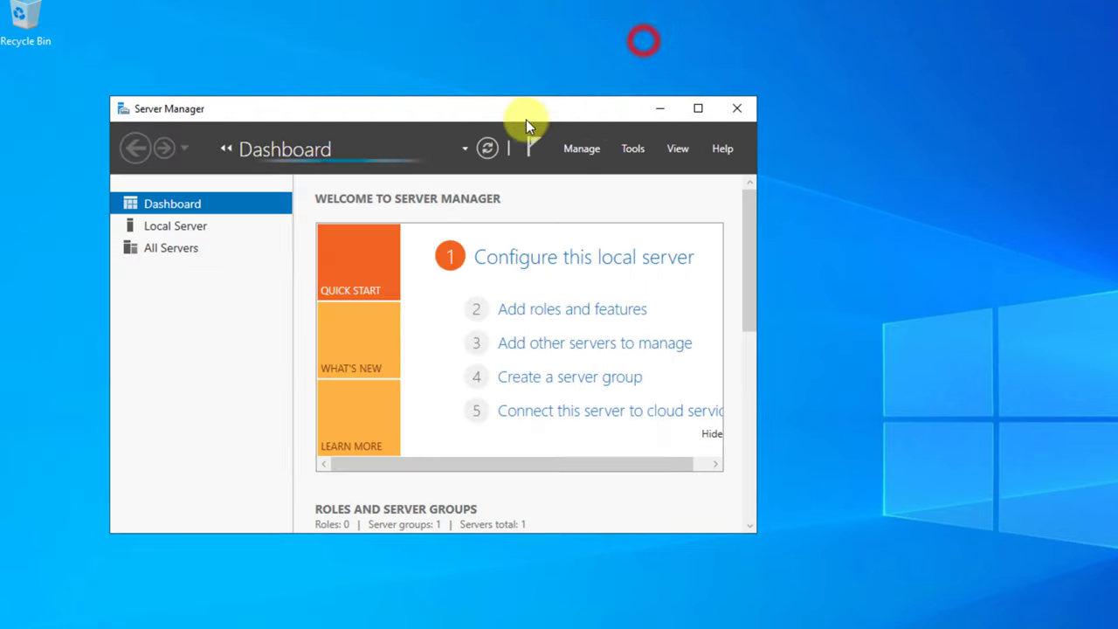
# - Launch Active Directory Users and Computers and enable View > Advanced Features
pyautogui.click(637, 148)
pyautogui.click(718, 247)
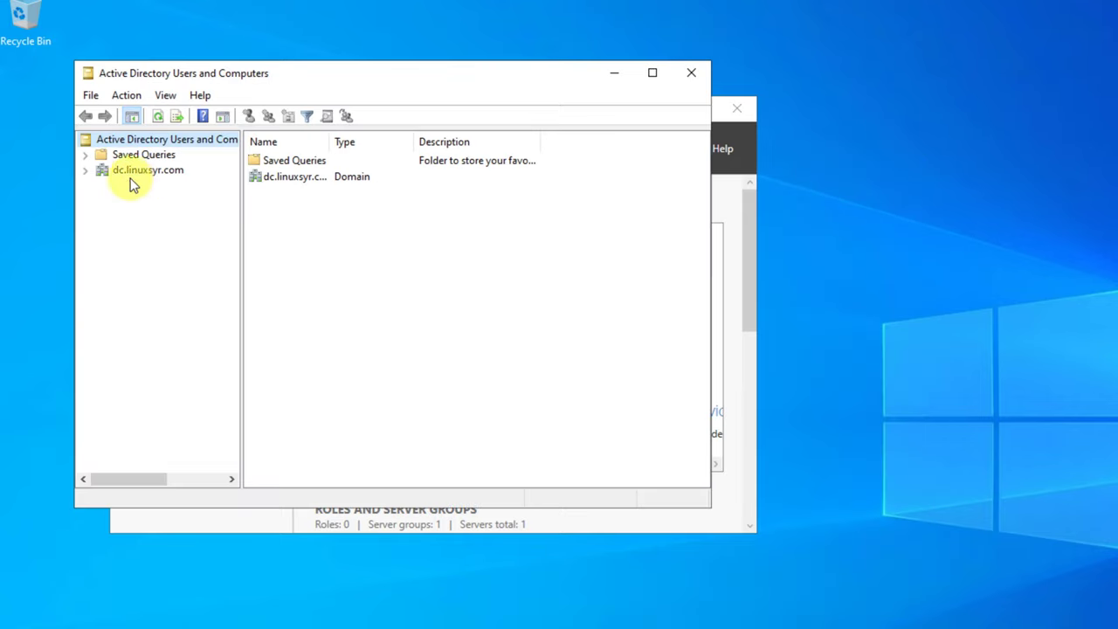
pyautogui.click(126, 96)
pyautogui.moveTo(85, 101)
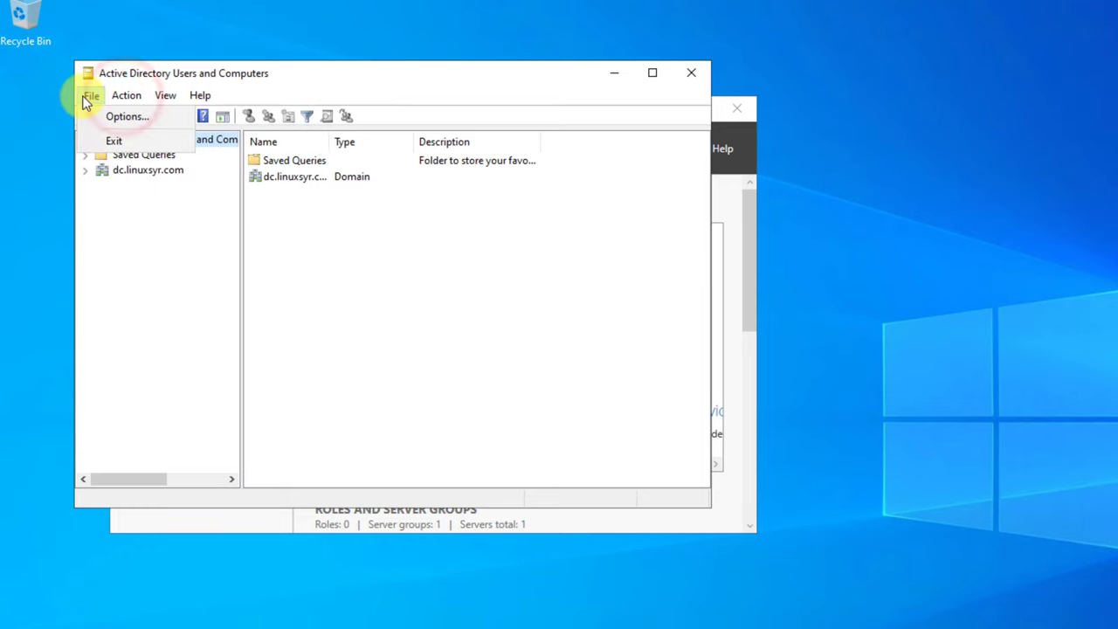
pyautogui.moveTo(172, 110)
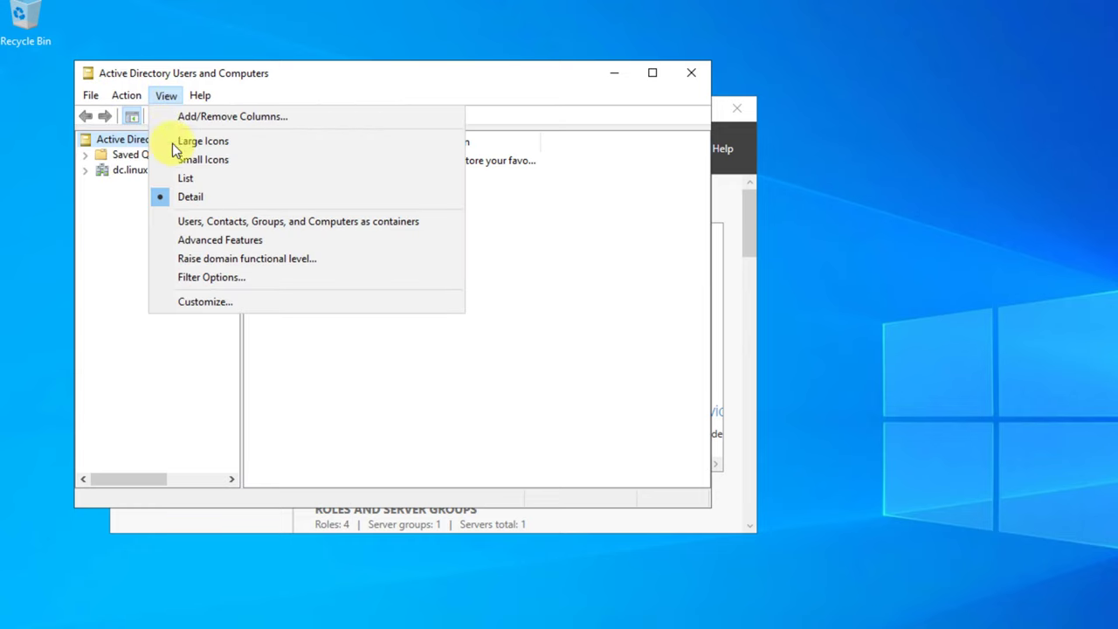
pyautogui.click(176, 240)
# - Create an organizational unit named Ort under the dc.linuxsyr.com domain
pyautogui.click(85, 170)
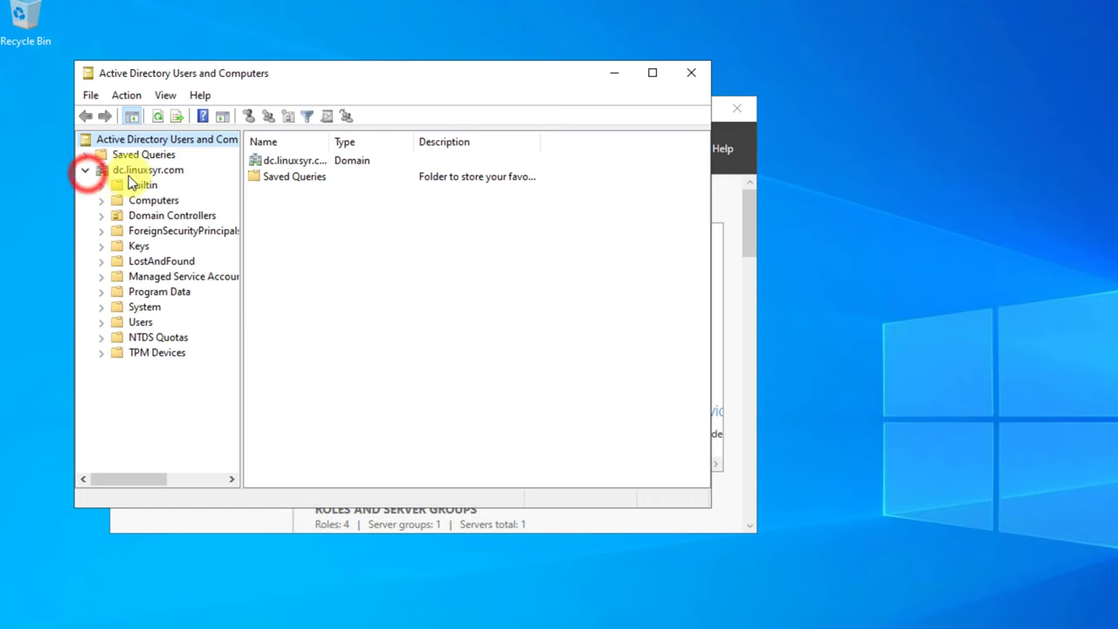
pyautogui.click(132, 171)
pyautogui.rightClick(133, 173)
pyautogui.moveTo(224, 307)
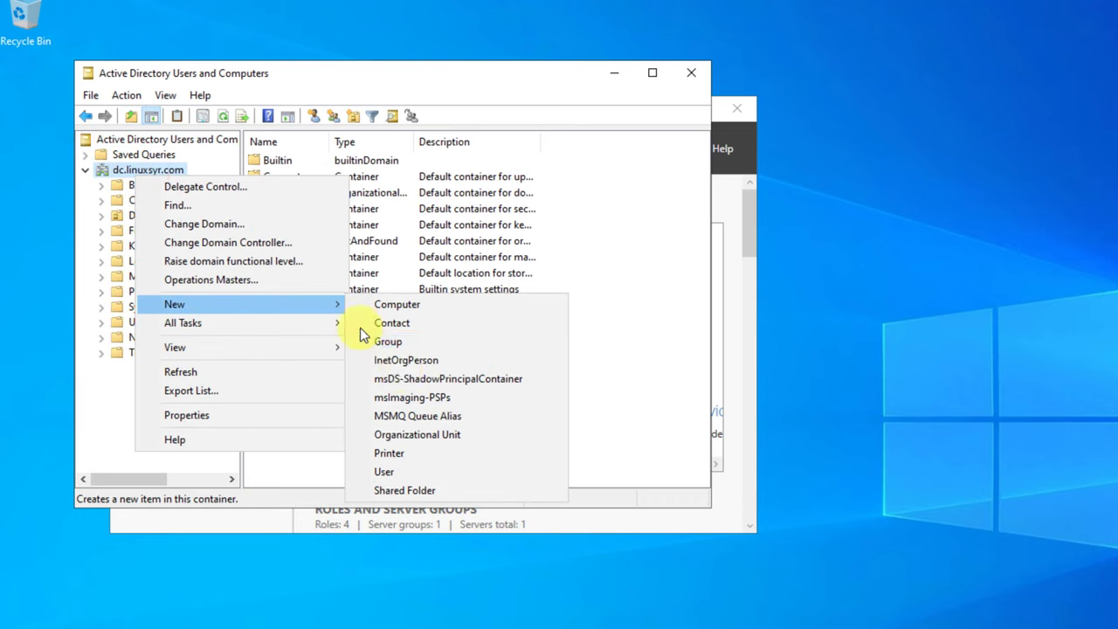
pyautogui.click(404, 435)
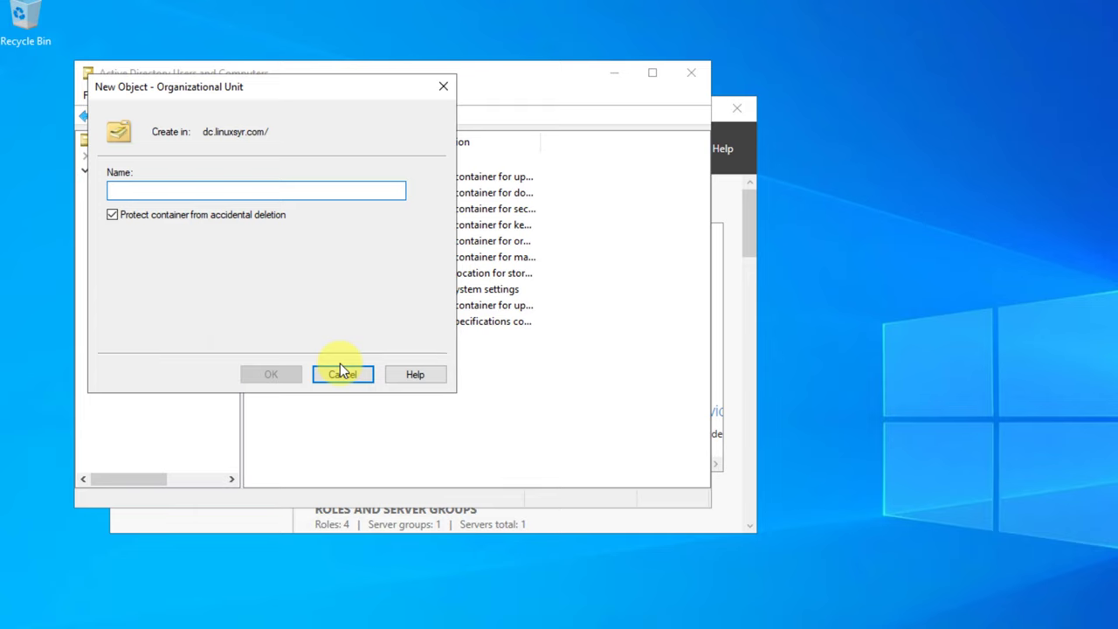
pyautogui.write('Ort')
pyautogui.press('Return')
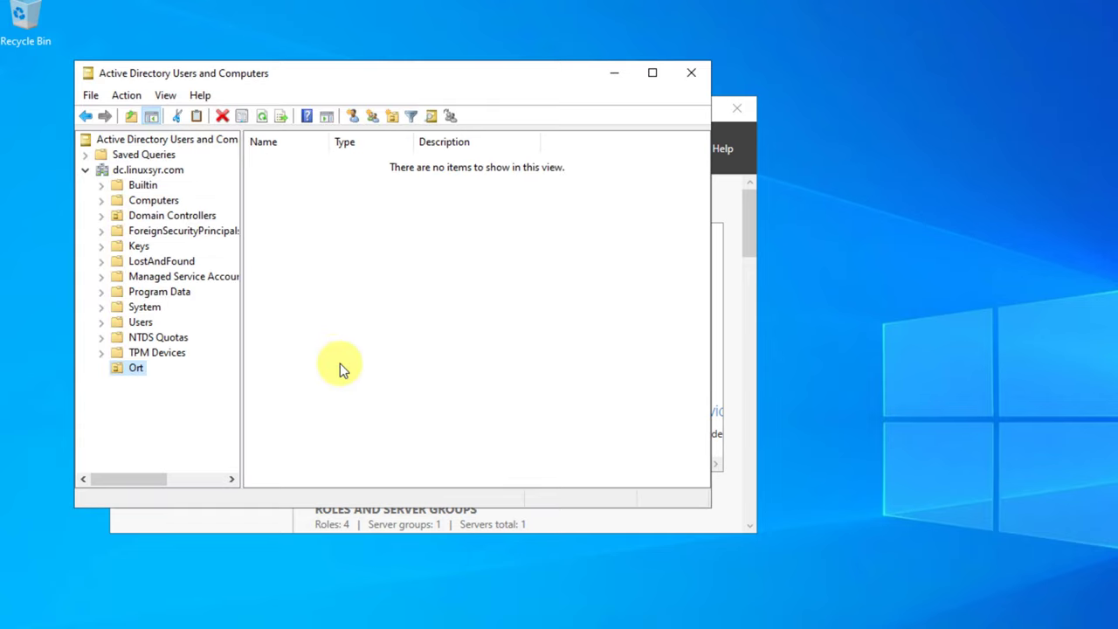
pyautogui.rightClick(343, 333)
# - Create user Test User in Ort with logon name test and a password, toggling change-at-next-logon
pyautogui.moveTo(423, 416)
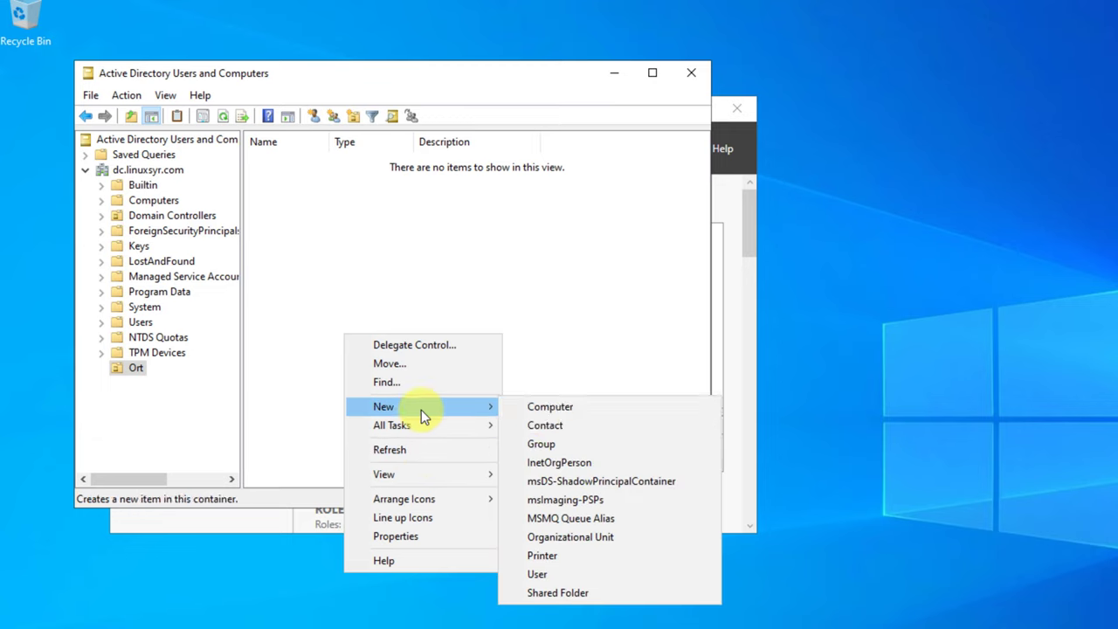
pyautogui.click(549, 574)
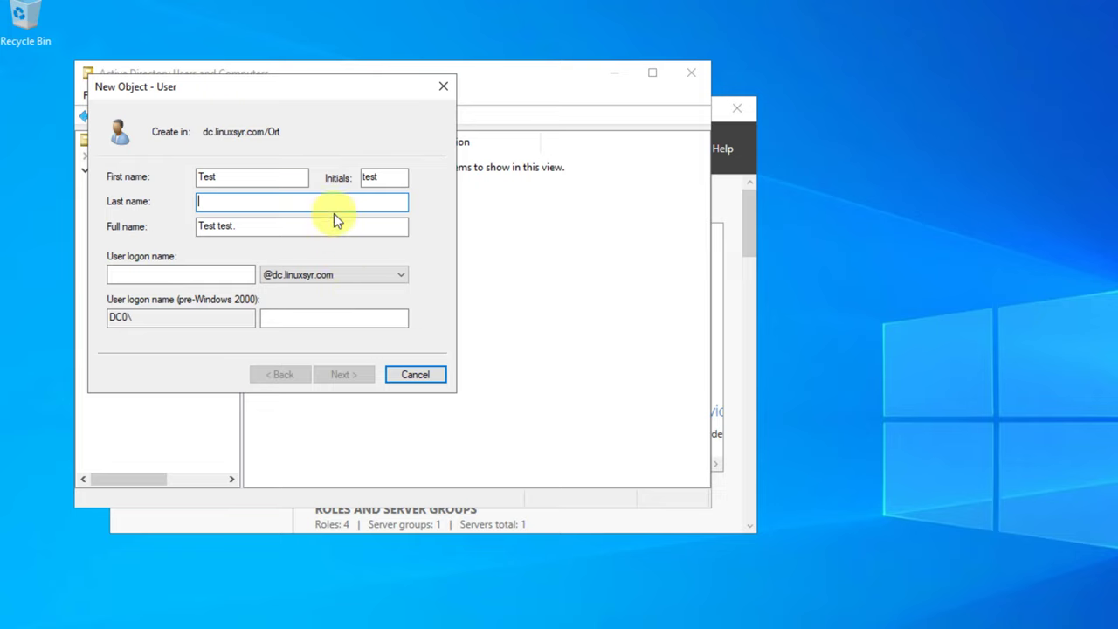
pyautogui.press('BackSpace')
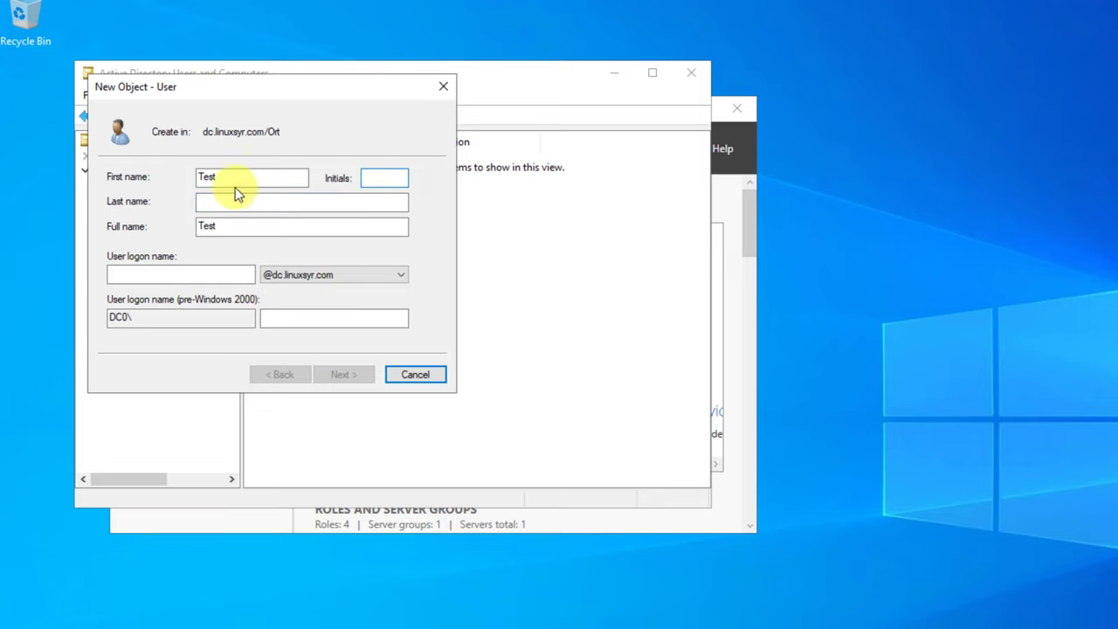
pyautogui.click(222, 201)
pyautogui.write('User')
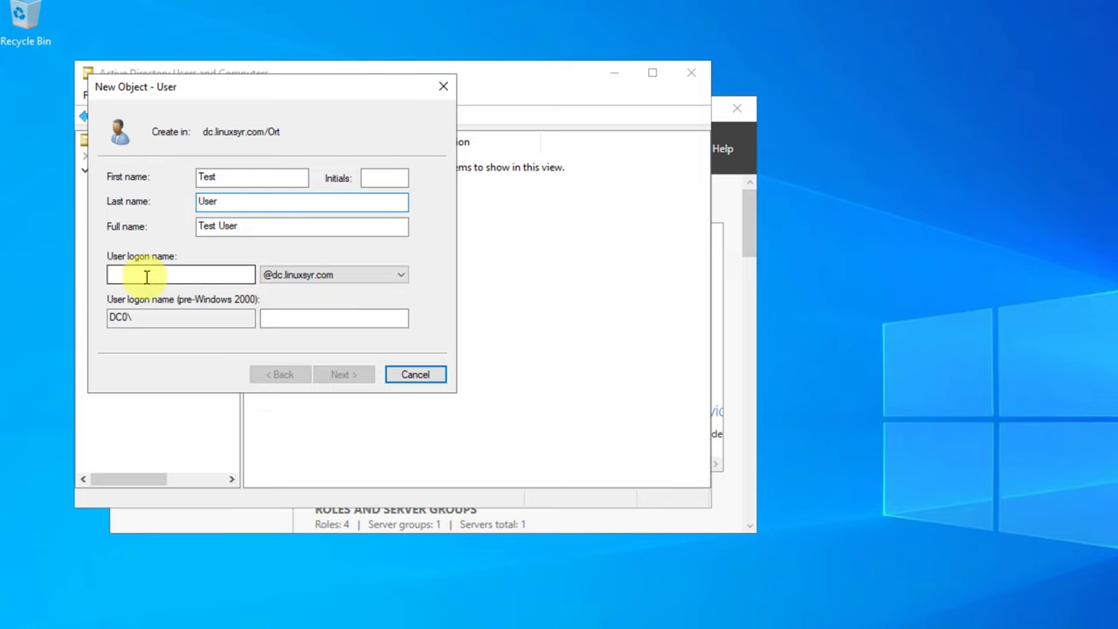
pyautogui.click(145, 276)
pyautogui.write('test')
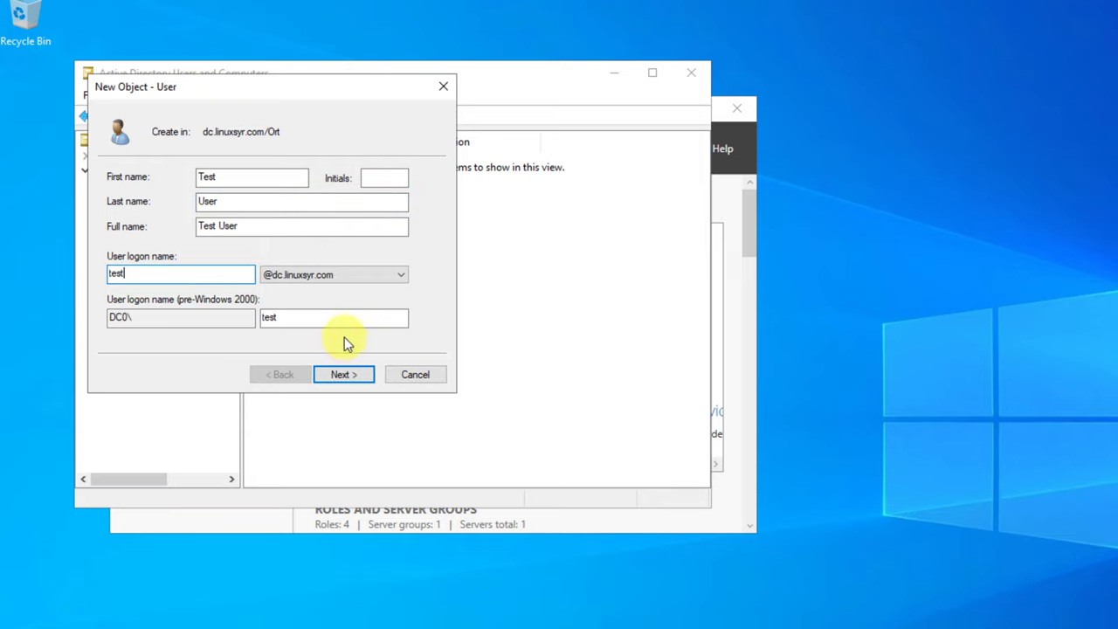
pyautogui.click(340, 377)
pyautogui.write('P')
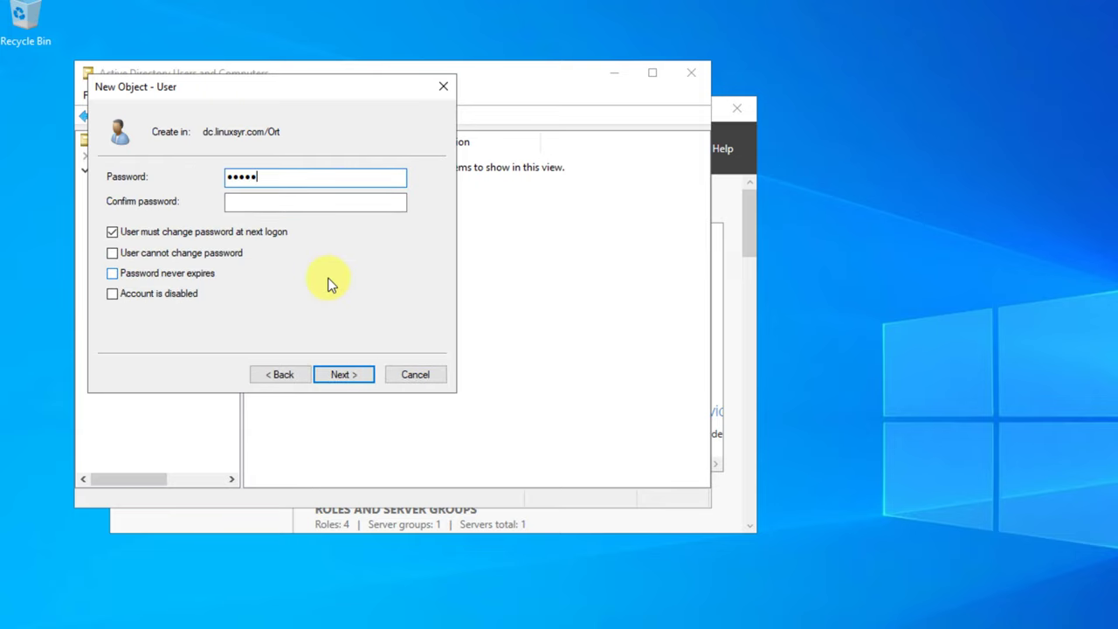
pyautogui.write('P')
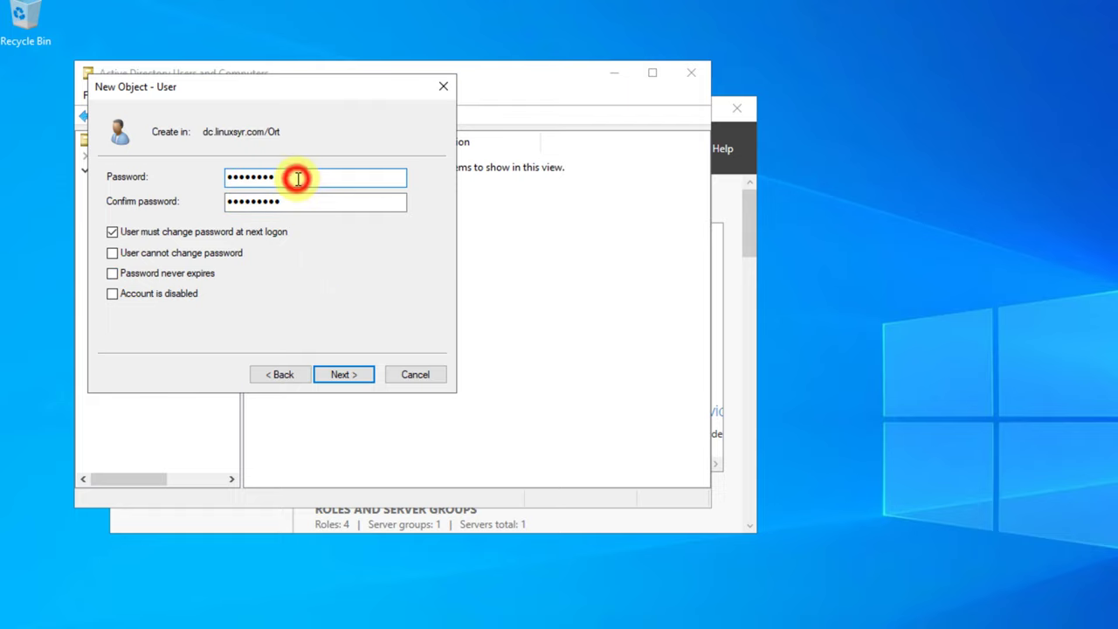
pyautogui.click(112, 232)
pyautogui.click(350, 378)
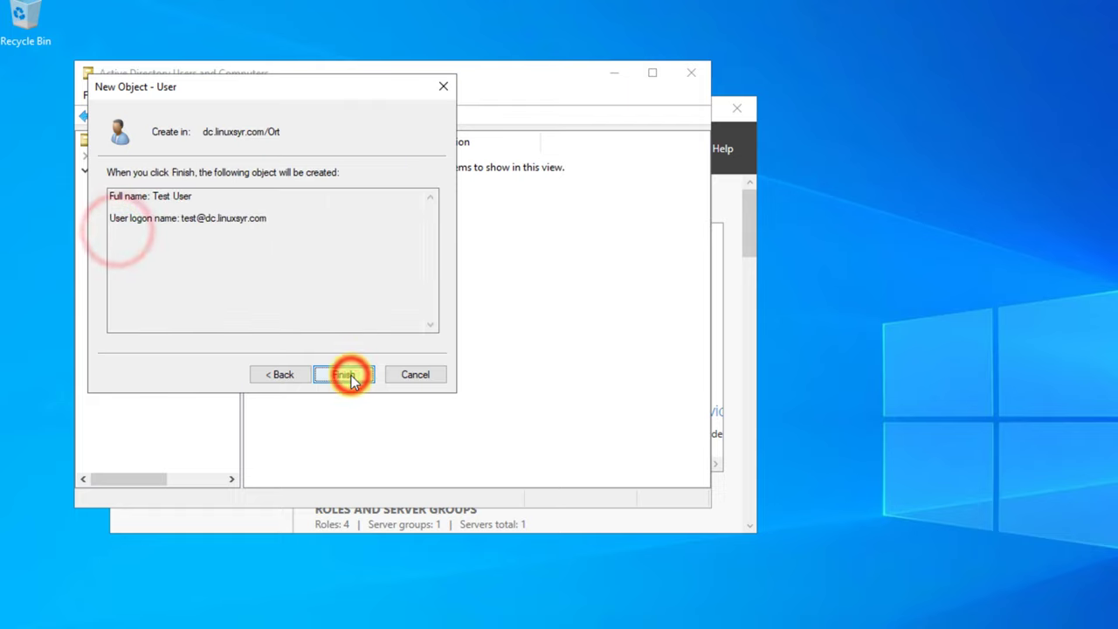
pyautogui.click(350, 378)
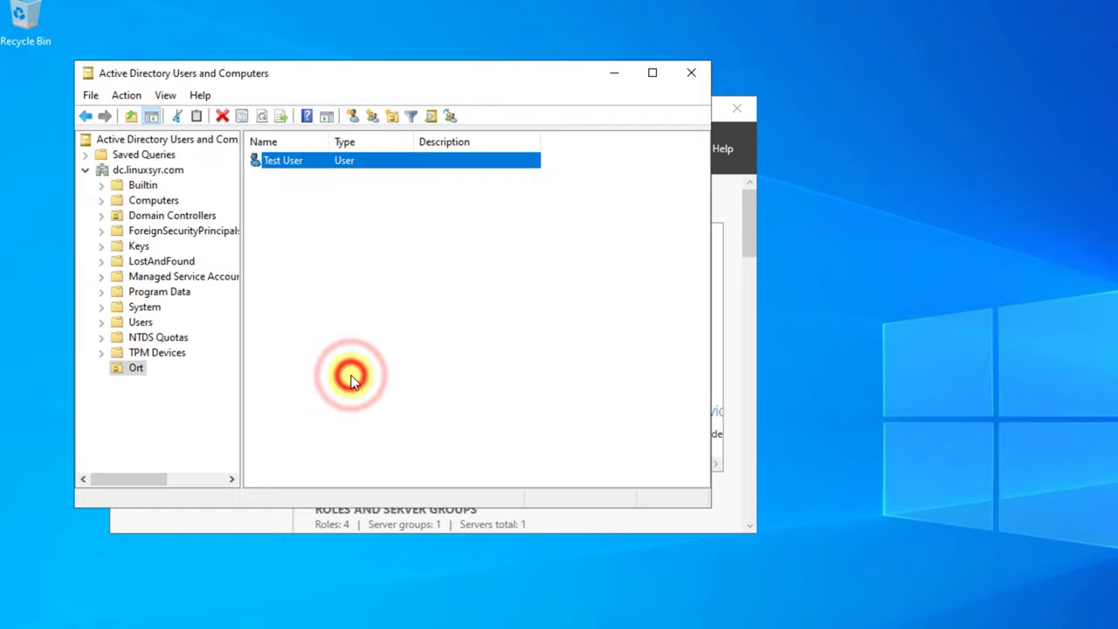
# - Check Test User's Member Of tab shows Domain Users, then close the properties
pyautogui.doubleClick(360, 163)
pyautogui.click(352, 90)
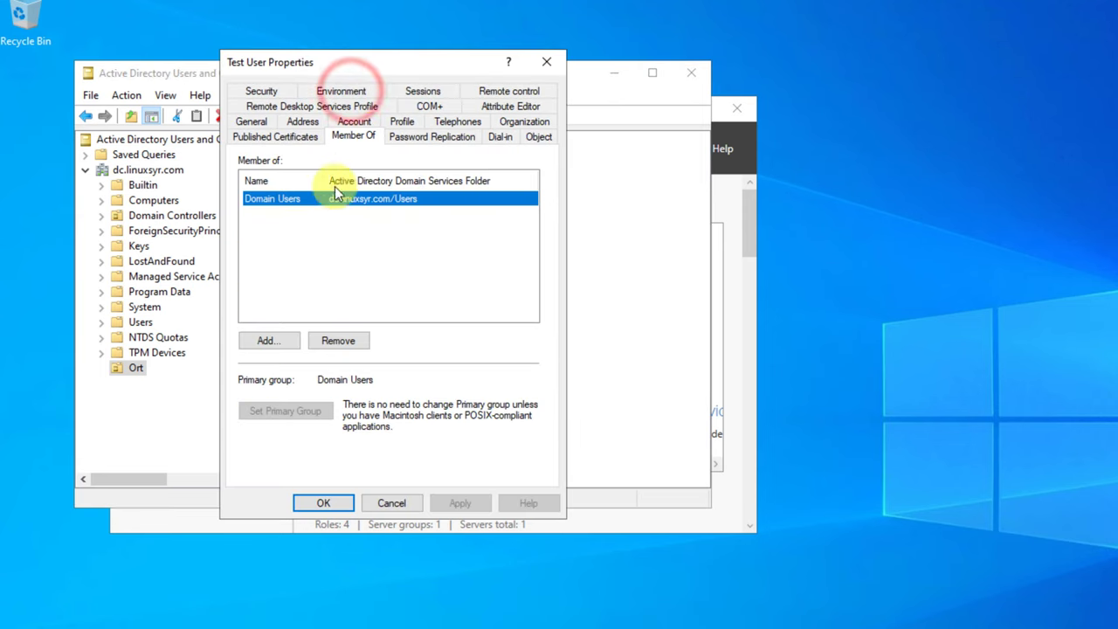
pyautogui.click(549, 64)
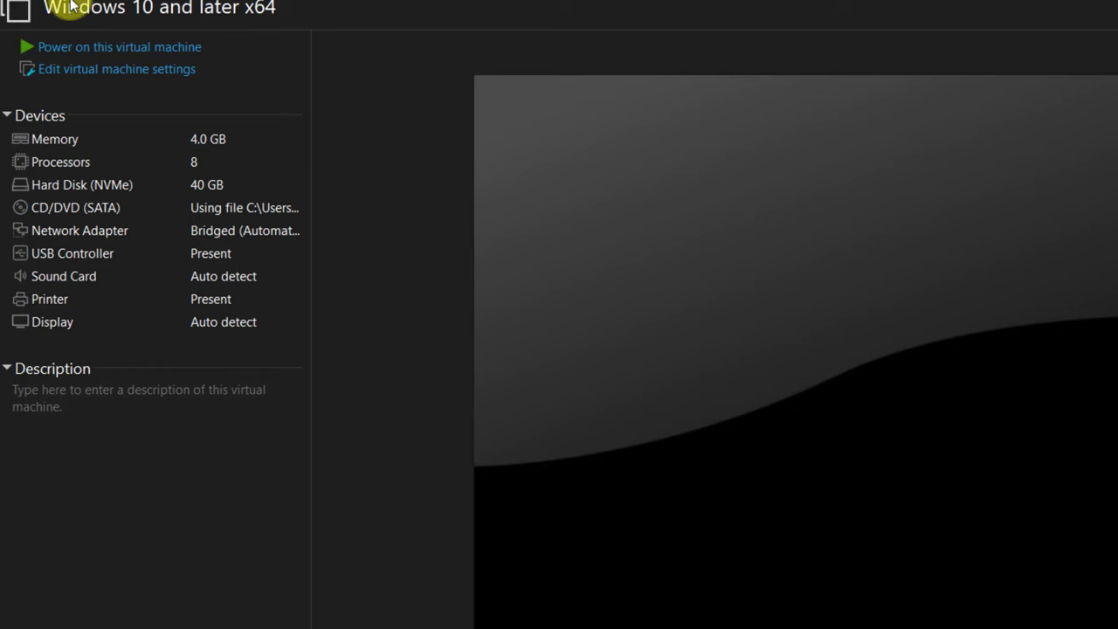
pyautogui.click(49, 45)
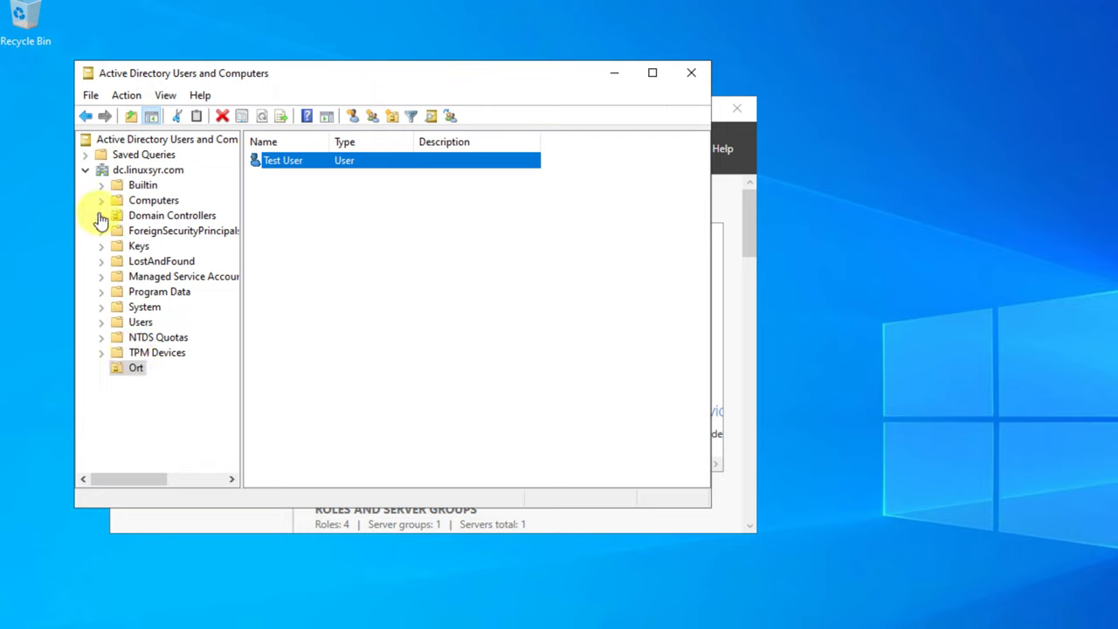
# - Check the Computers and Domain Controllers containers, then view the server's About page (device name dc) from This PC
pyautogui.click(129, 200)
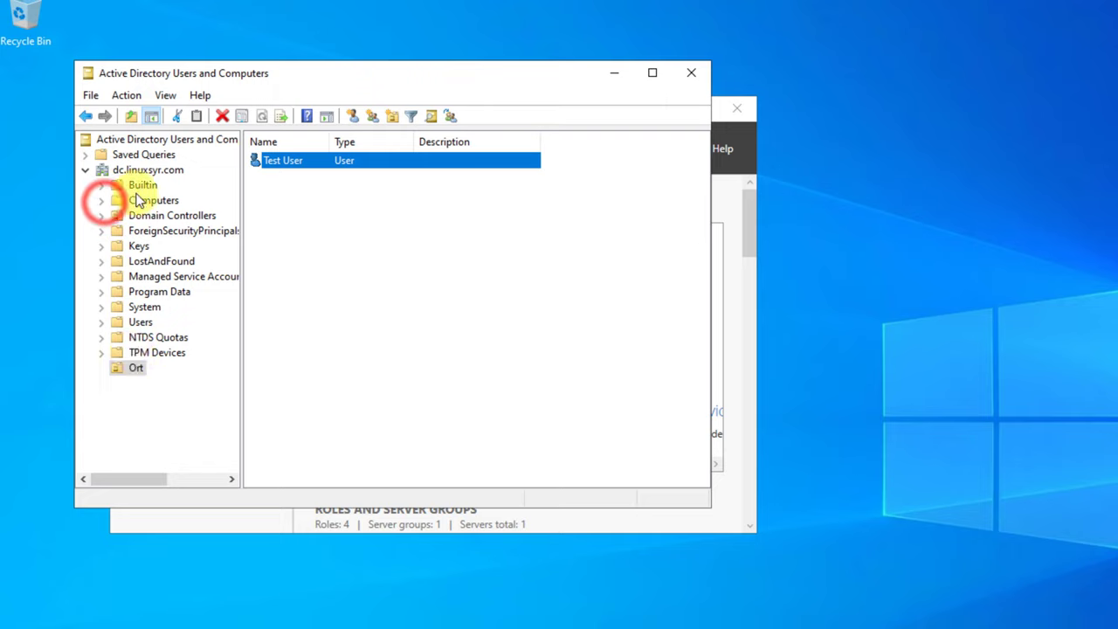
pyautogui.click(113, 219)
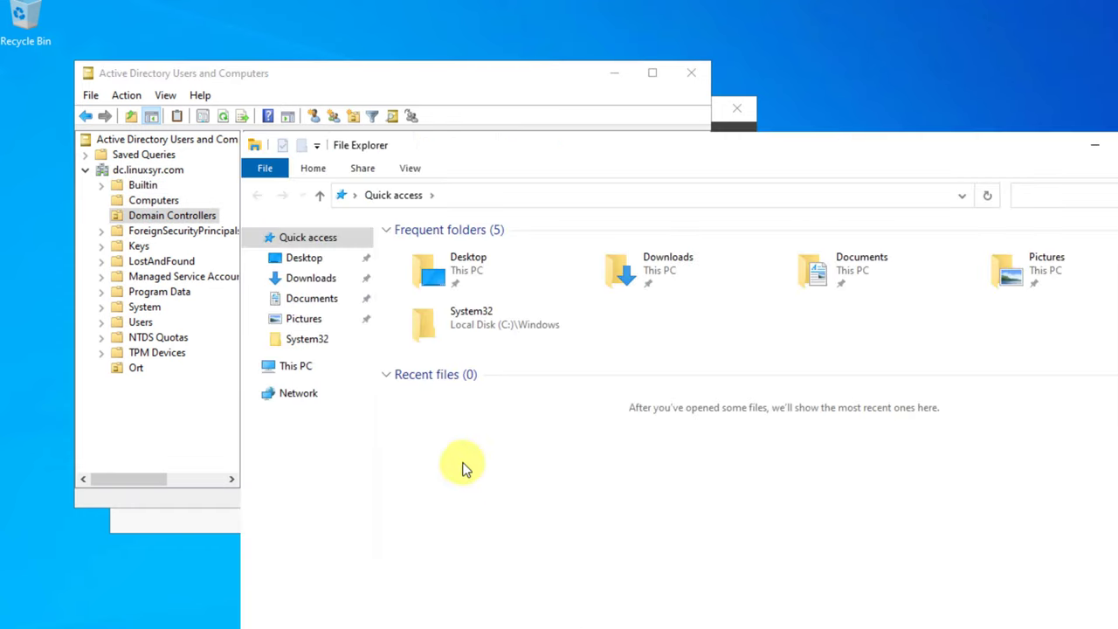
pyautogui.click(281, 365)
pyautogui.rightClick(569, 504)
pyautogui.click(660, 625)
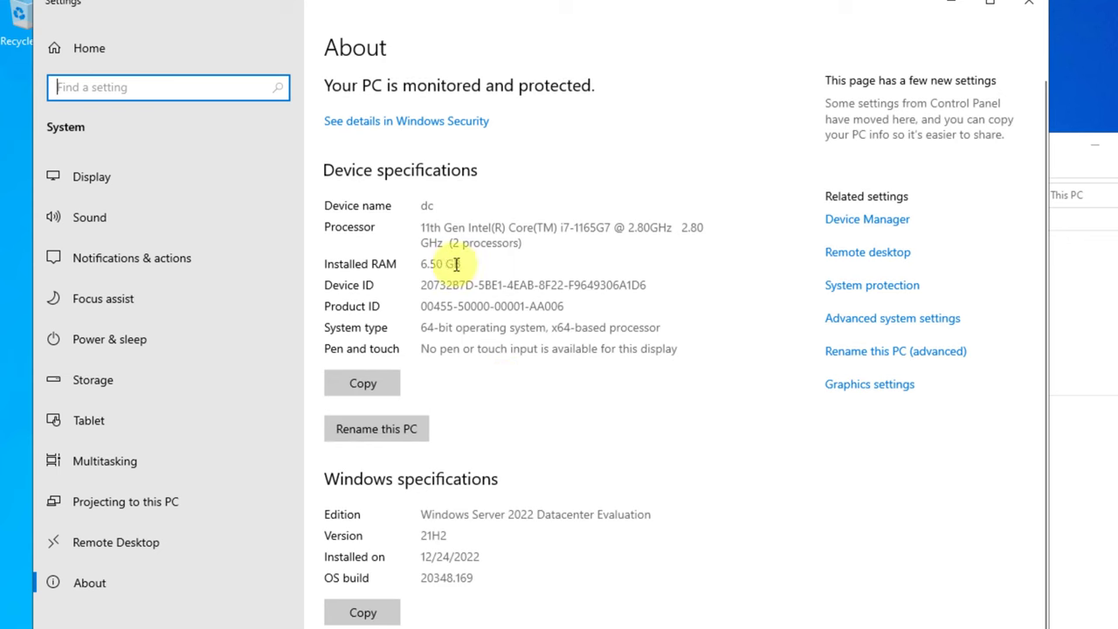
pyautogui.click(1031, 9)
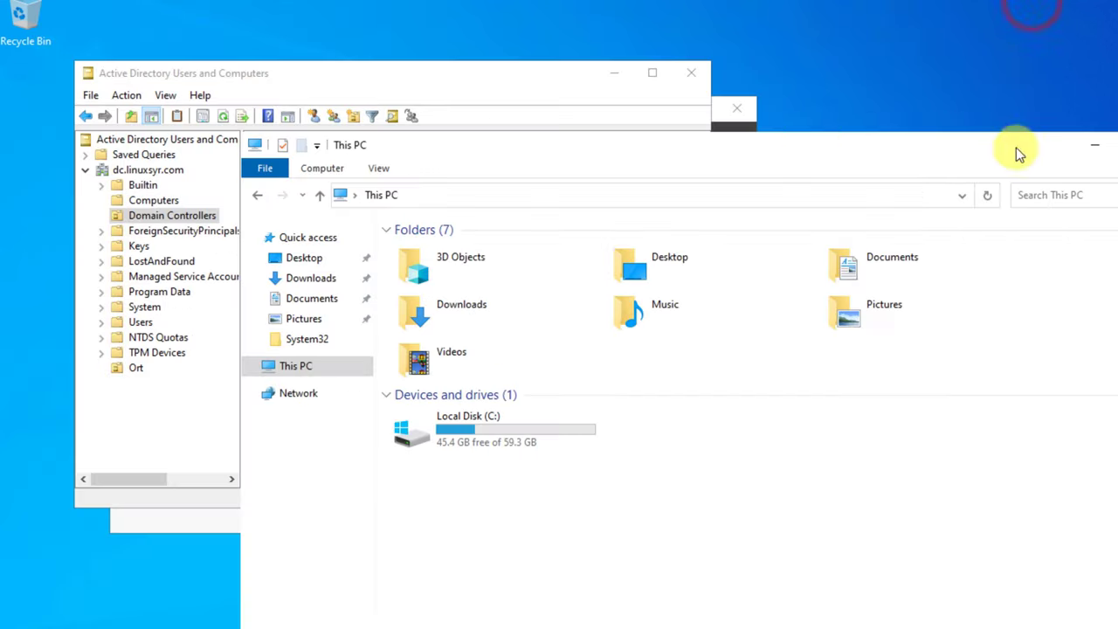
pyautogui.click(1114, 145)
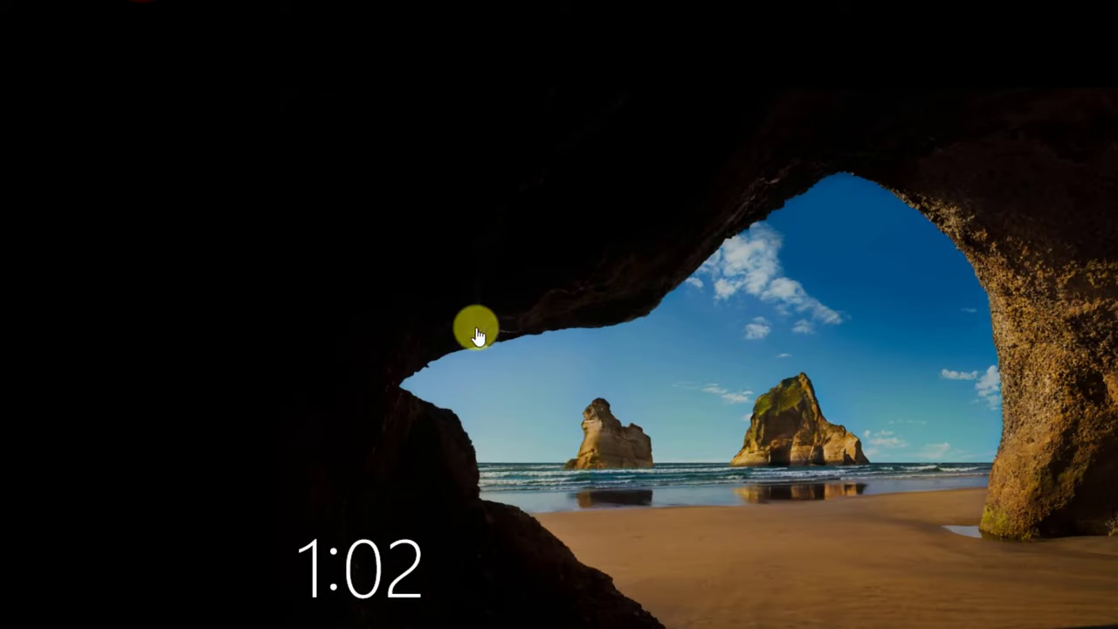
# - Sign back in to the server and check the Computers container for client accounts
pyautogui.click(586, 452)
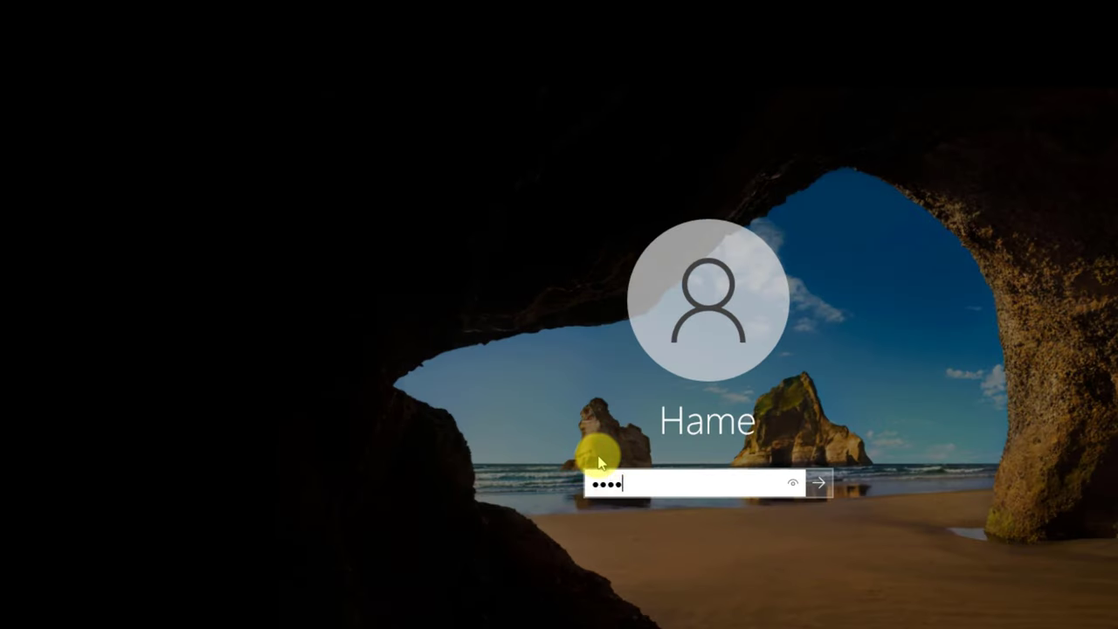
pyautogui.press('Return')
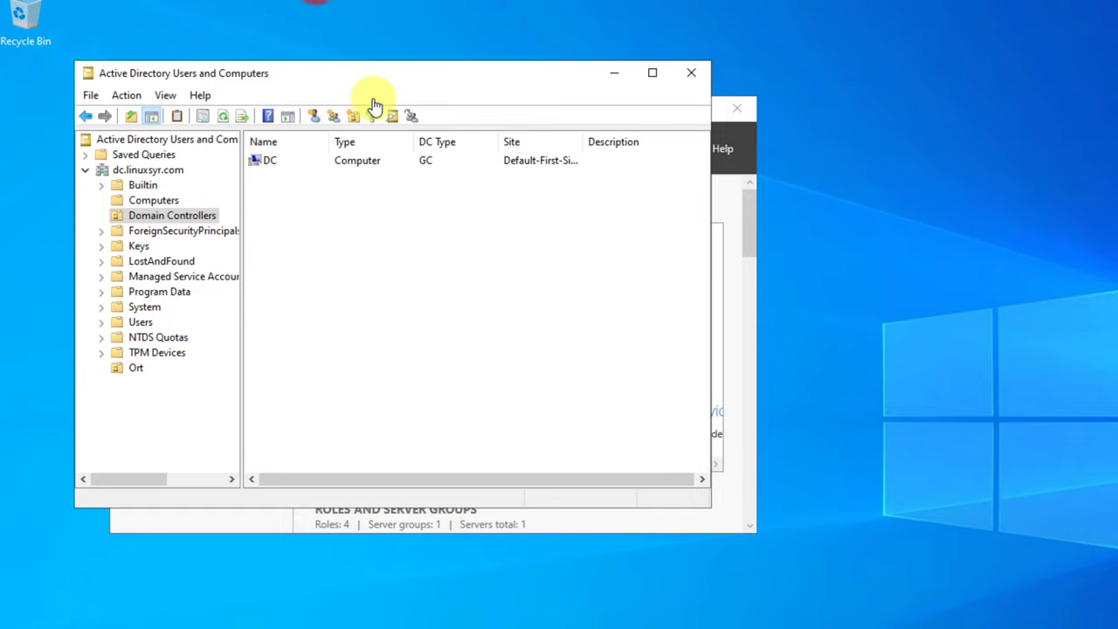
pyautogui.click(152, 200)
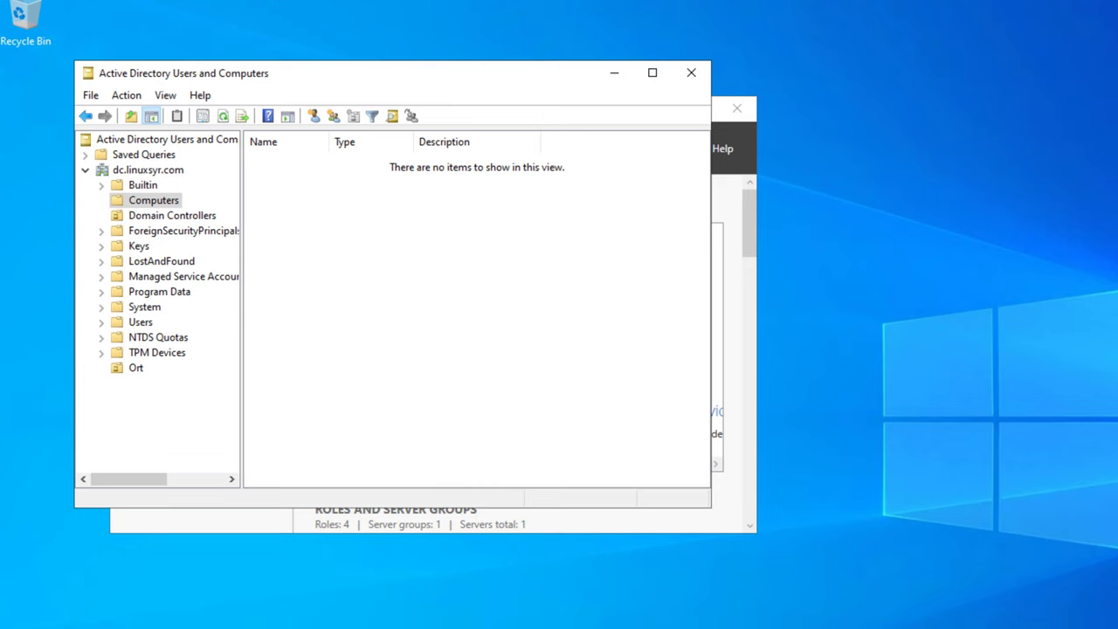
# - Run ipconfig, showing IPv4 192.168.192.97, mask 255.255.255.0, gateway 192.168.192.1
pyautogui.press('super')
pyautogui.press('Escape')
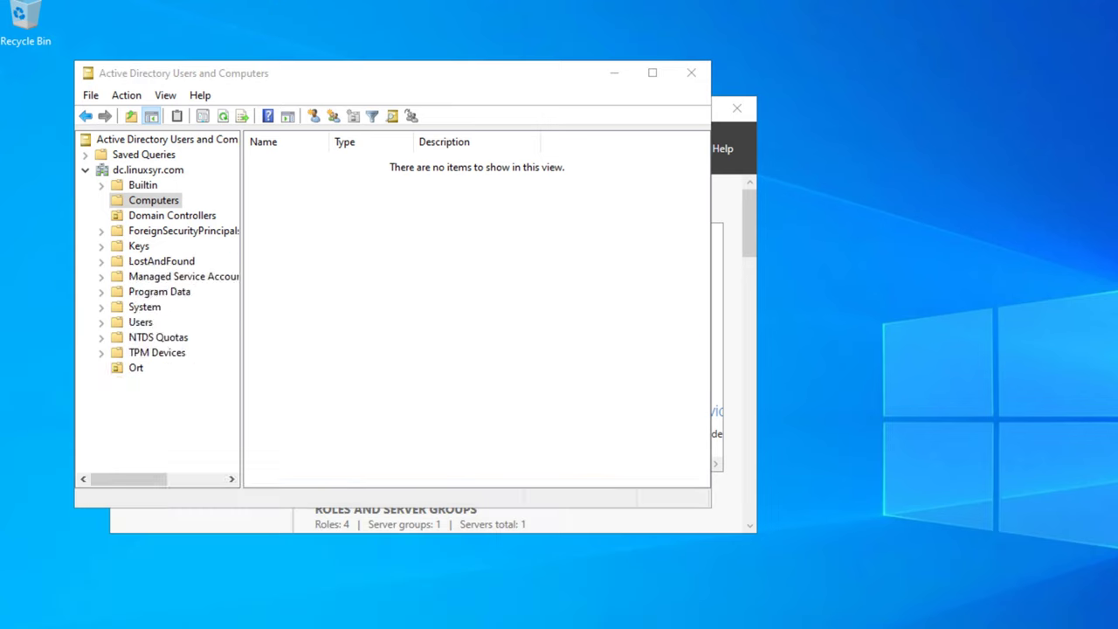
pyautogui.write('ipconfig')
pyautogui.press('Return')
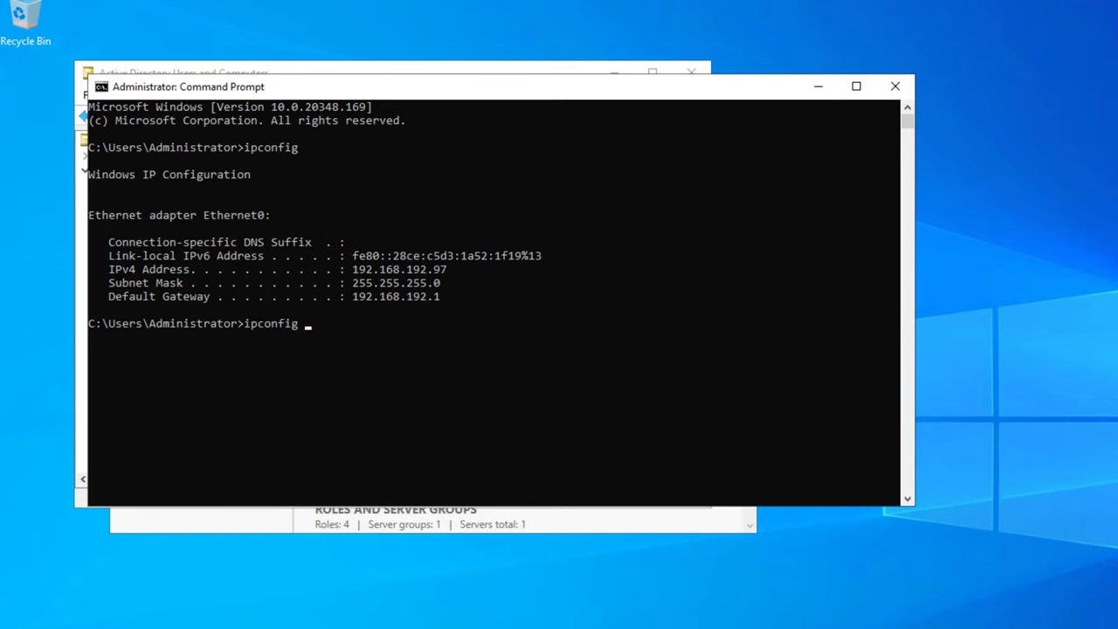
# - Run ipconfig /all, showing host dc, suffix dc.linuxsyr.com, DHCP disabled, DNS ::1 and 127.0.0.1
pyautogui.press('Return')
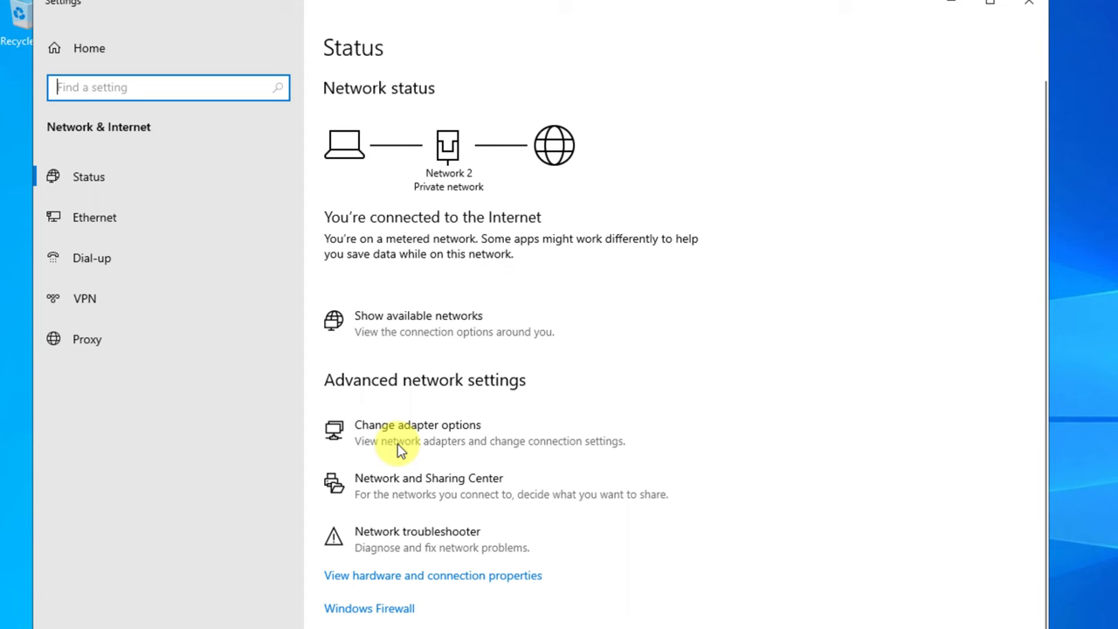
# - Set 192.168.192.97 as the alternate DNS server in Ethernet0's IPv4 properties and save
pyautogui.click(398, 442)
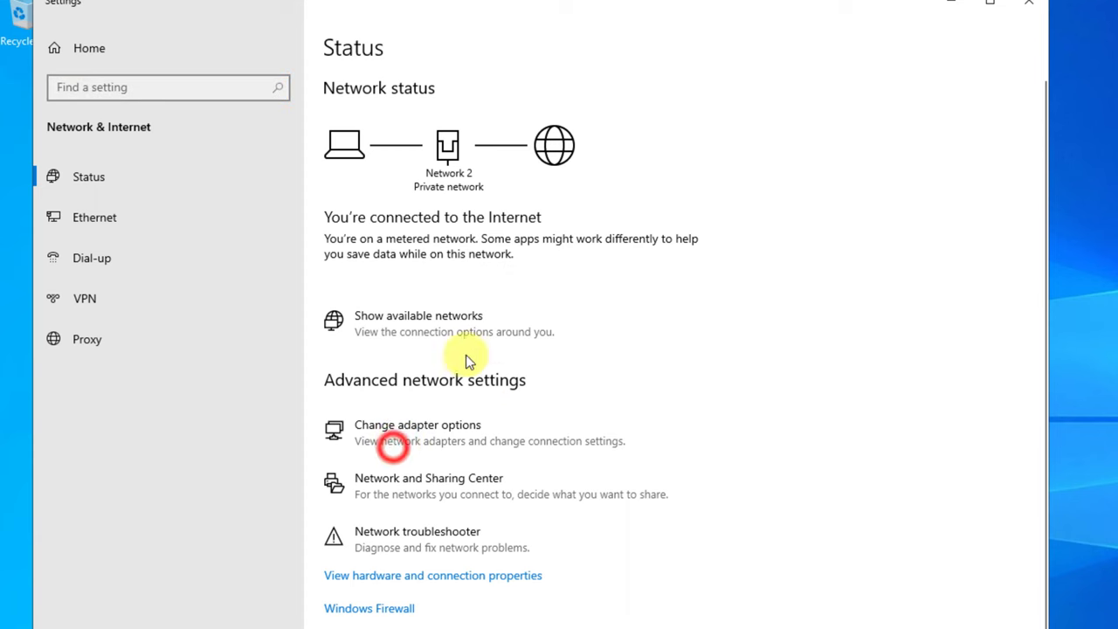
pyautogui.doubleClick(345, 250)
pyautogui.click(616, 393)
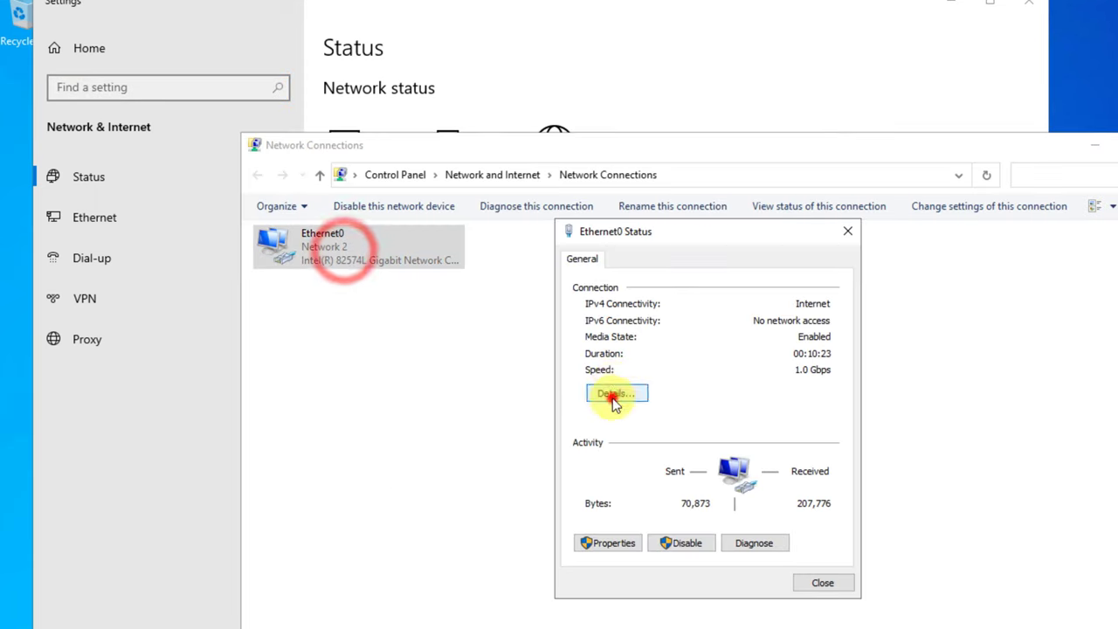
pyautogui.click(847, 259)
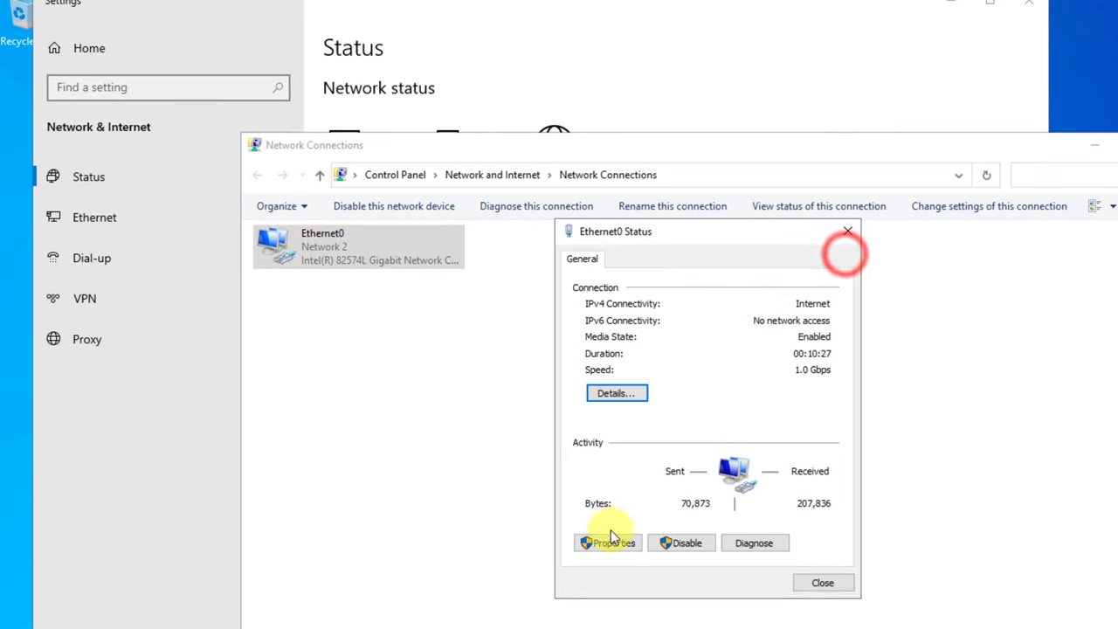
pyautogui.click(599, 606)
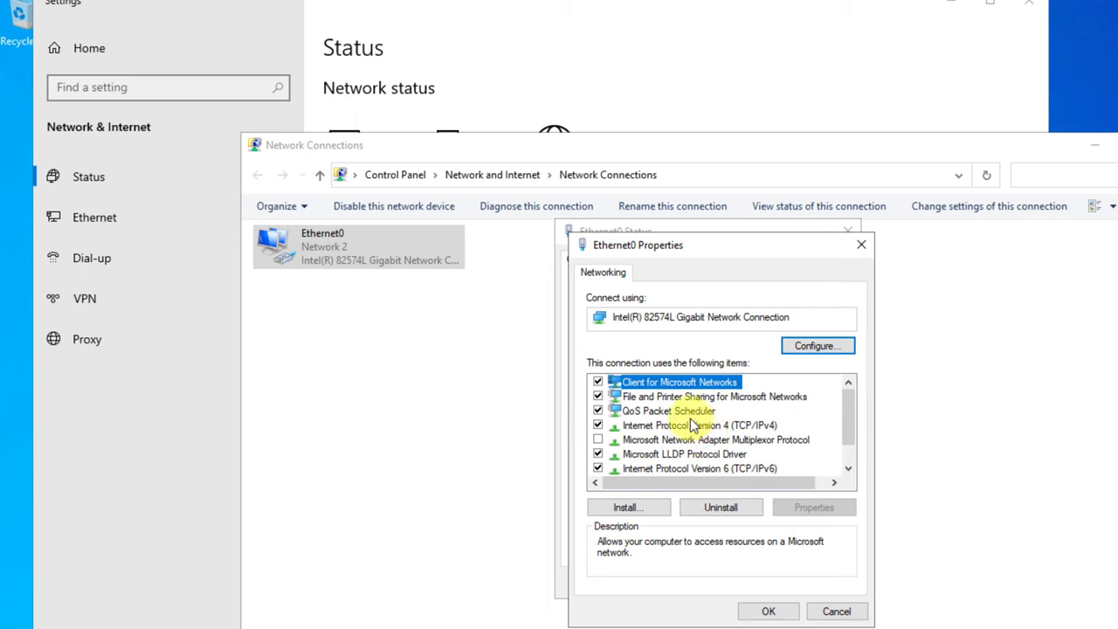
pyautogui.doubleClick(681, 425)
pyautogui.click(792, 589)
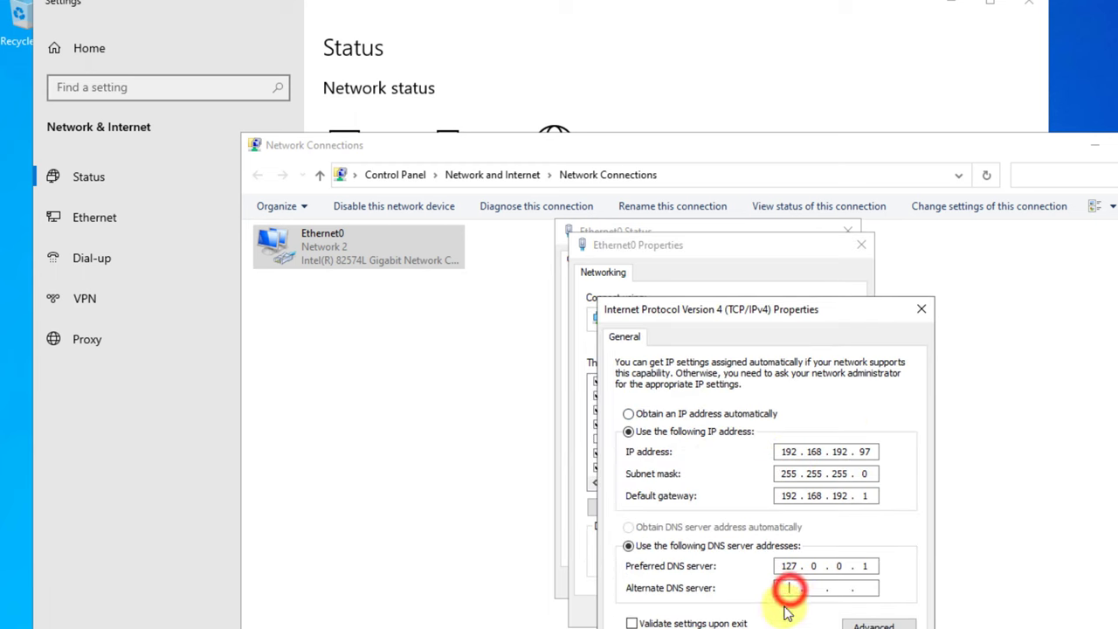
pyautogui.write('192.16')
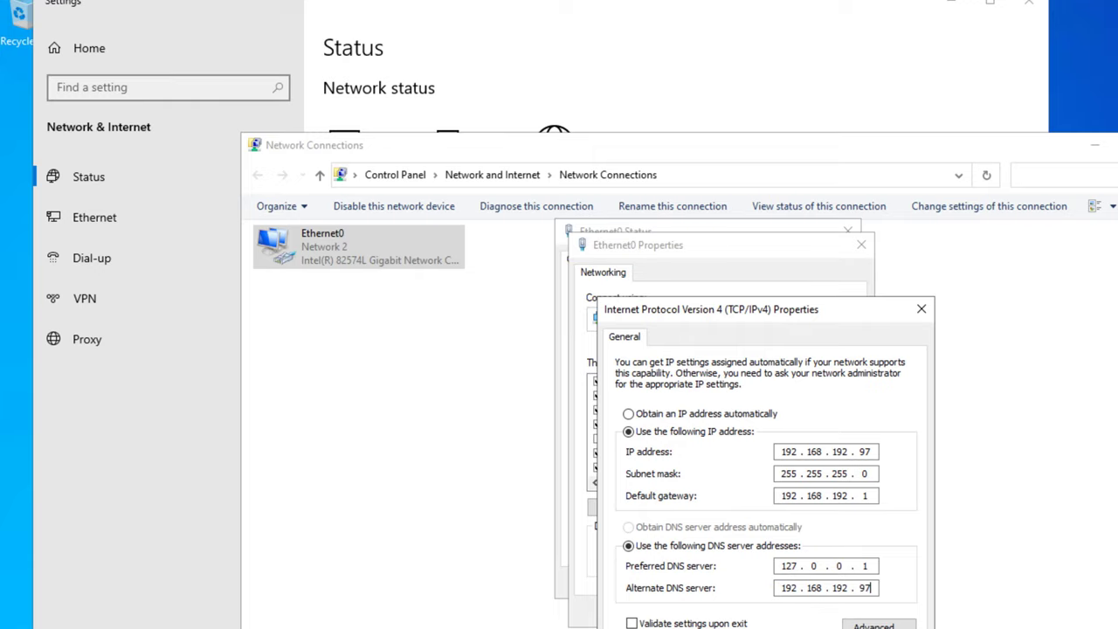
pyautogui.press('Return')
pyautogui.click(779, 610)
pyautogui.click(812, 576)
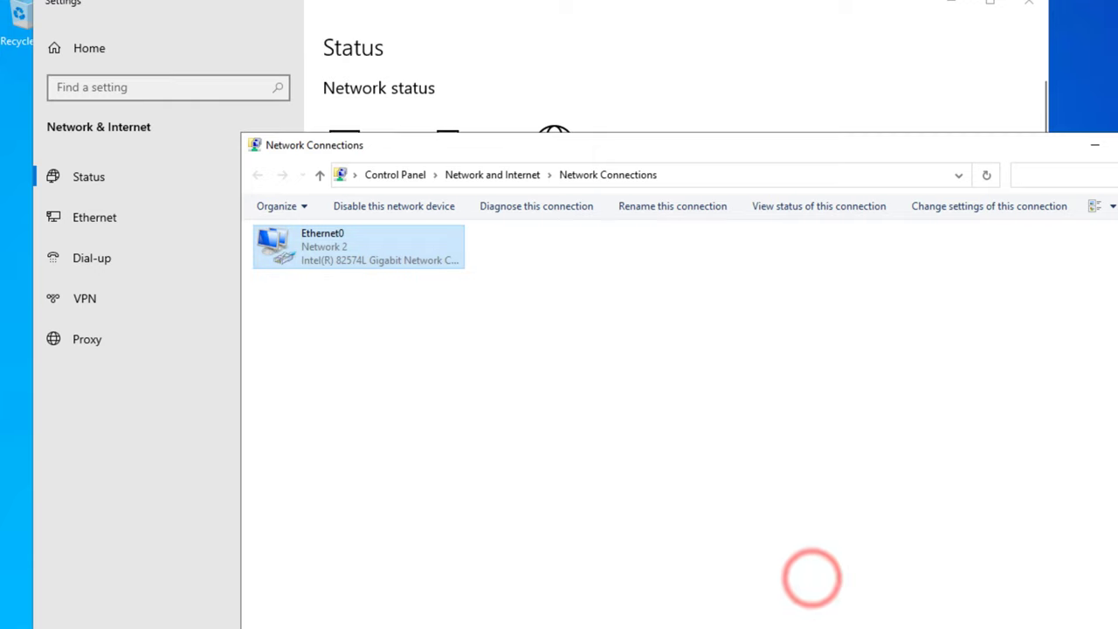
# - Briefly open and close the web browser, then search Windows for ncpa.cpl
pyautogui.write('g')
pyautogui.press('Return')
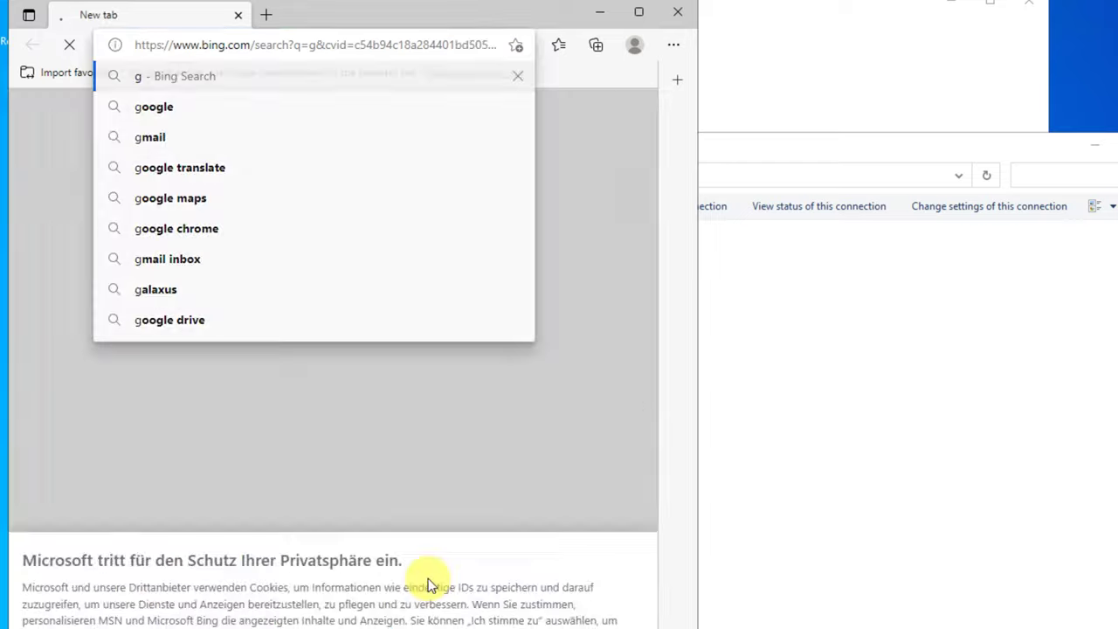
pyautogui.click(678, 12)
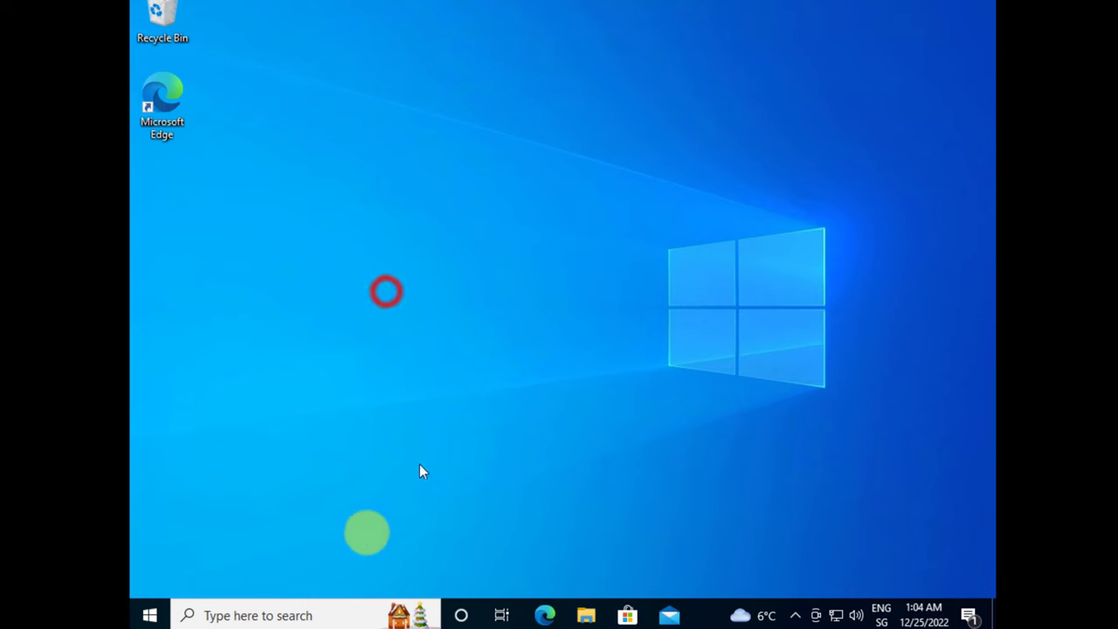
pyautogui.click(288, 616)
pyautogui.write('ncpa.cpl')
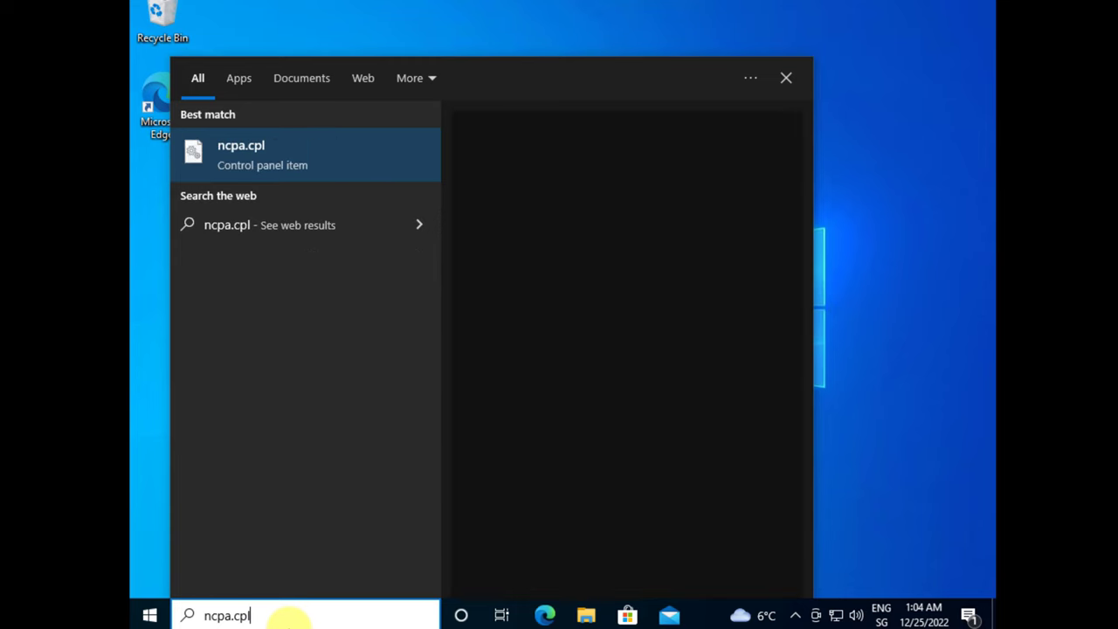
# - Confirm the client's Ethernet0 IPv4 settings (preferred DNS 192.168.192.97, alternate 8.8.8.8) in Network Connections
pyautogui.press('Return')
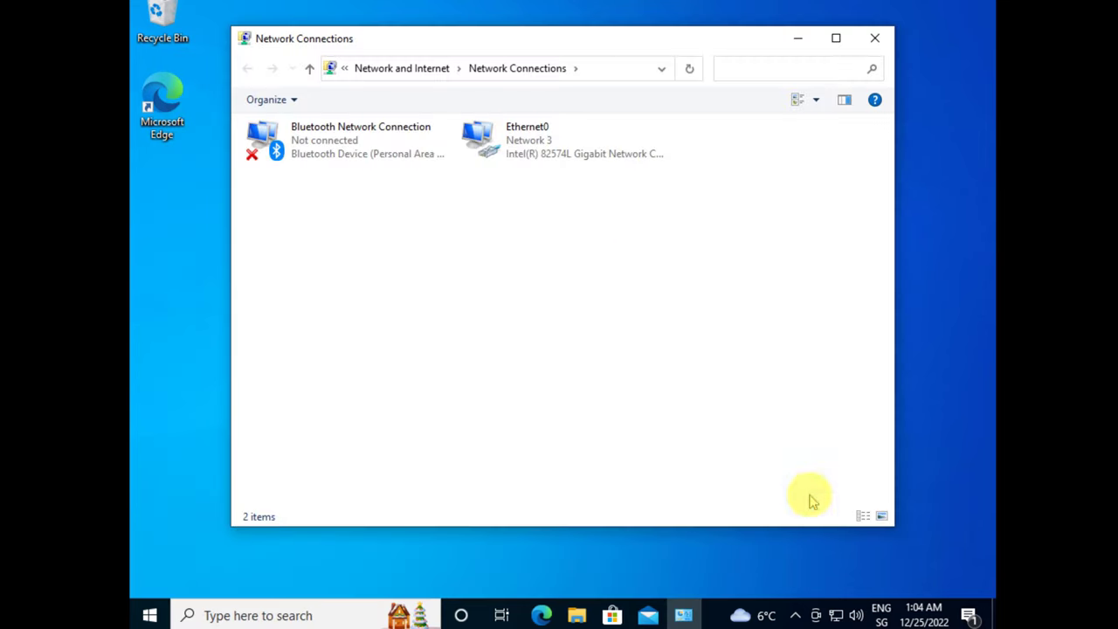
pyautogui.doubleClick(512, 130)
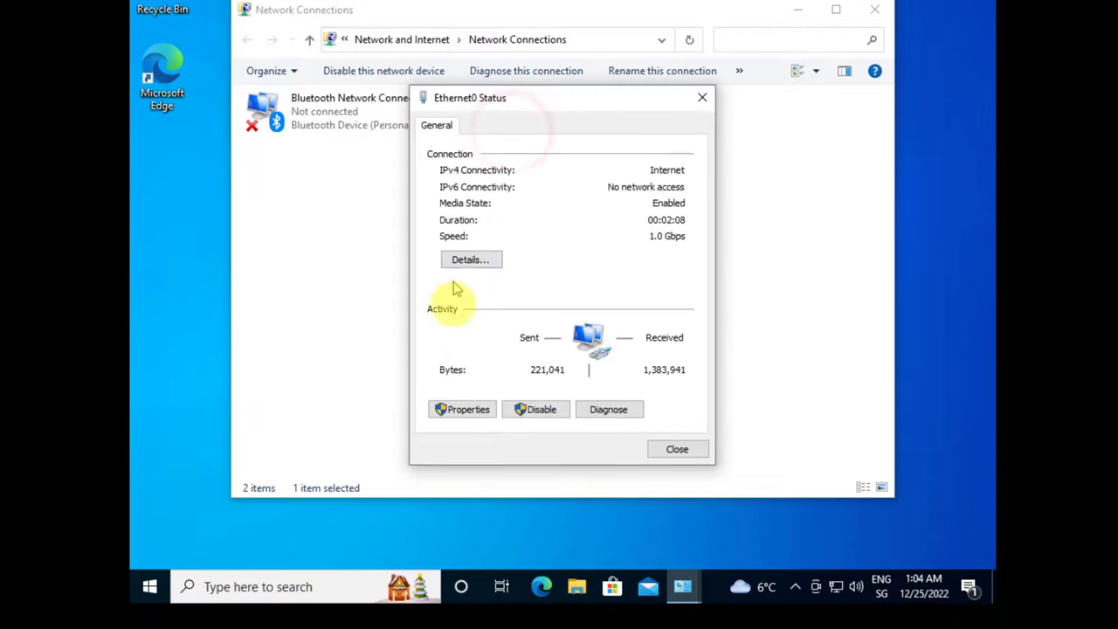
pyautogui.click(441, 437)
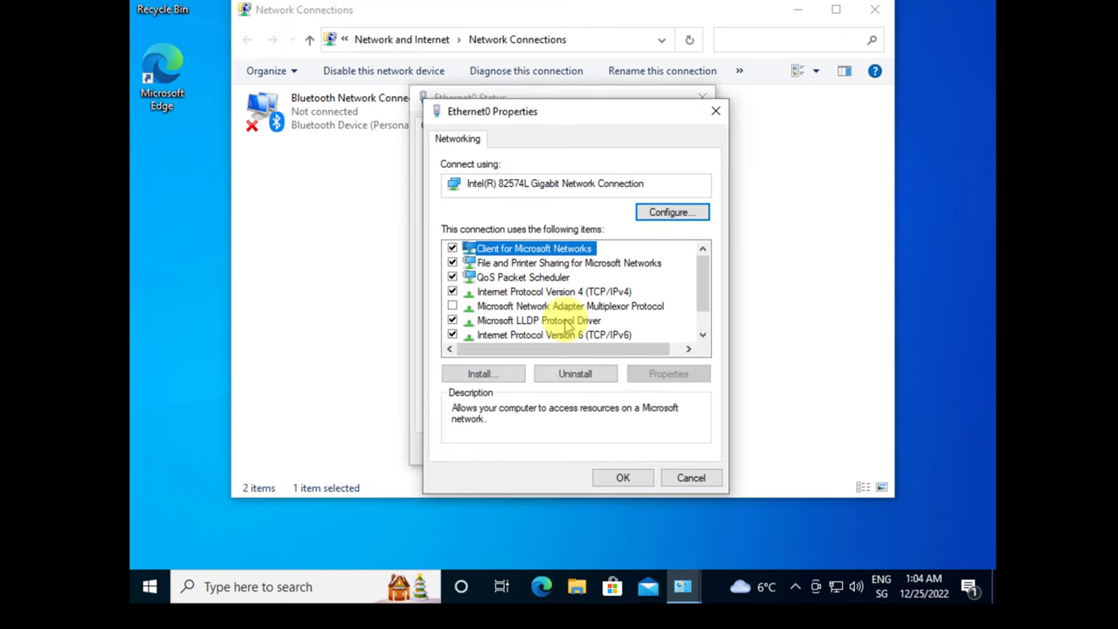
pyautogui.doubleClick(530, 292)
pyautogui.click(661, 532)
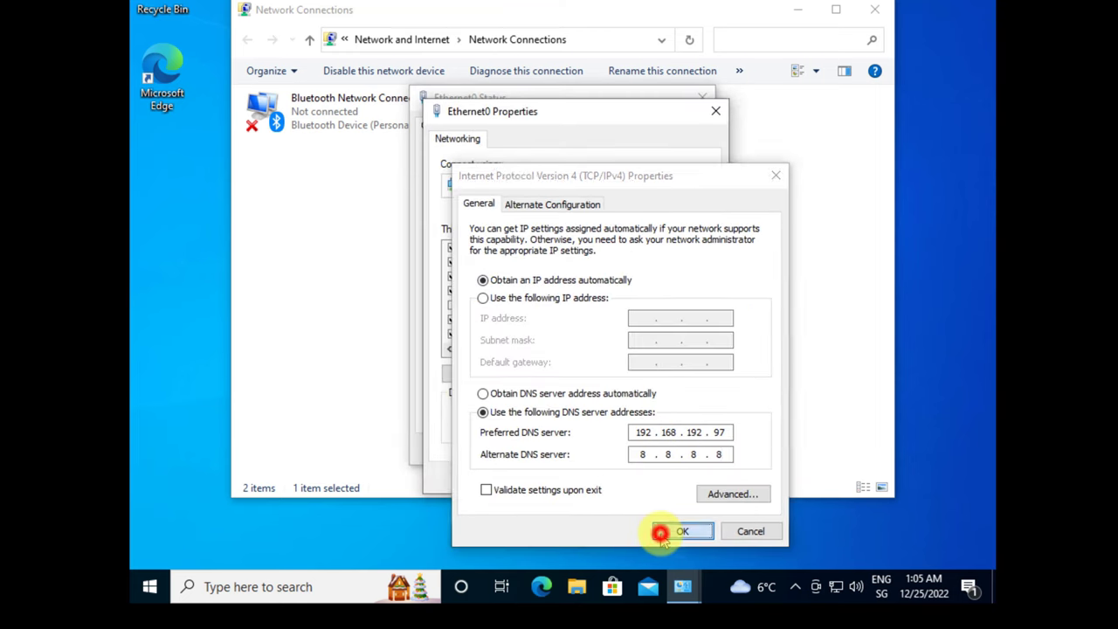
pyautogui.click(633, 476)
pyautogui.click(684, 446)
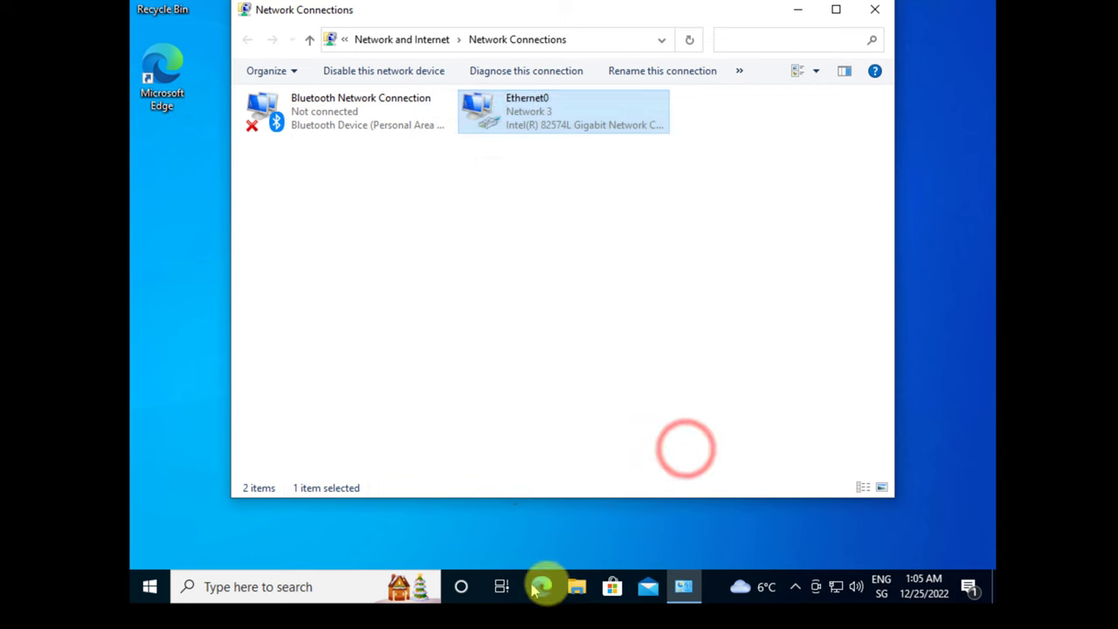
# - Open the client's computer name and domain settings from This PC's Properties in File Explorer
pyautogui.click(576, 587)
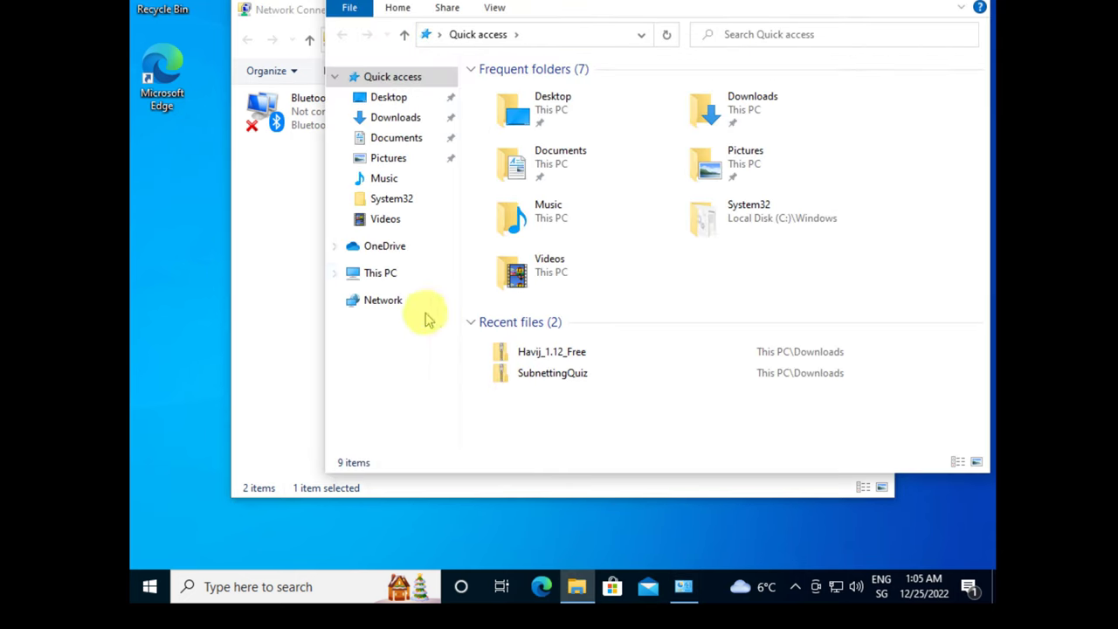
pyautogui.click(380, 272)
pyautogui.rightClick(527, 389)
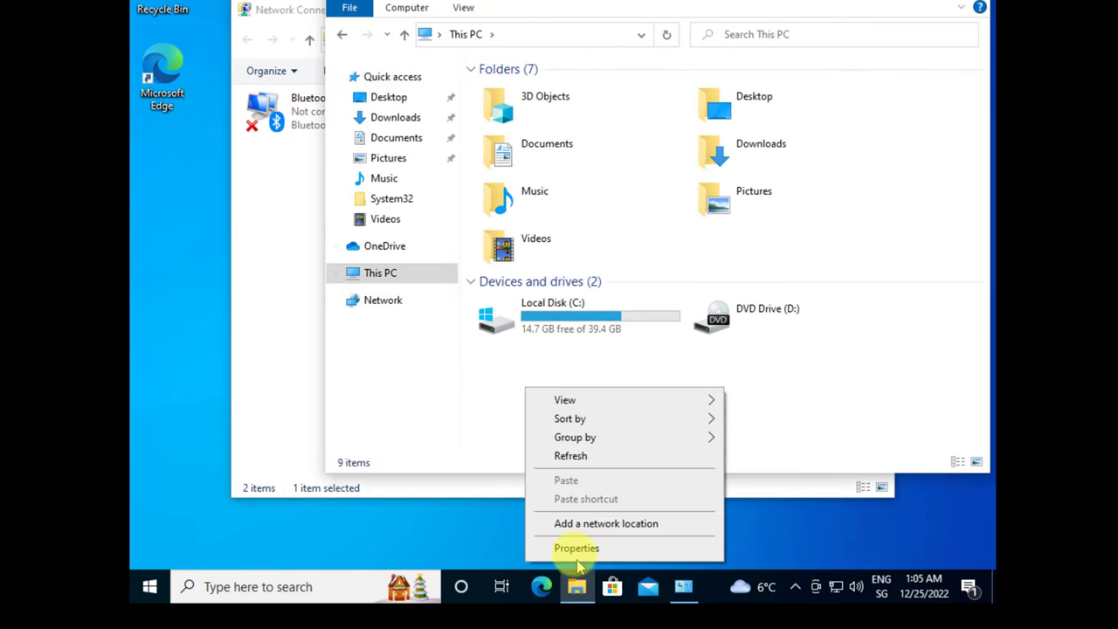
pyautogui.click(573, 547)
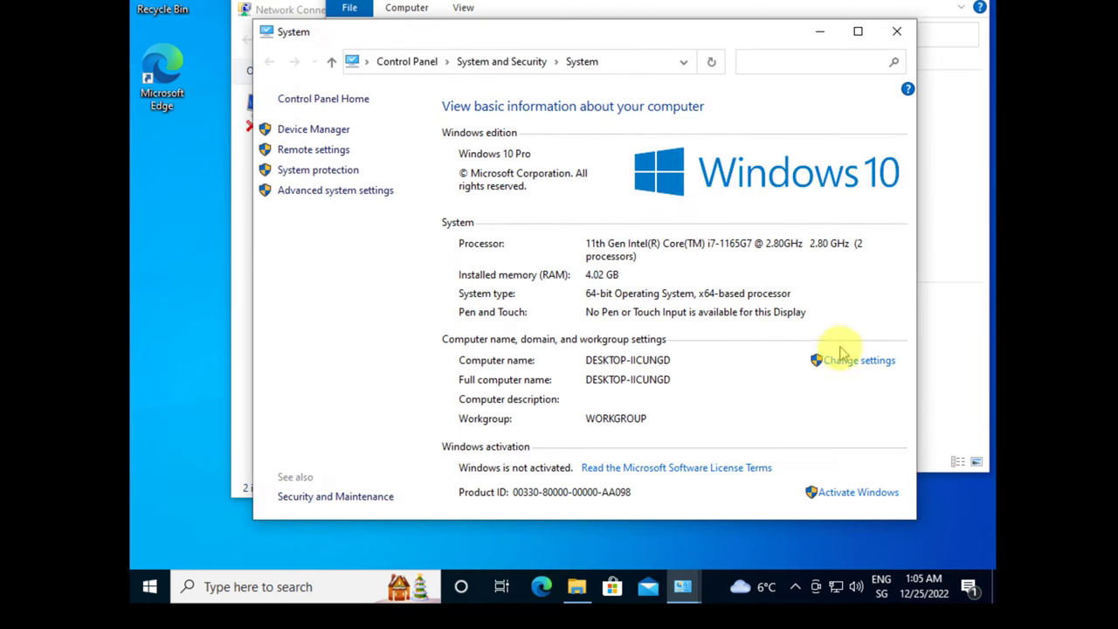
pyautogui.click(839, 359)
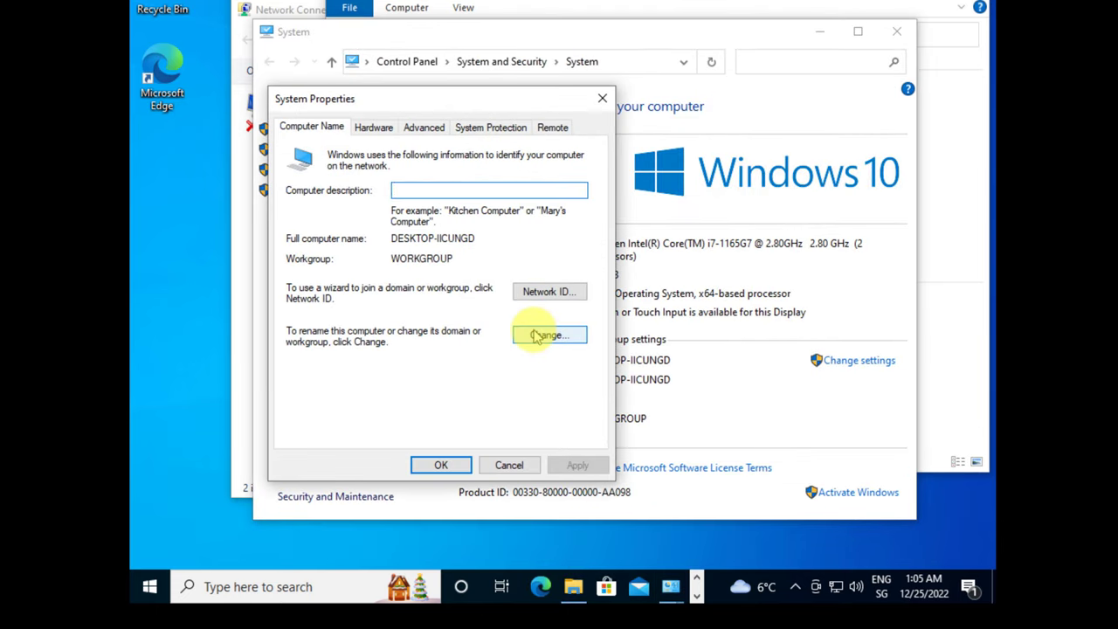
# - Try joining the domain dc.linuxsyr.com with the test user's credentials; it fails on bad credentials
pyautogui.click(534, 331)
pyautogui.click(307, 329)
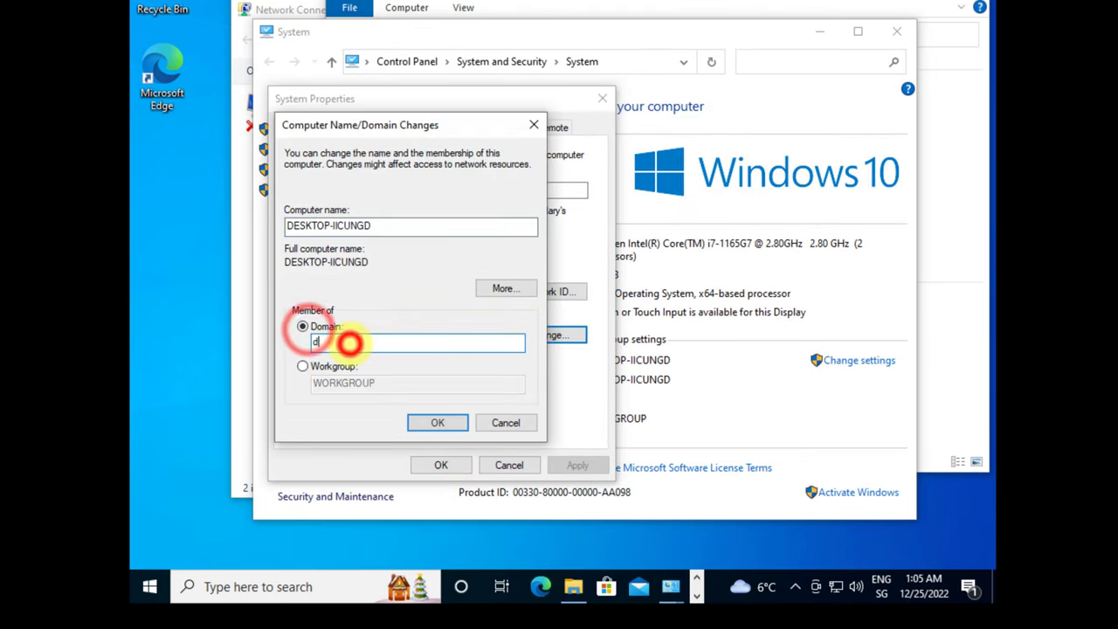
pyautogui.write('dc.lin')
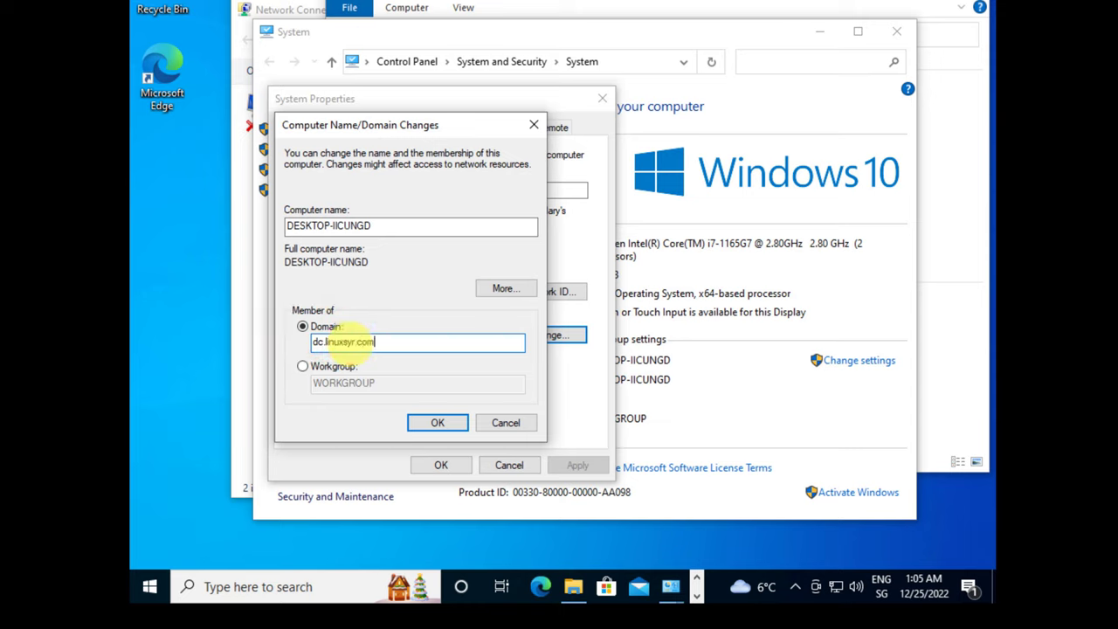
pyautogui.write('uxsys.com')
pyautogui.click(435, 421)
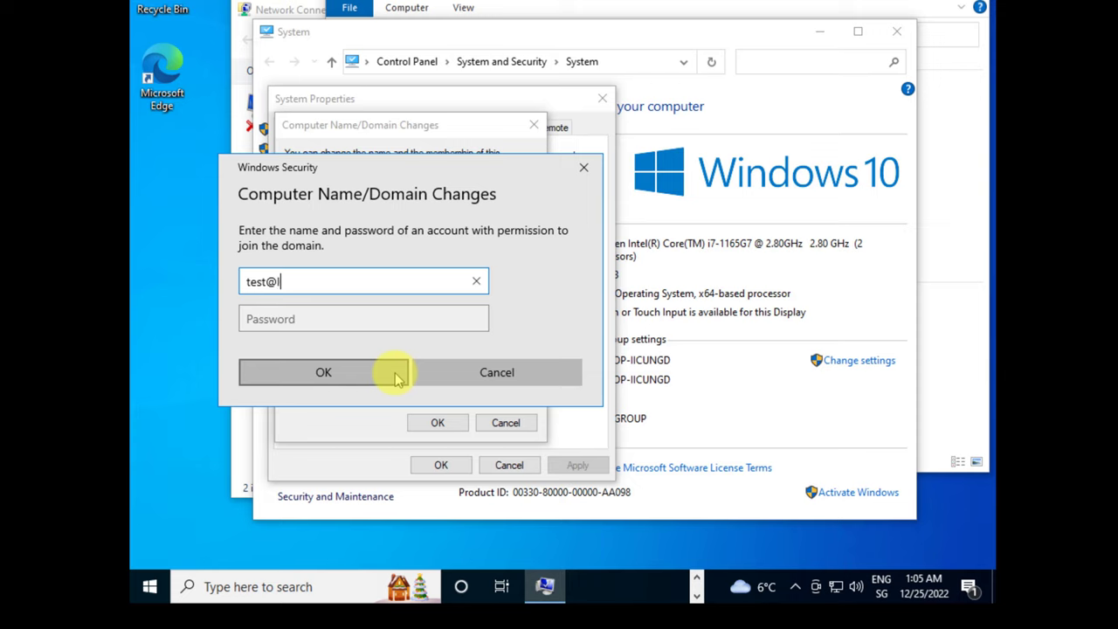
pyautogui.write('test@dc.linuxsyr.com')
pyautogui.press('Tab')
pyautogui.write('••')
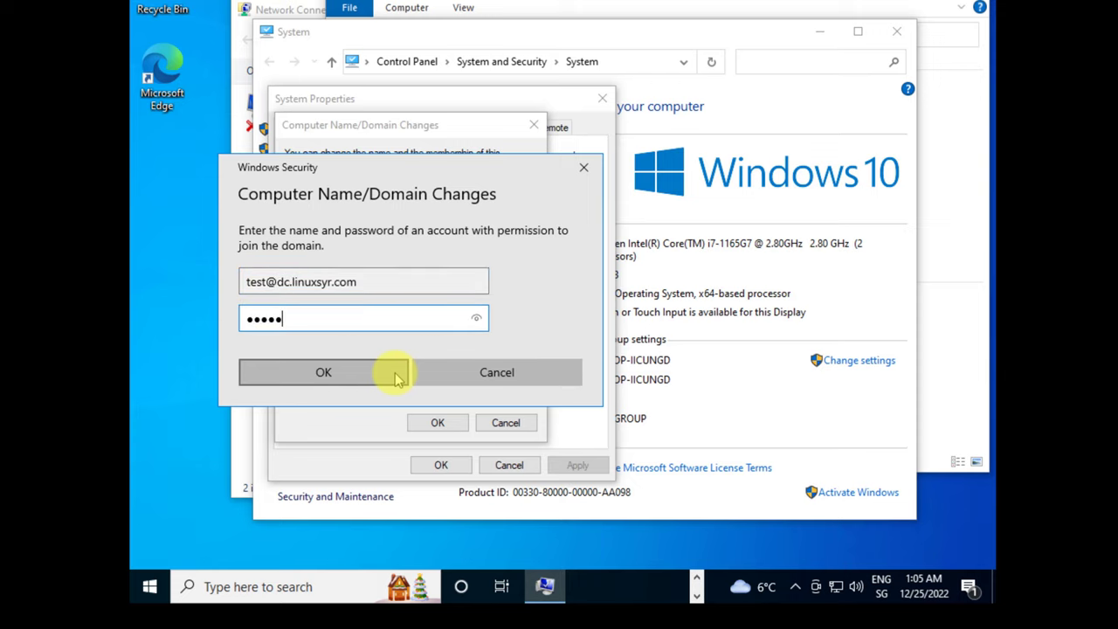
pyautogui.click(395, 376)
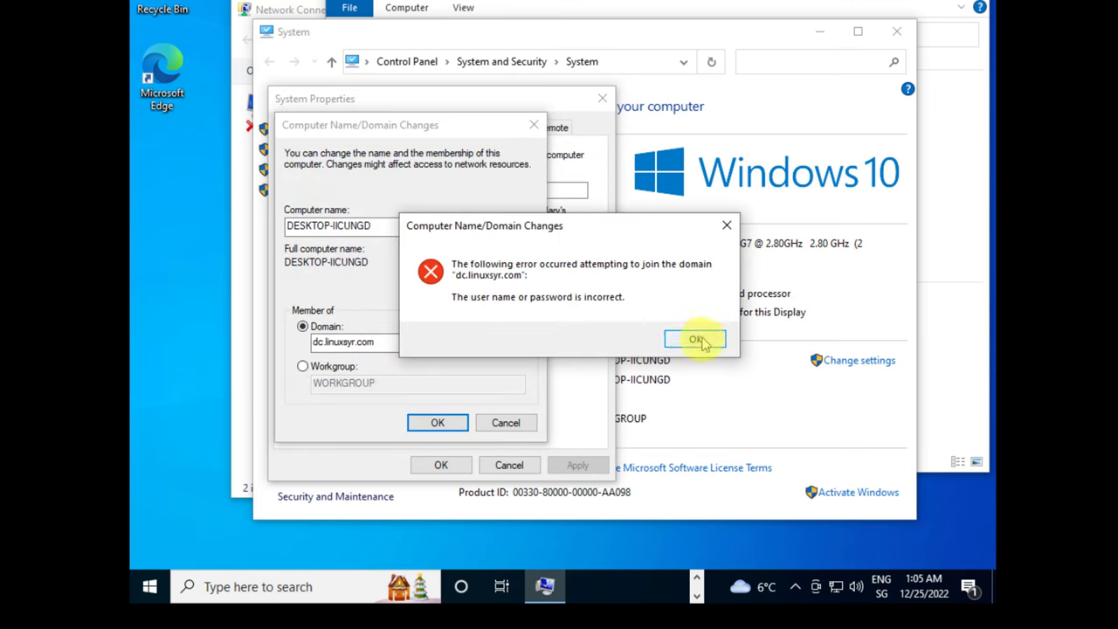
# - Dismiss the join error, check Test User's groups, and attempt a password reset that violates policy
pyautogui.click(696, 340)
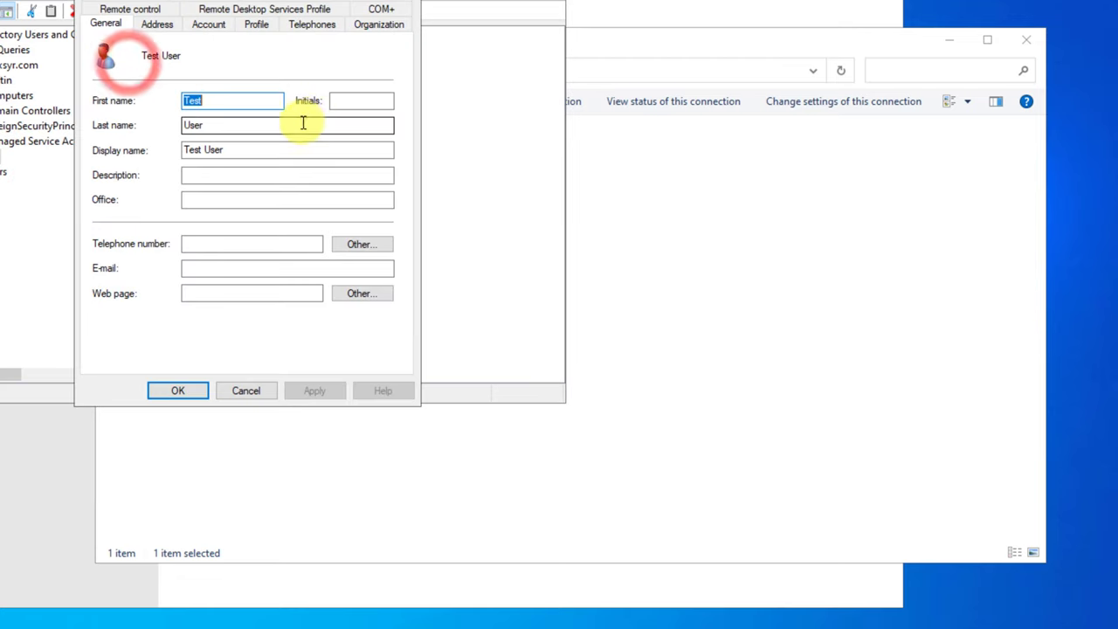
pyautogui.click(126, 3)
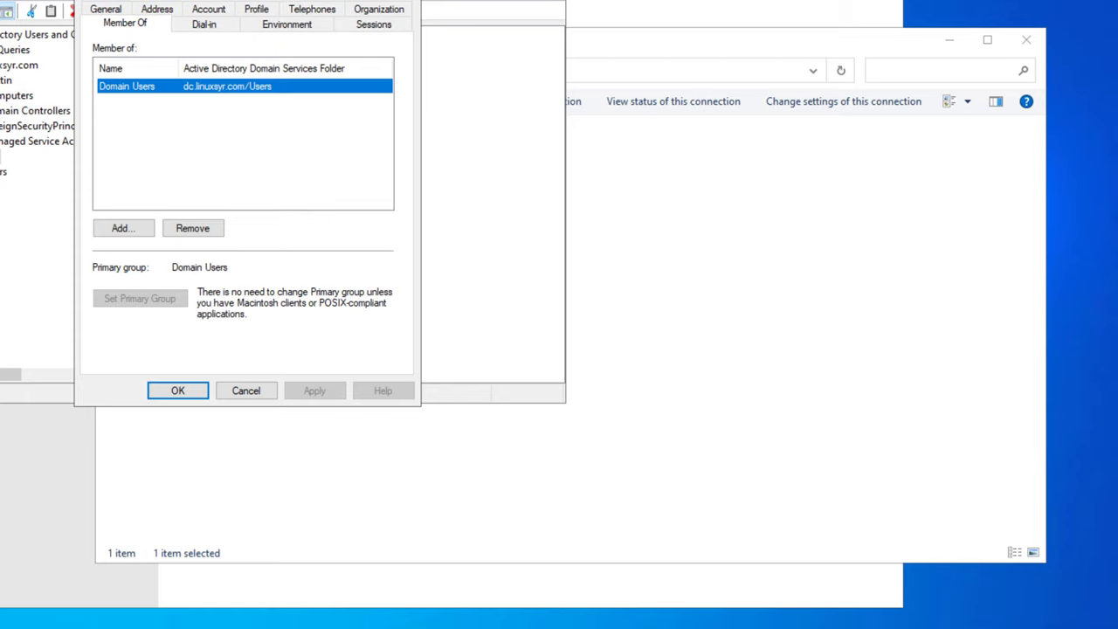
pyautogui.press('Return')
pyautogui.rightClick(207, 54)
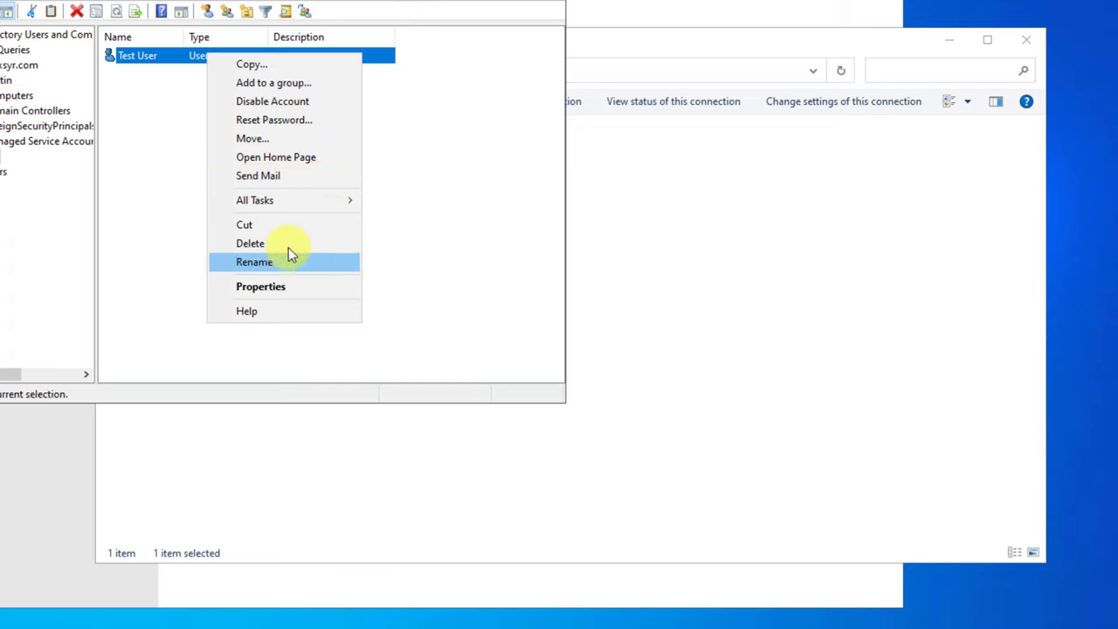
pyautogui.click(288, 119)
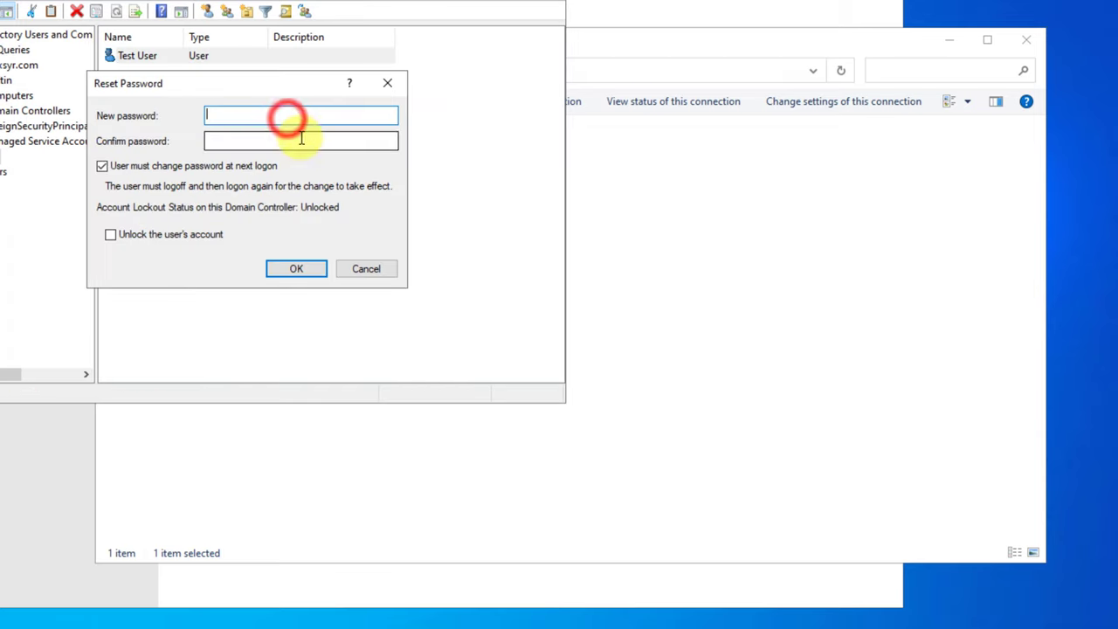
pyautogui.write('Password1')
pyautogui.click(302, 140)
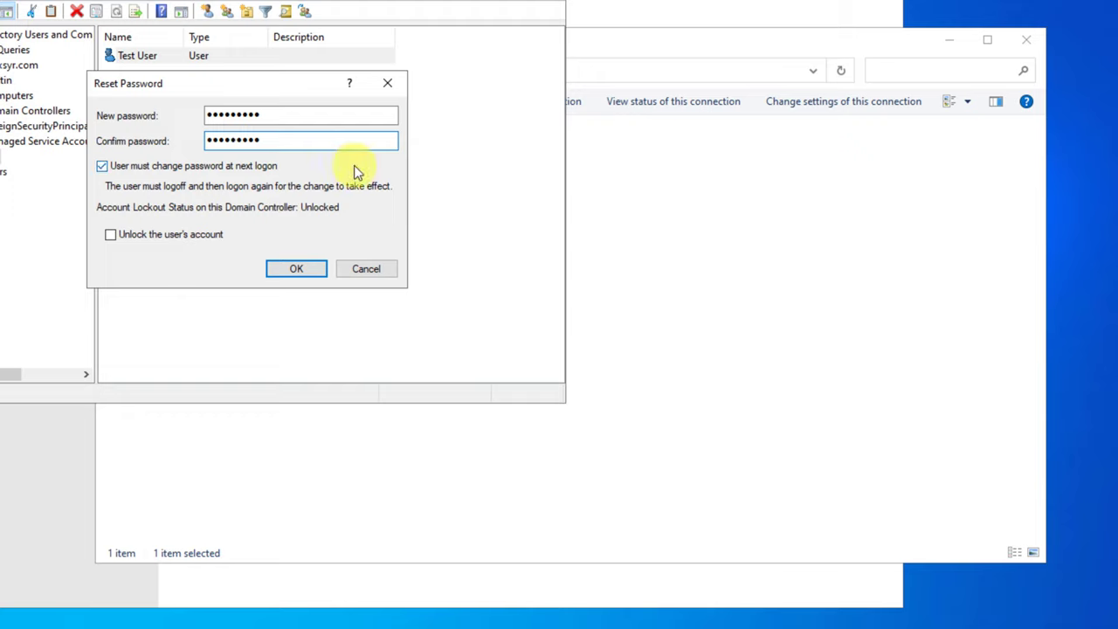
pyautogui.click(102, 166)
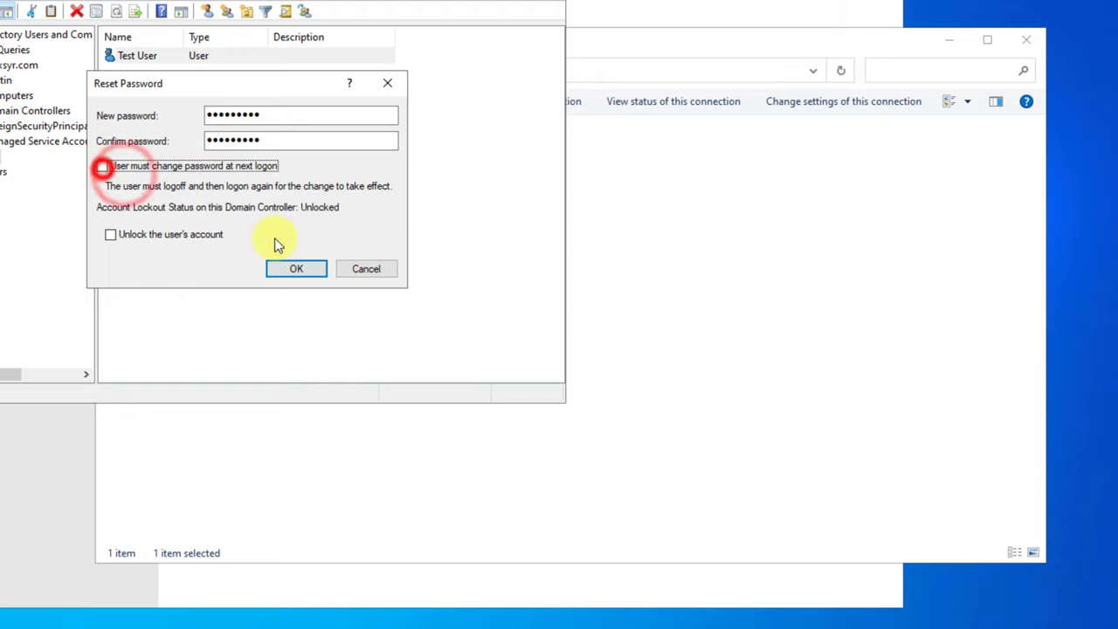
pyautogui.click(304, 272)
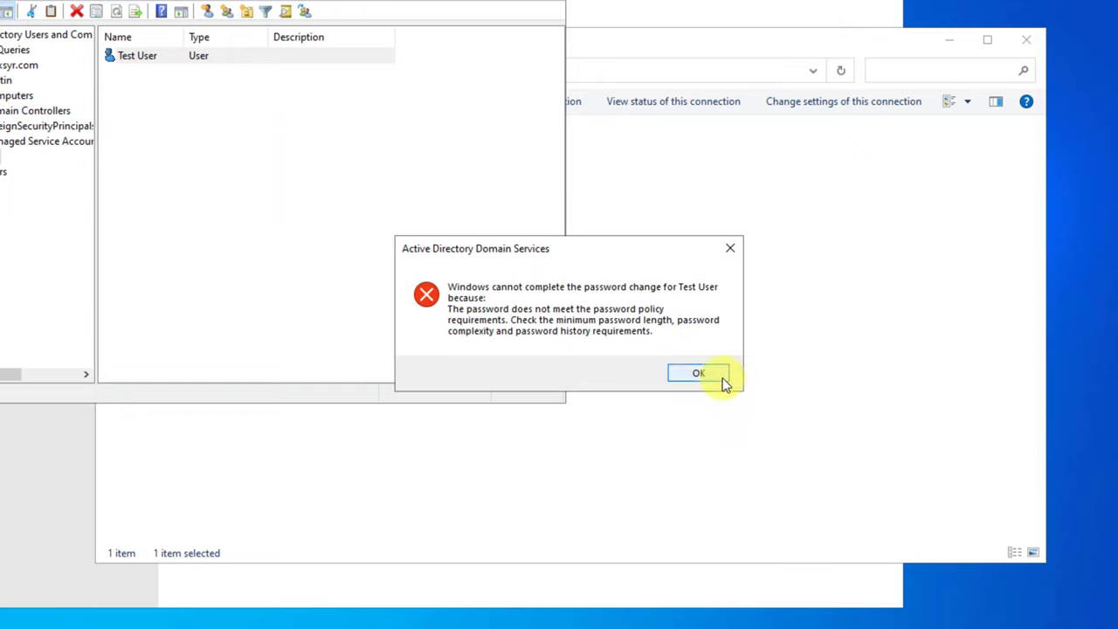
pyautogui.click(699, 376)
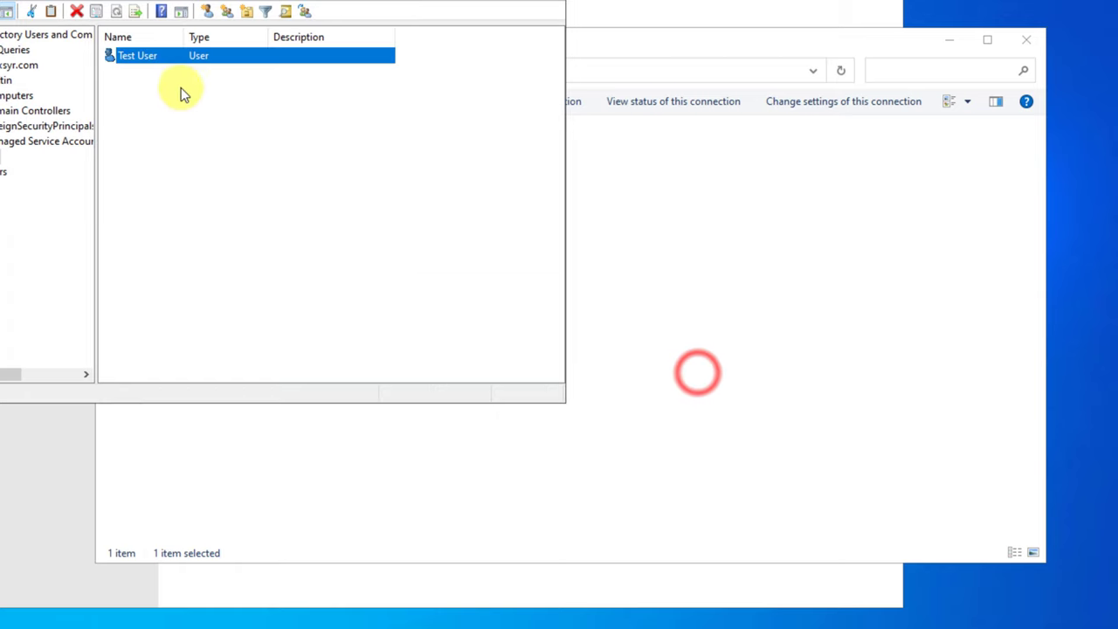
# - Reset Test User's password to a compliant one, not requiring change at next logon
pyautogui.rightClick(144, 57)
pyautogui.click(223, 130)
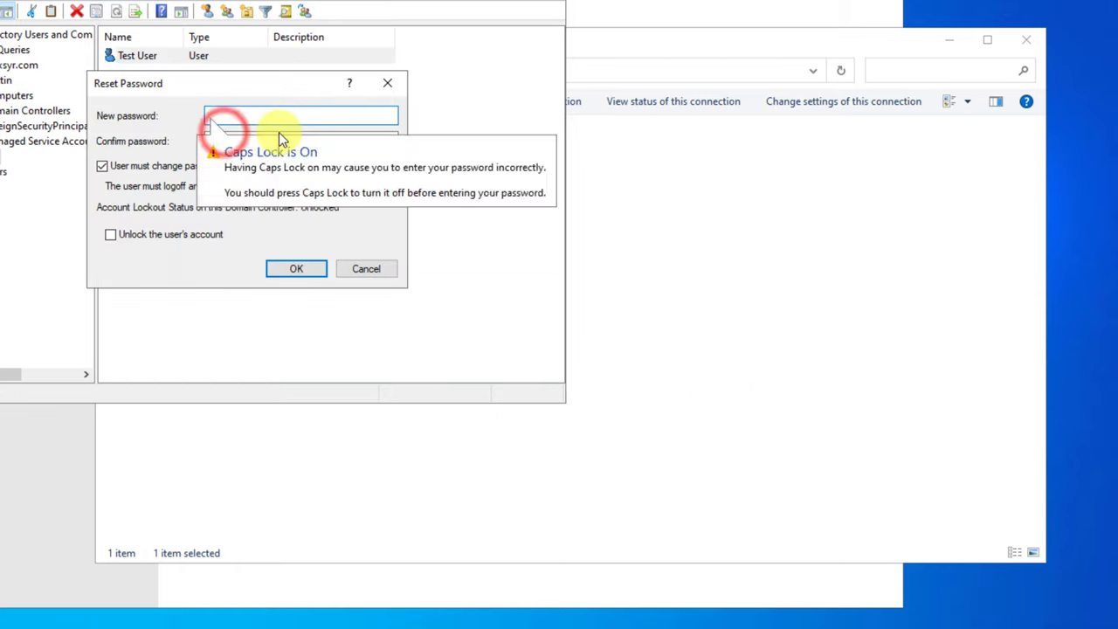
pyautogui.write('•••••••')
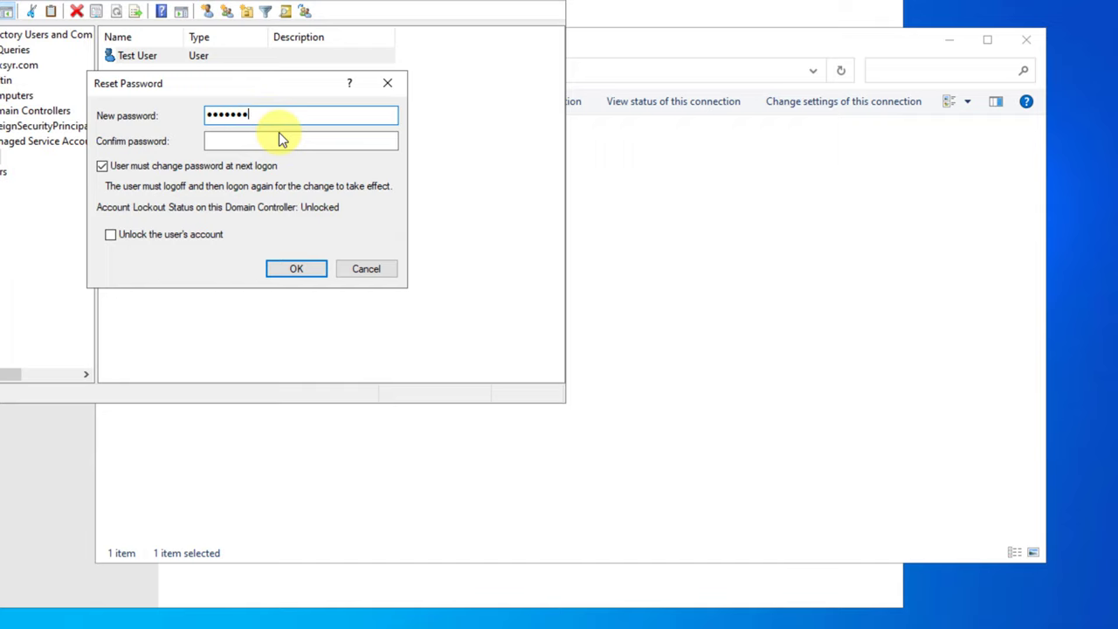
pyautogui.write('••')
pyautogui.press('Tab')
pyautogui.write('••••••••')
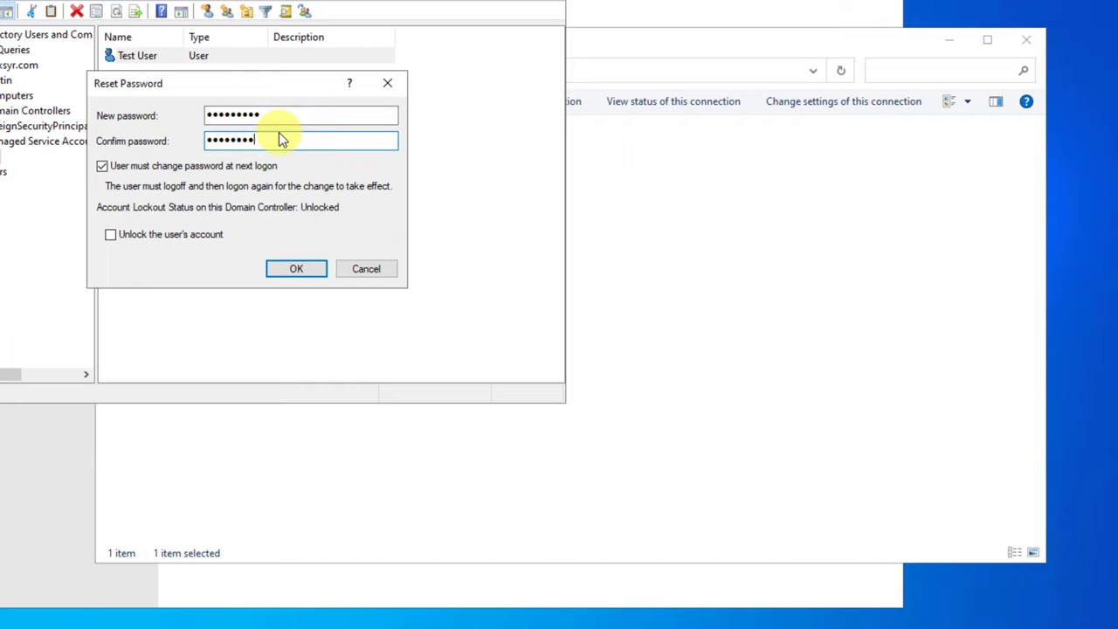
pyautogui.write('•')
pyautogui.click(102, 165)
pyautogui.click(296, 268)
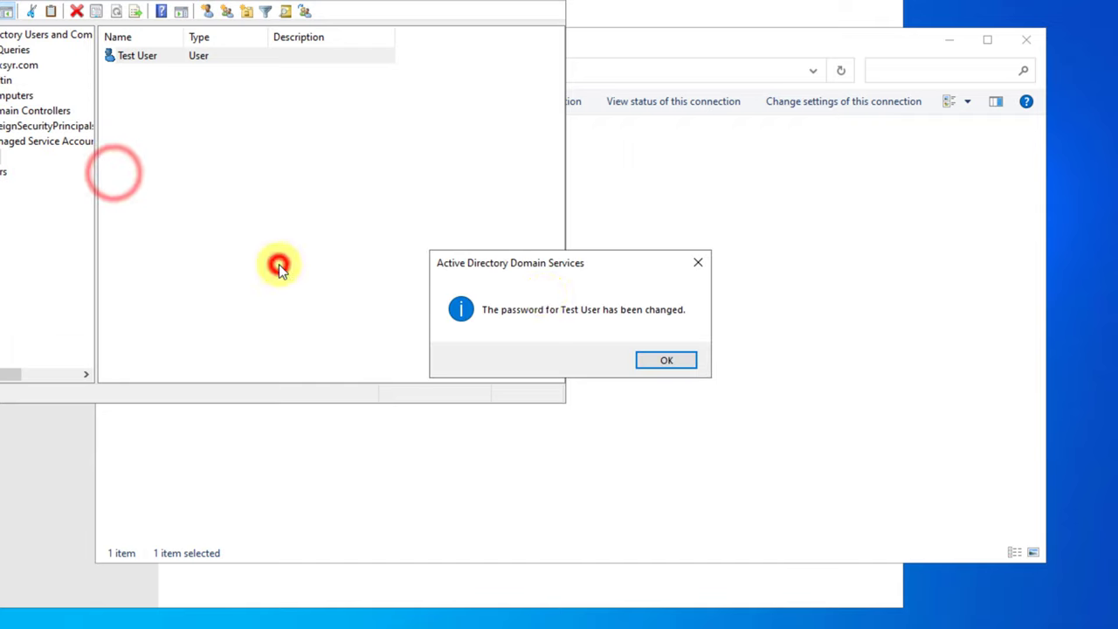
pyautogui.click(660, 365)
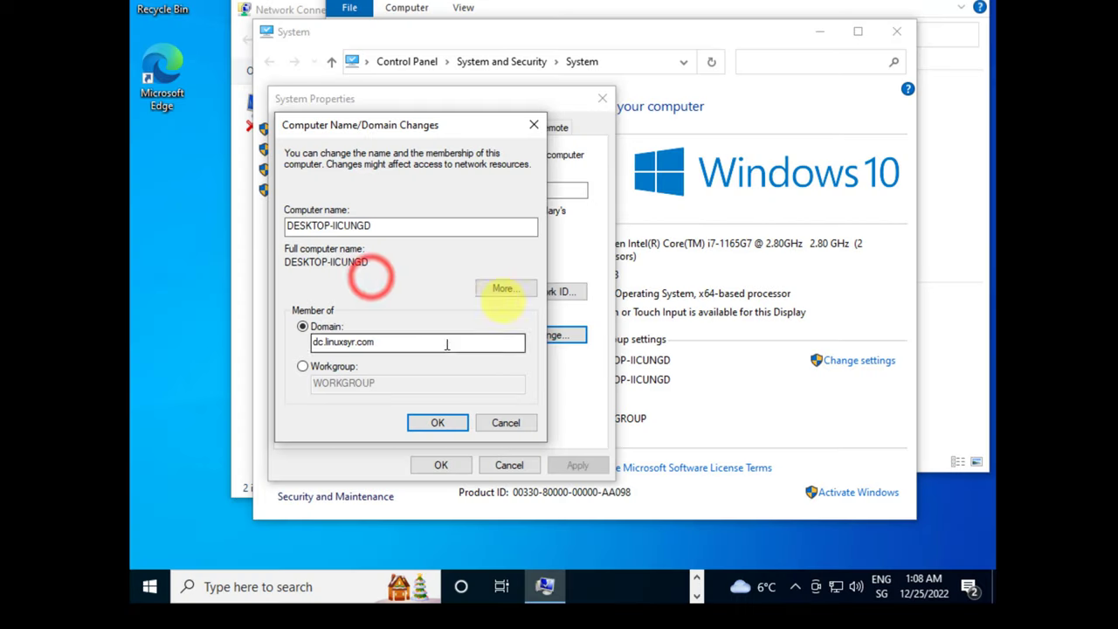
# - Retry the dc.linuxsyr.com domain join, entering and verifying the test user's credentials
pyautogui.click(432, 422)
pyautogui.write('test@dc.linuxs')
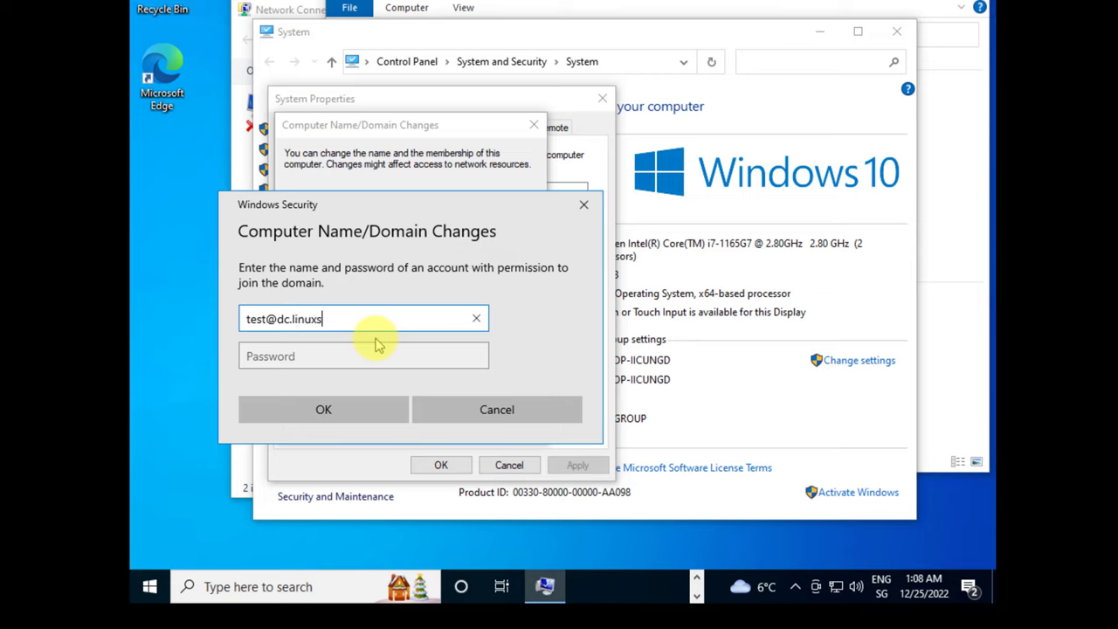
pyautogui.write('m')
pyautogui.press('Tab')
pyautogui.write('**')
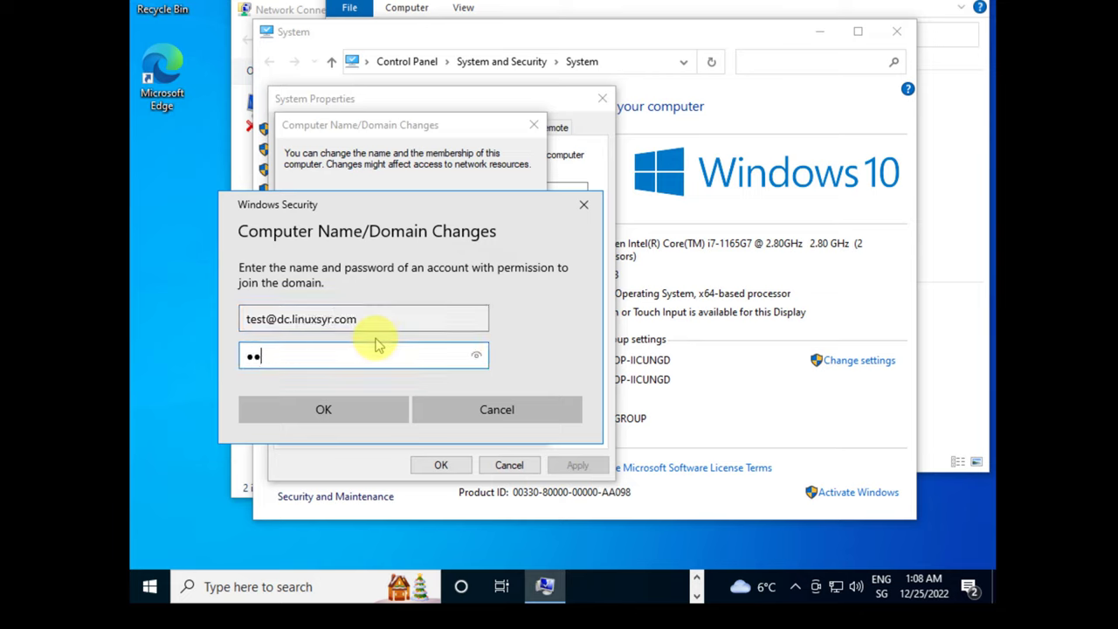
pyautogui.click(881, 585)
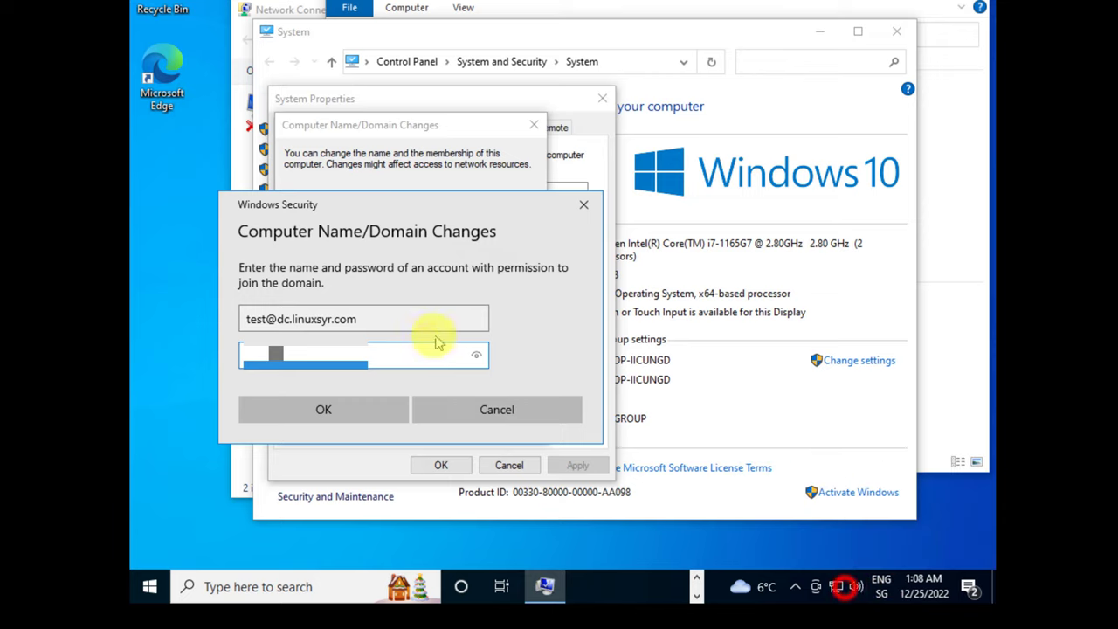
pyautogui.click(419, 360)
pyautogui.click(476, 359)
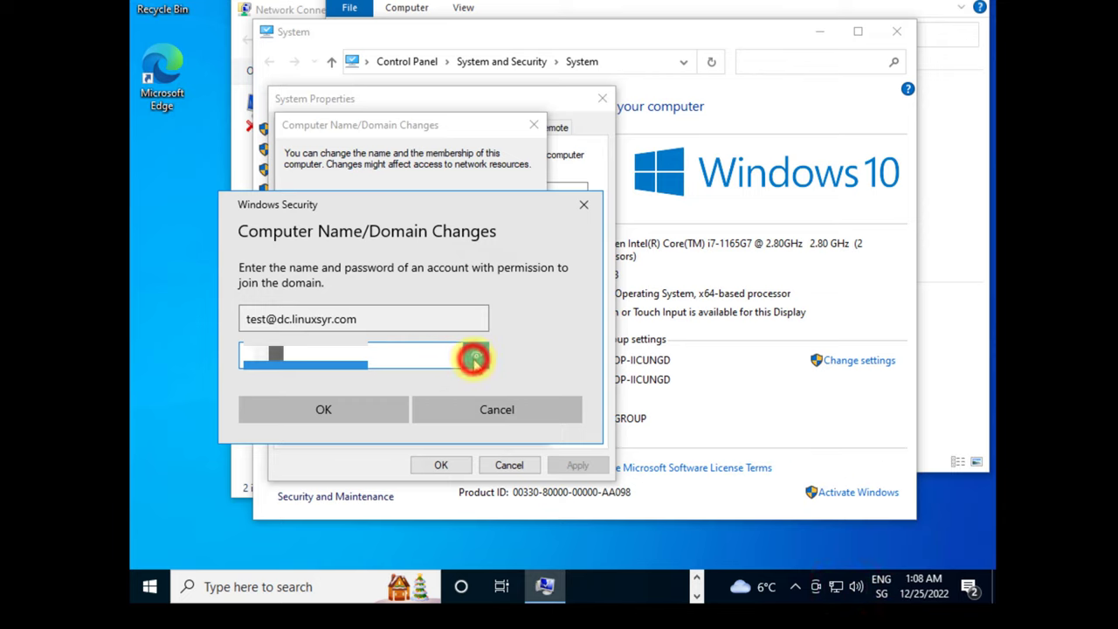
pyautogui.click(476, 359)
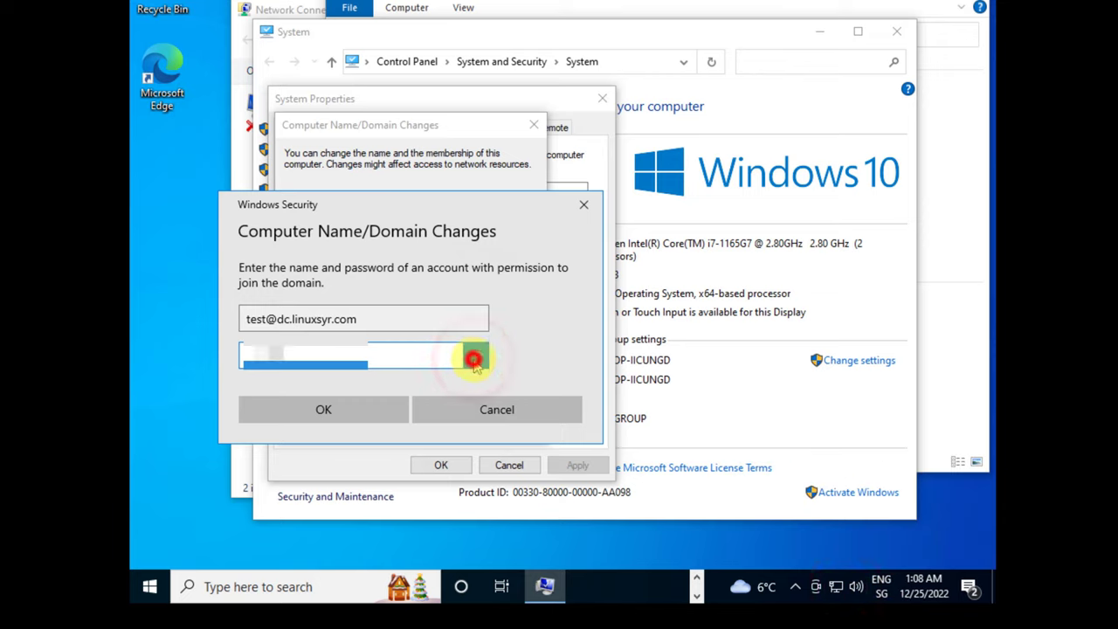
pyautogui.click(476, 359)
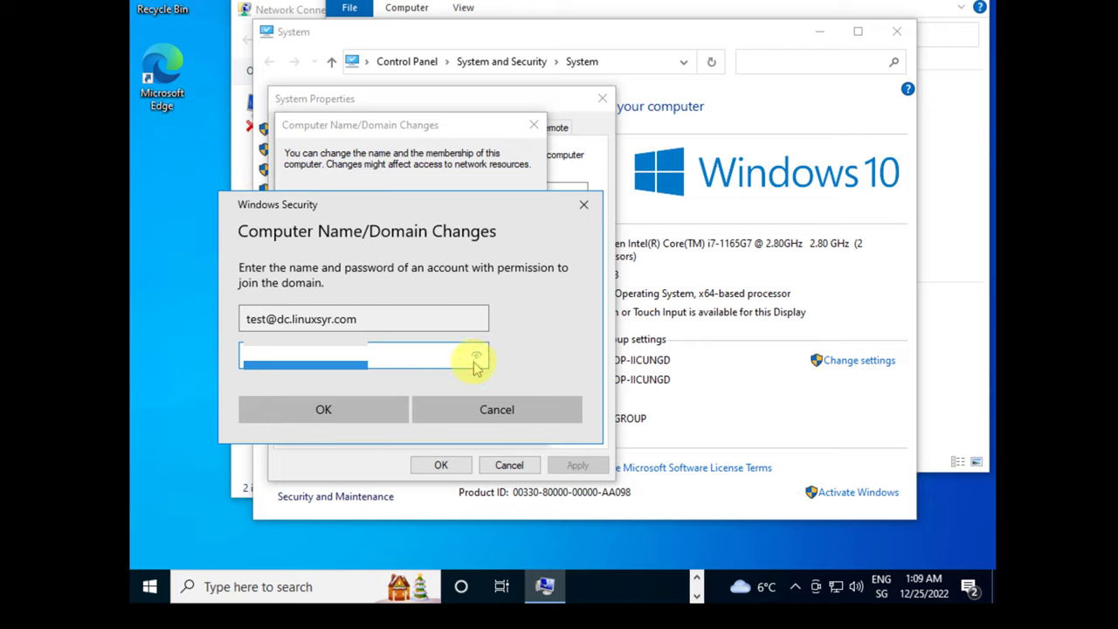
pyautogui.click(323, 410)
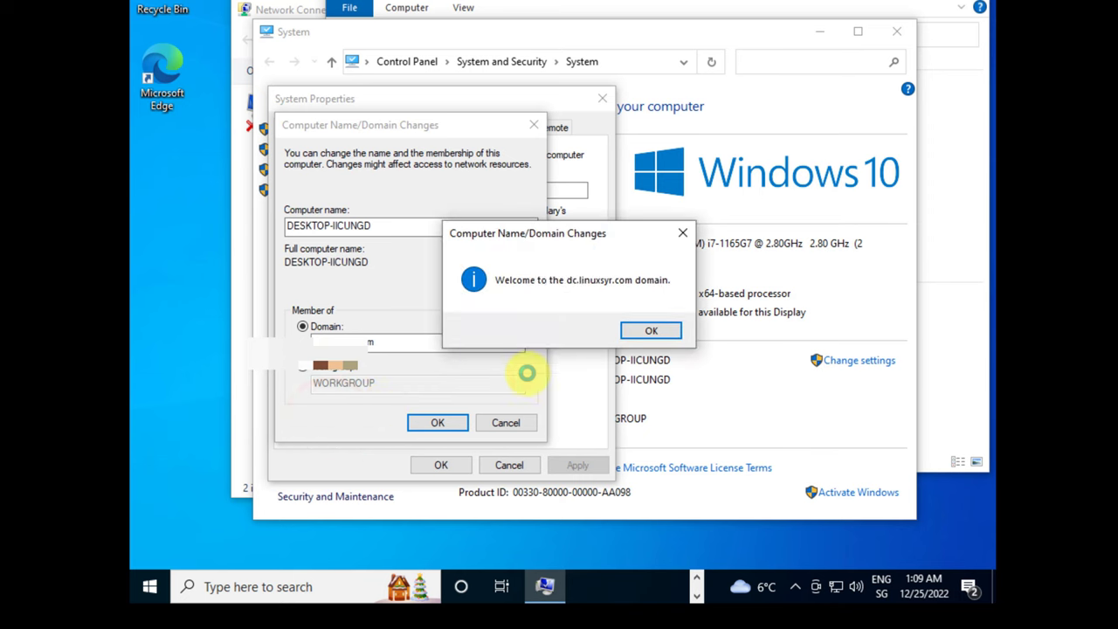
# - Accept the domain welcome and restart notices, then restart the client now
pyautogui.click(644, 335)
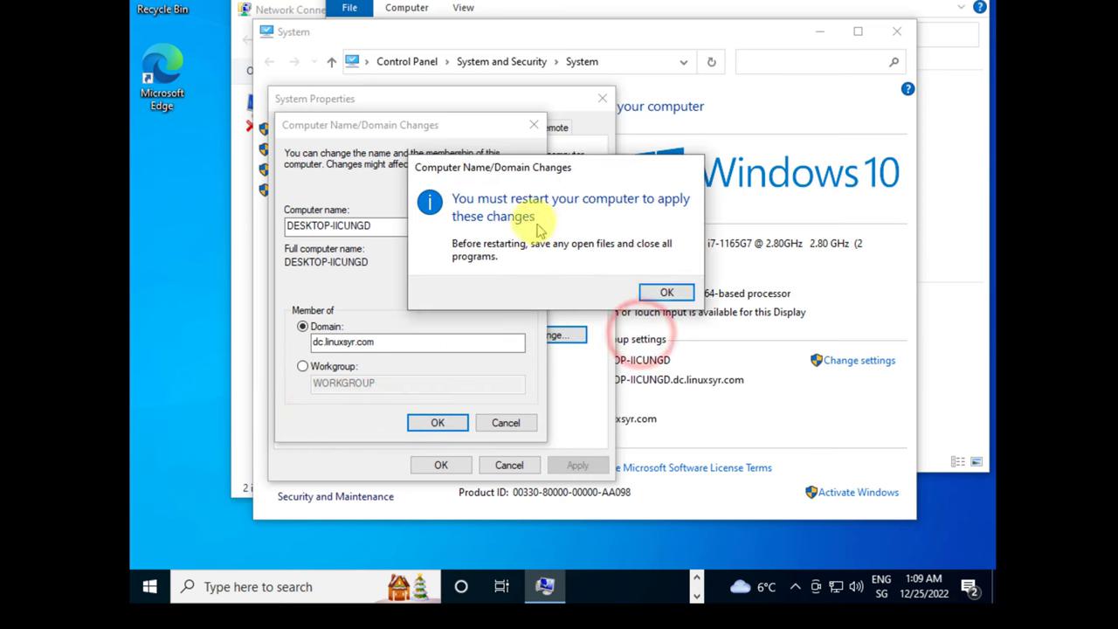
pyautogui.click(668, 291)
pyautogui.click(439, 465)
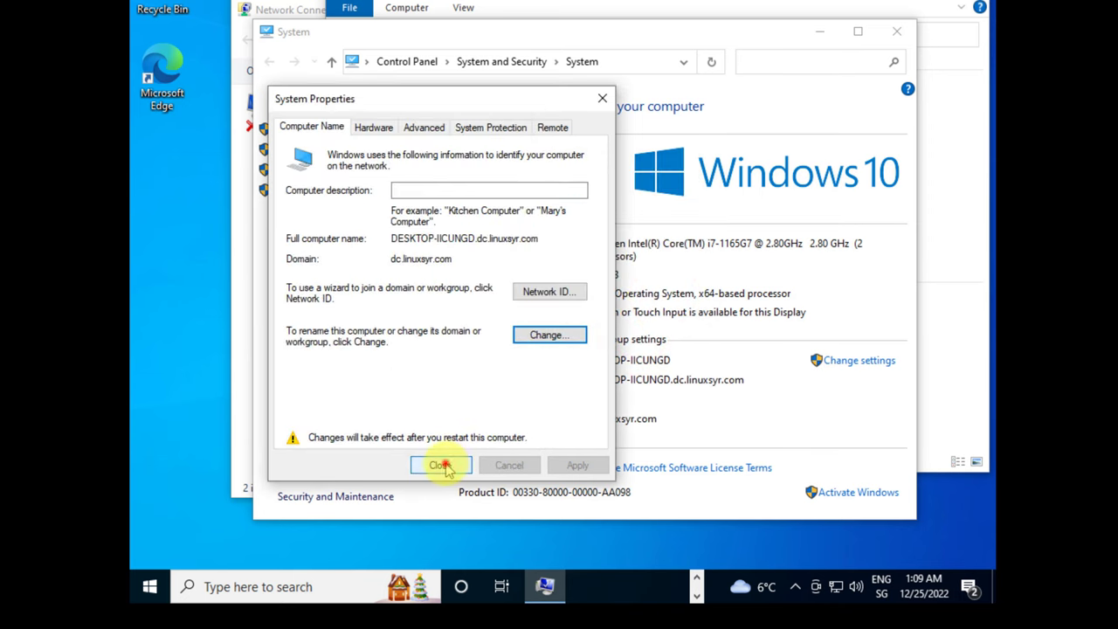
pyautogui.click(562, 286)
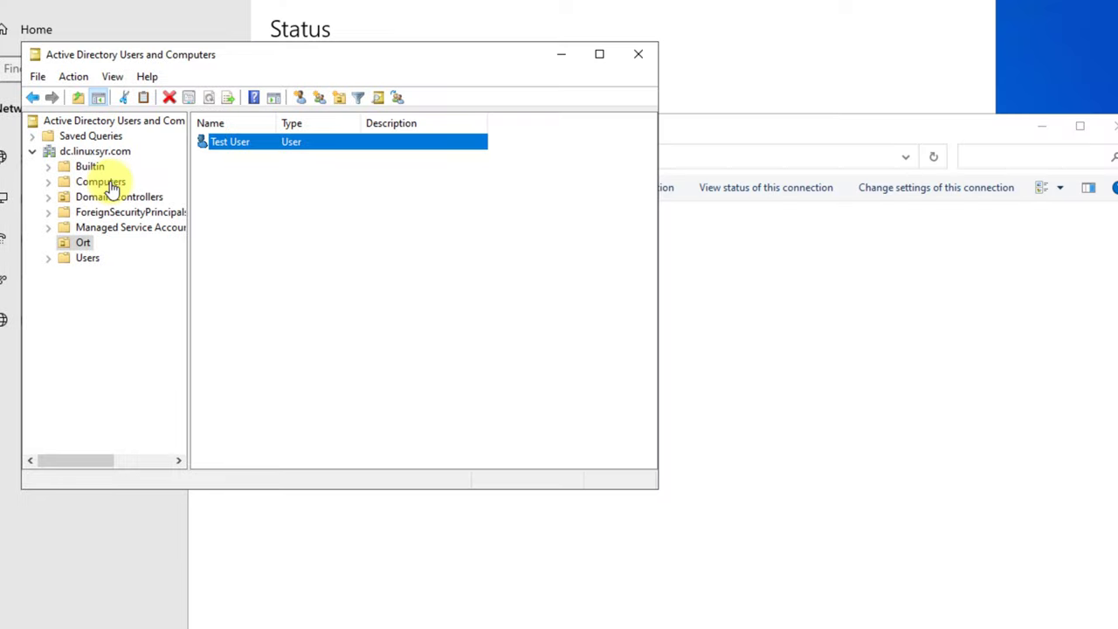
# - Find DESKTOP-IICUNGD under Computers, move the Type column before Name, and review its property tabs
pyautogui.click(101, 182)
pyautogui.moveTo(267, 120); pyautogui.dragTo(408, 122)
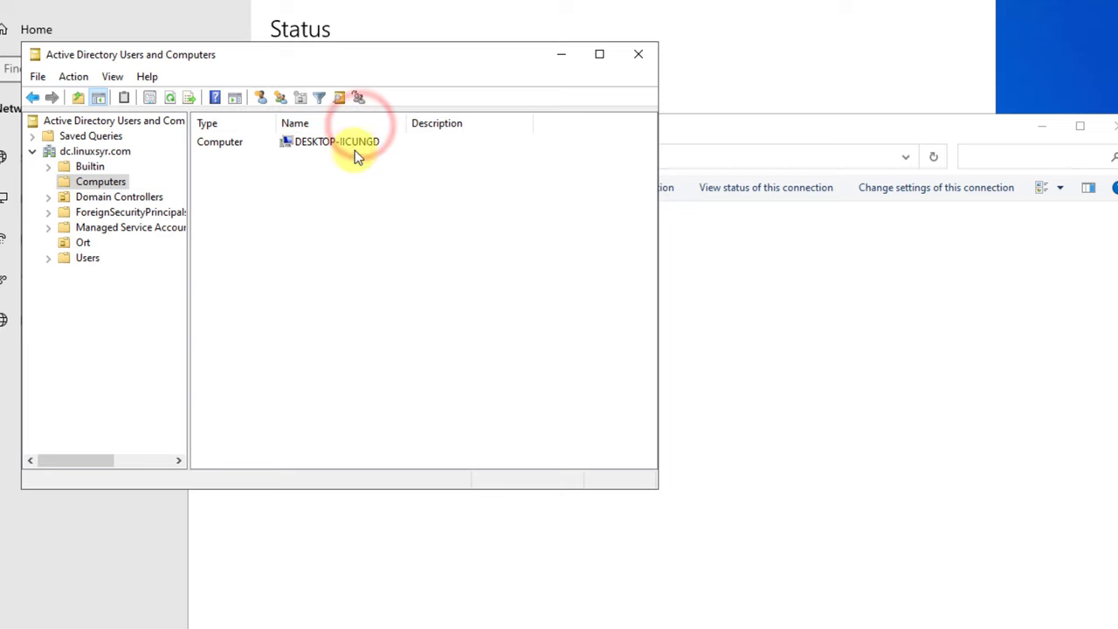
pyautogui.click(338, 147)
pyautogui.doubleClick(339, 147)
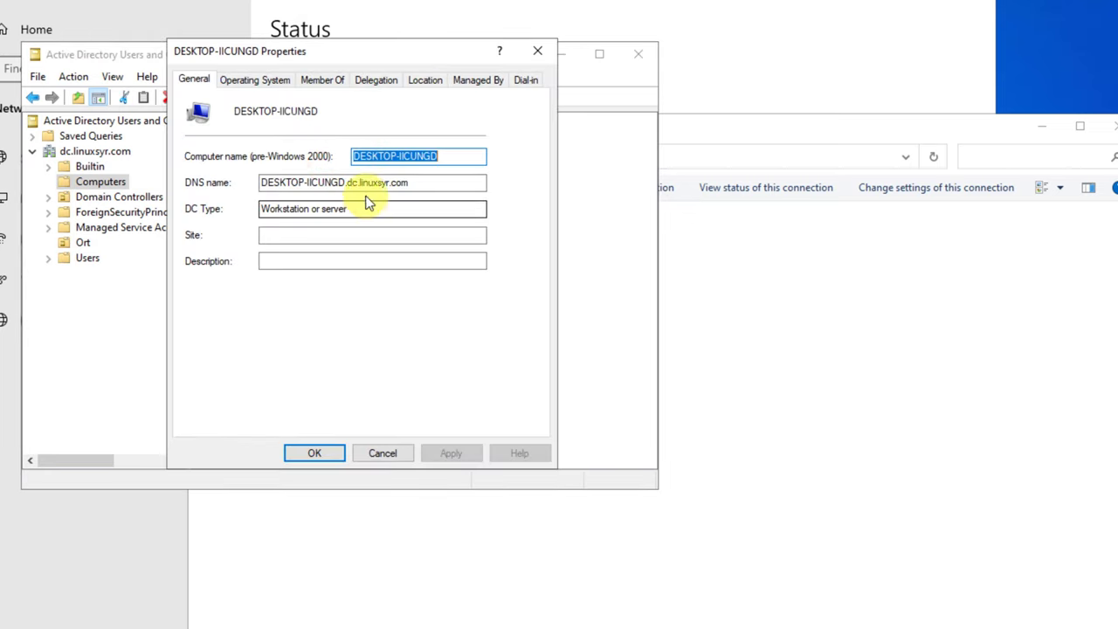
pyautogui.click(262, 81)
pyautogui.click(323, 80)
pyautogui.click(375, 79)
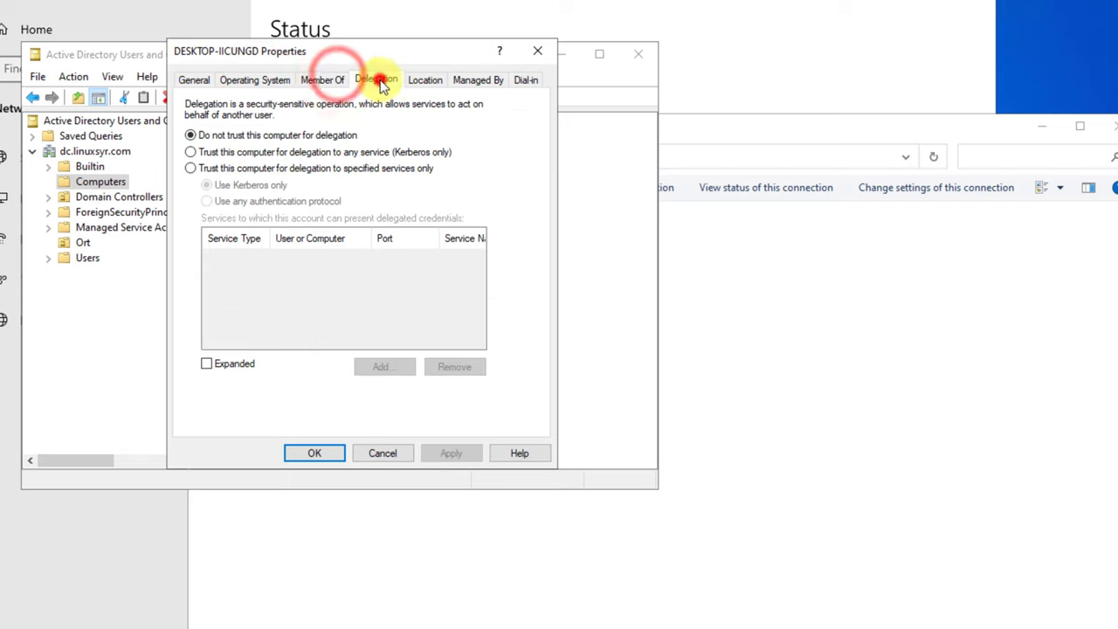
pyautogui.click(425, 81)
pyautogui.click(479, 79)
pyautogui.click(525, 79)
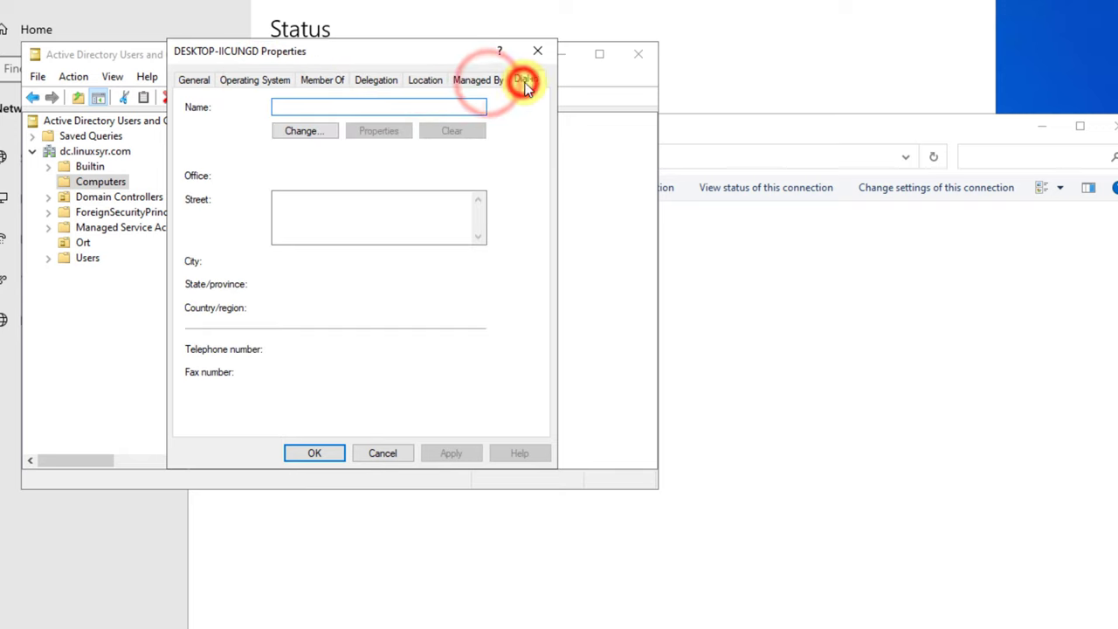
pyautogui.click(537, 51)
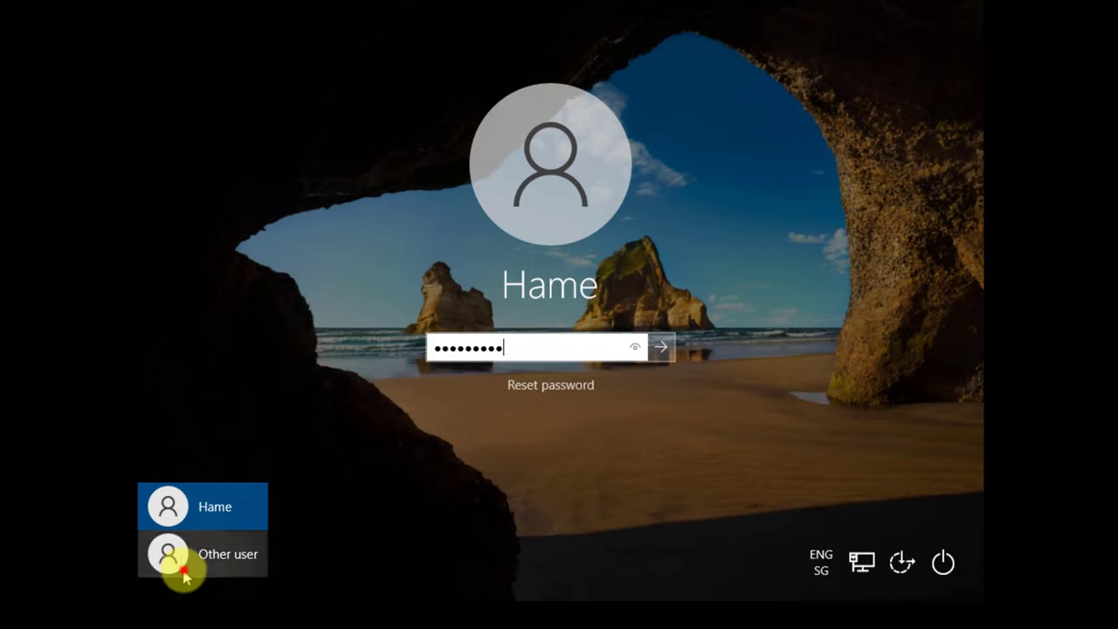
# - Sign in on the client as the domain test user through Other user
pyautogui.click(180, 559)
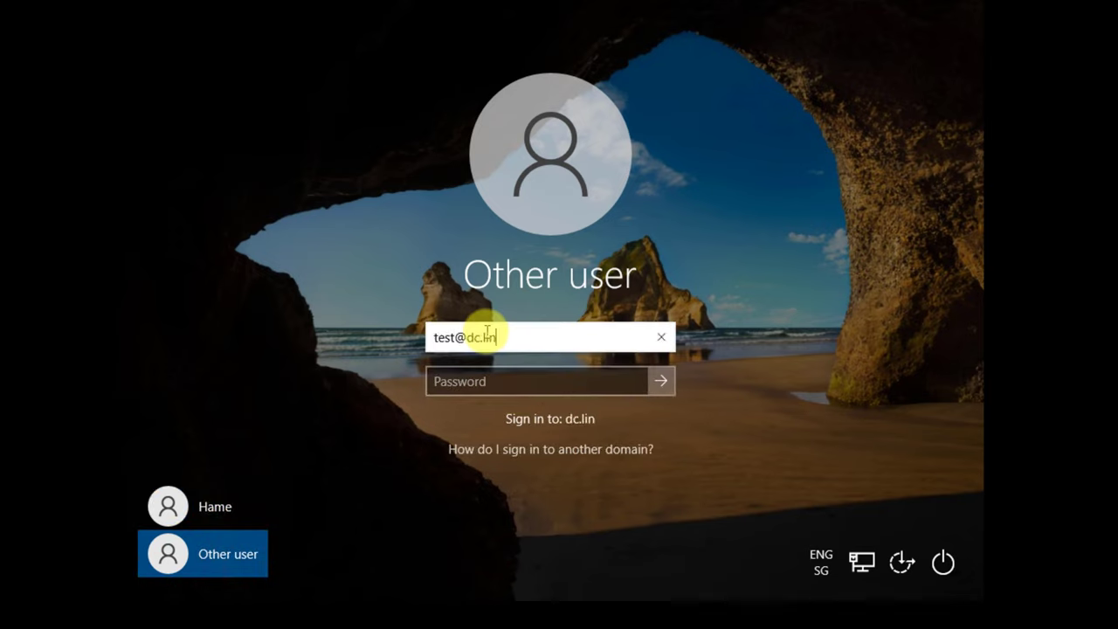
pyautogui.write('test@dc.linuxsyr.com')
pyautogui.press('Tab')
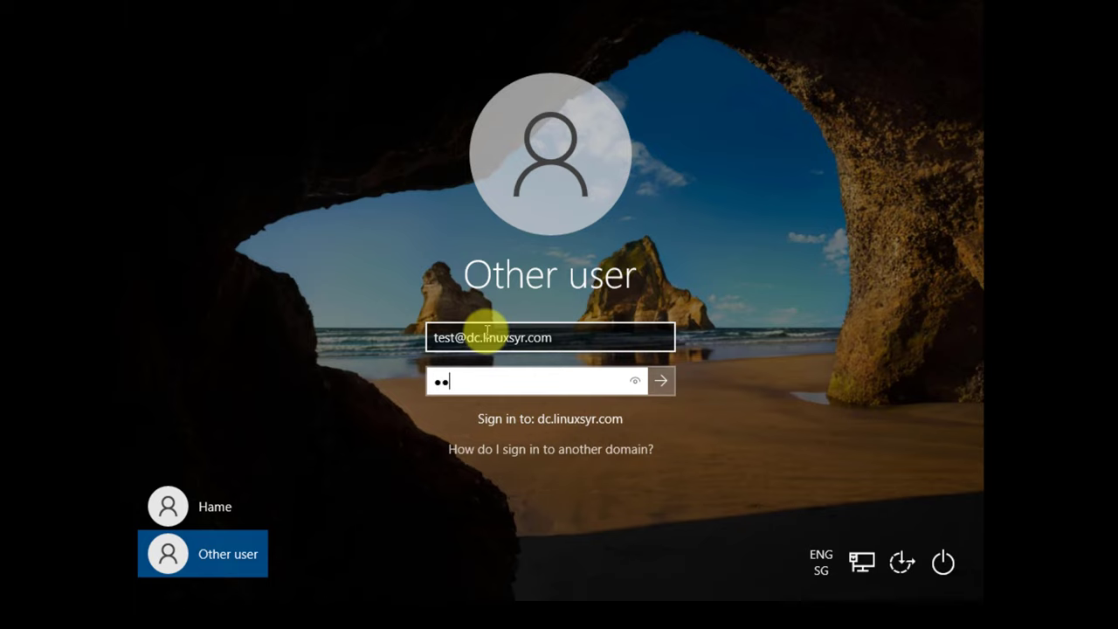
pyautogui.click(663, 381)
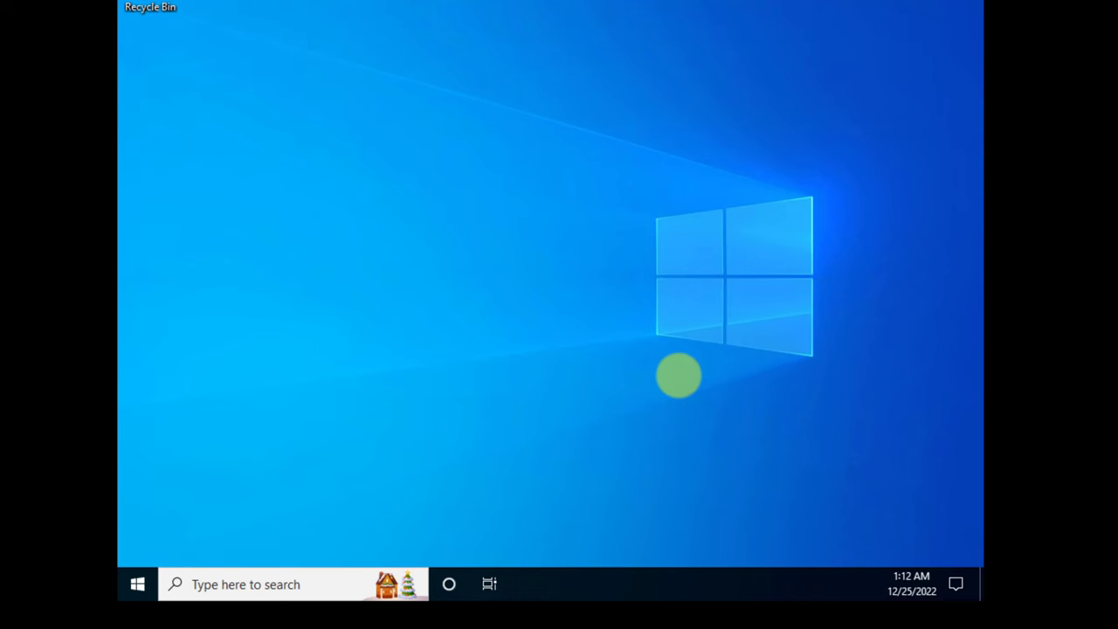
# - Open This PC's system properties from File Explorer to confirm the dc.linuxsyr.com domain membership
pyautogui.rightClick(442, 250)
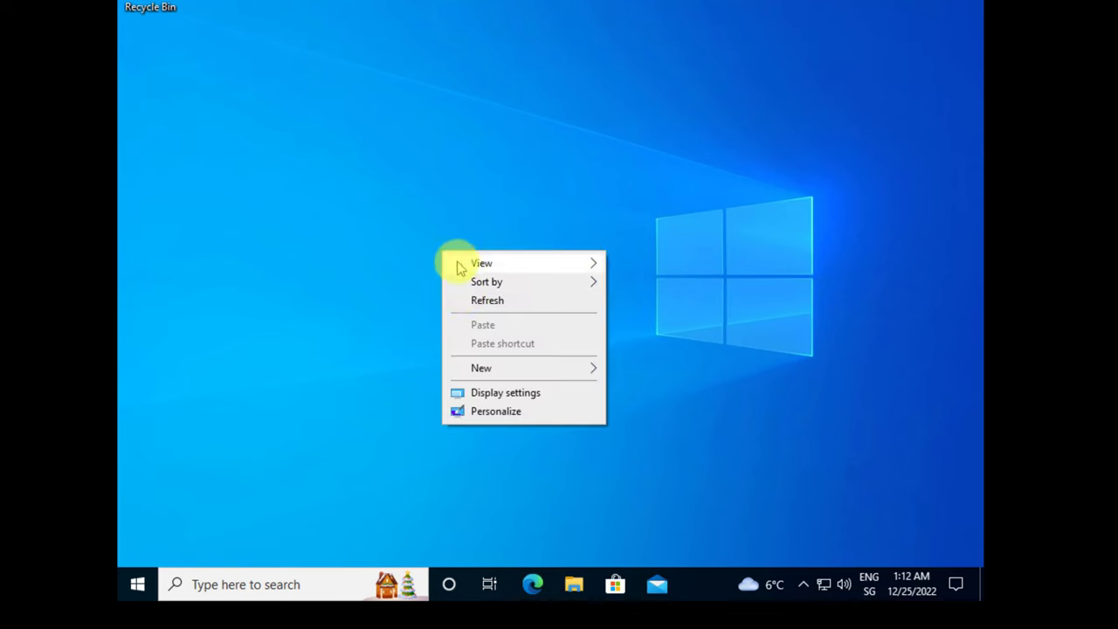
pyautogui.click(478, 299)
pyautogui.click(574, 580)
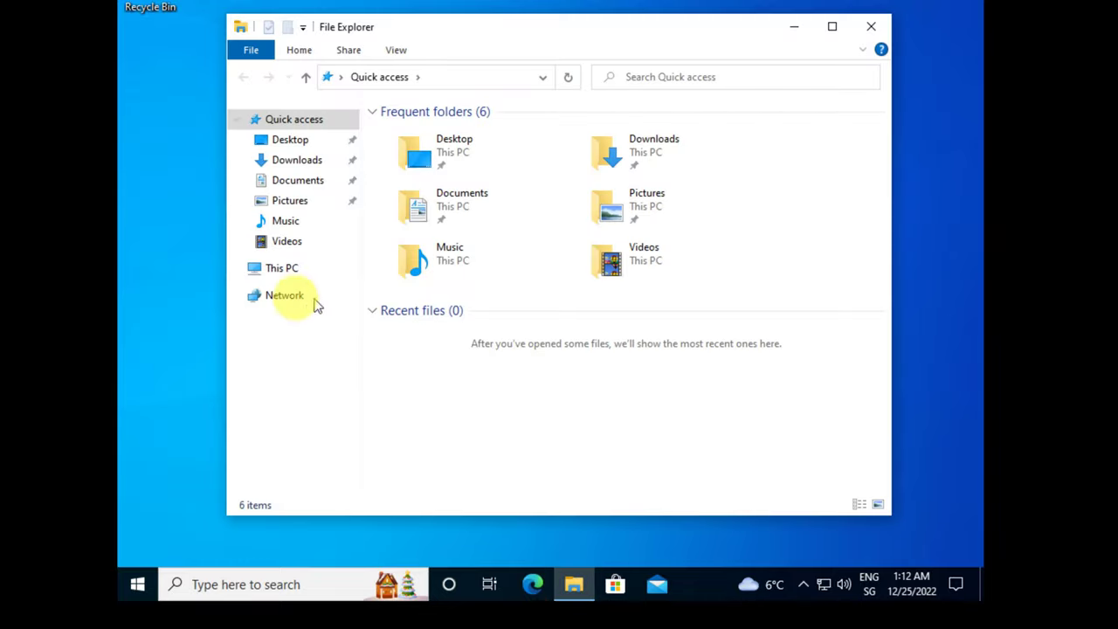
pyautogui.click(278, 268)
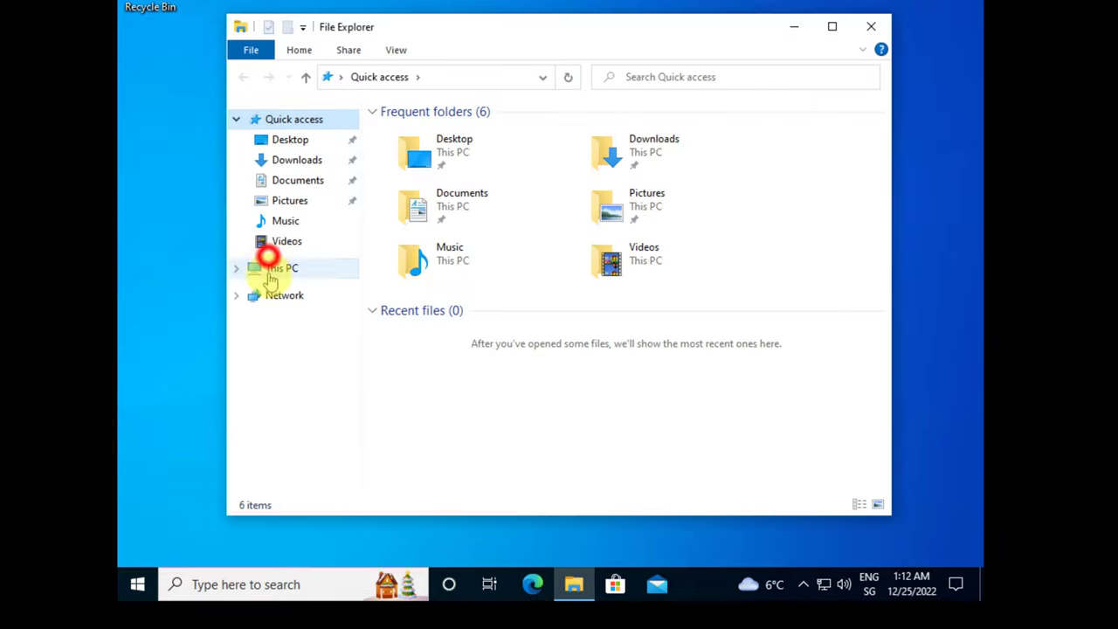
pyautogui.rightClick(300, 273)
pyautogui.click(353, 499)
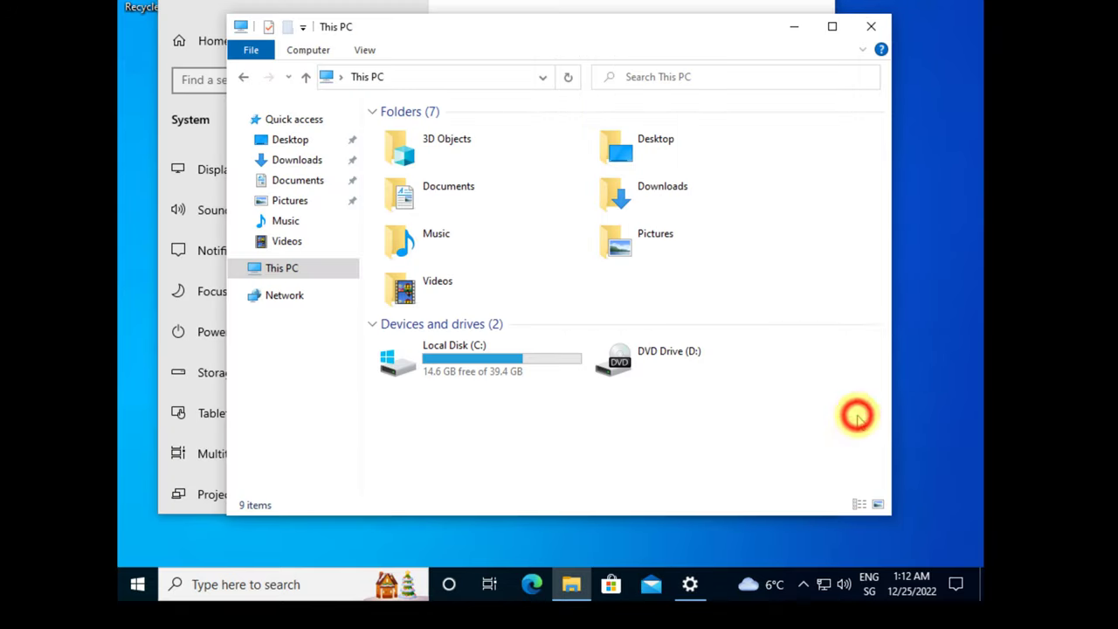
pyautogui.rightClick(858, 419)
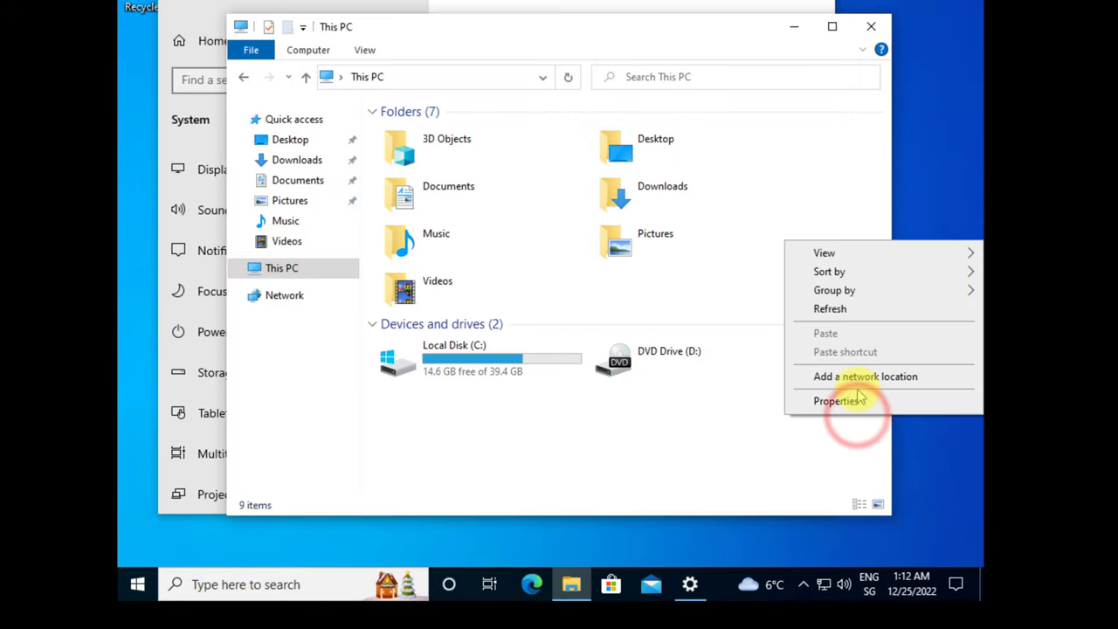
pyautogui.click(844, 400)
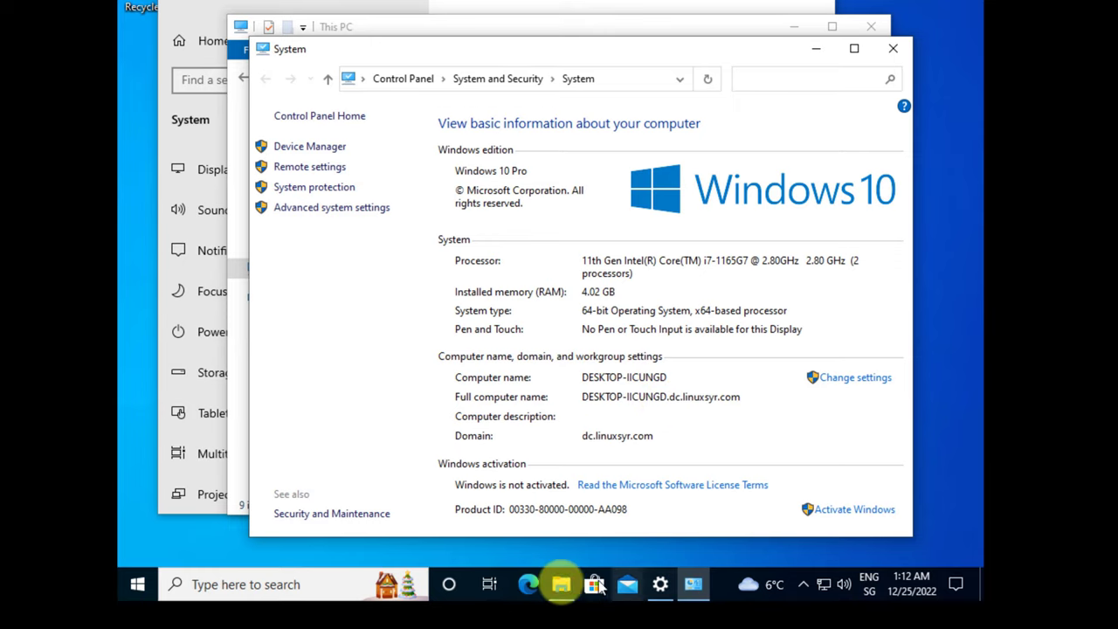
# - Launch Edge and finish its first-run setup without signing in or importing data
pyautogui.click(528, 584)
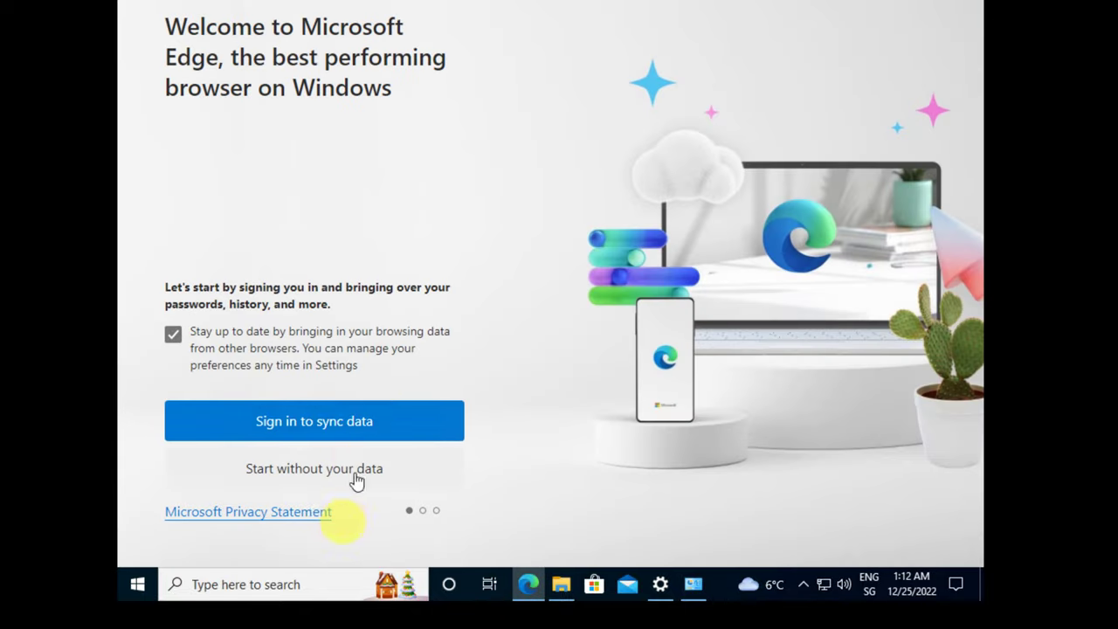
pyautogui.click(302, 454)
pyautogui.click(311, 481)
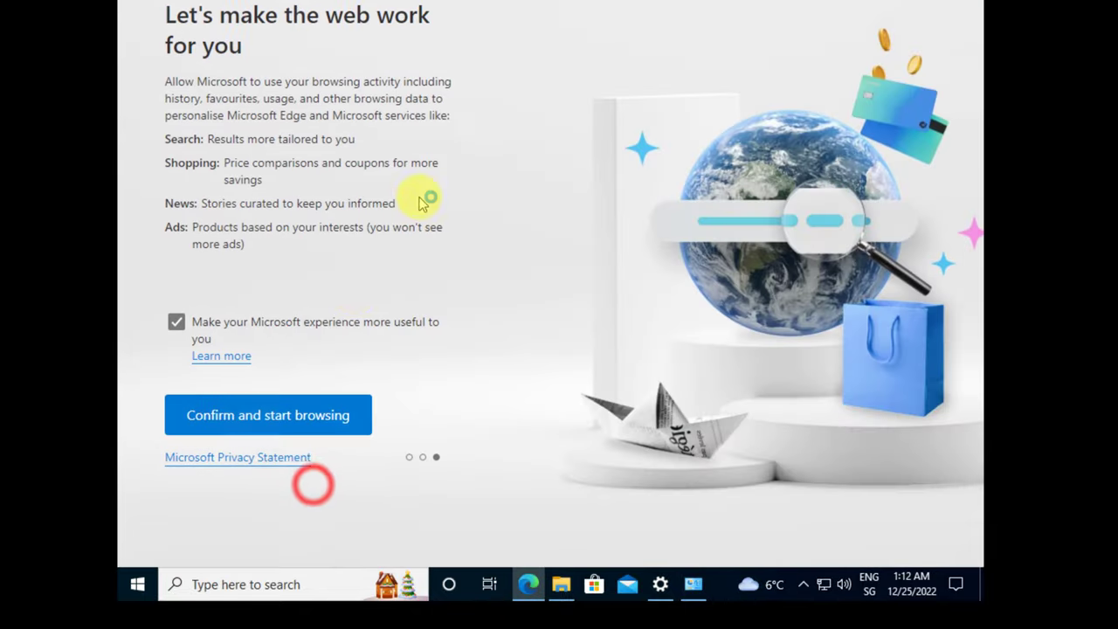
pyautogui.click(250, 425)
# - Search for 'gg' from Edge's address bar to test internet access
pyautogui.click(400, 4)
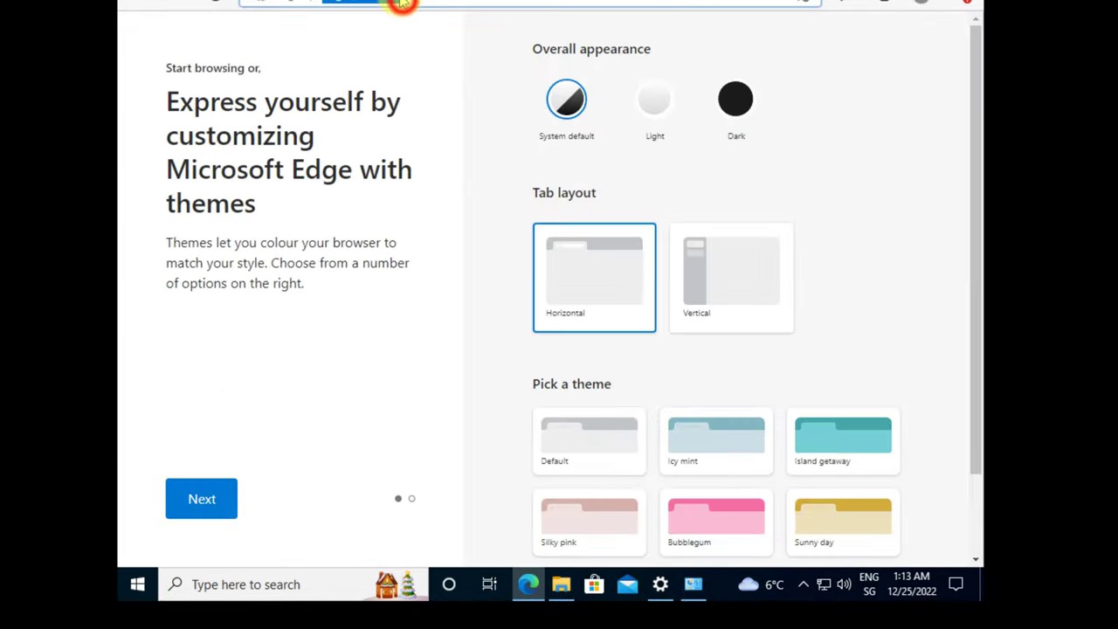
pyautogui.write('gg')
pyautogui.press('Return')
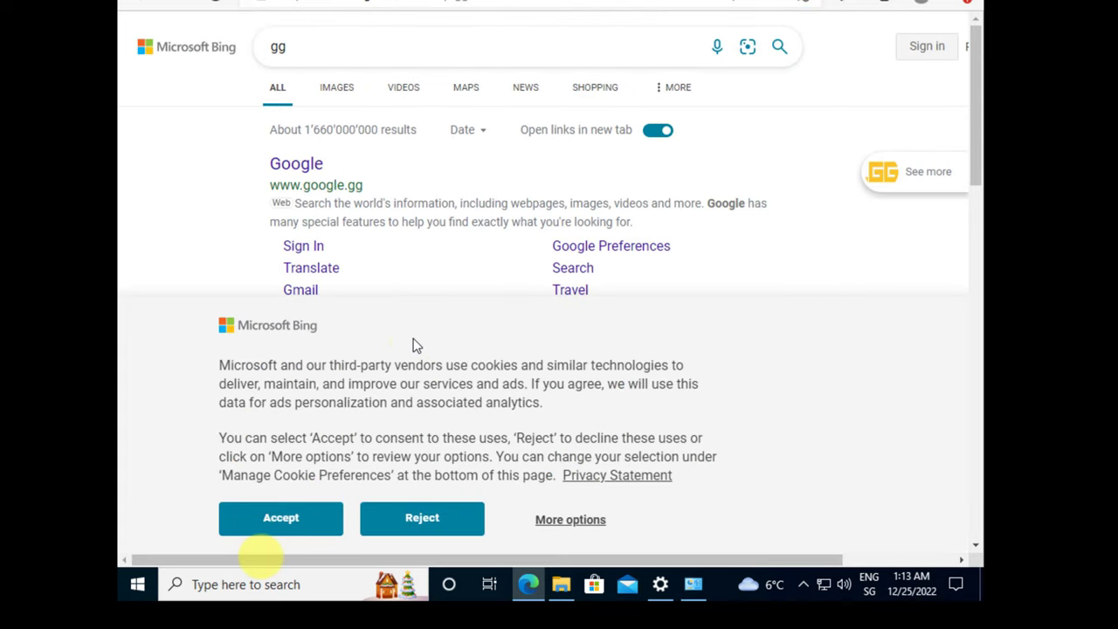
# - Run ipconfig in Command Prompt and copy the IPv4 address 192.168.192.87
pyautogui.click(199, 583)
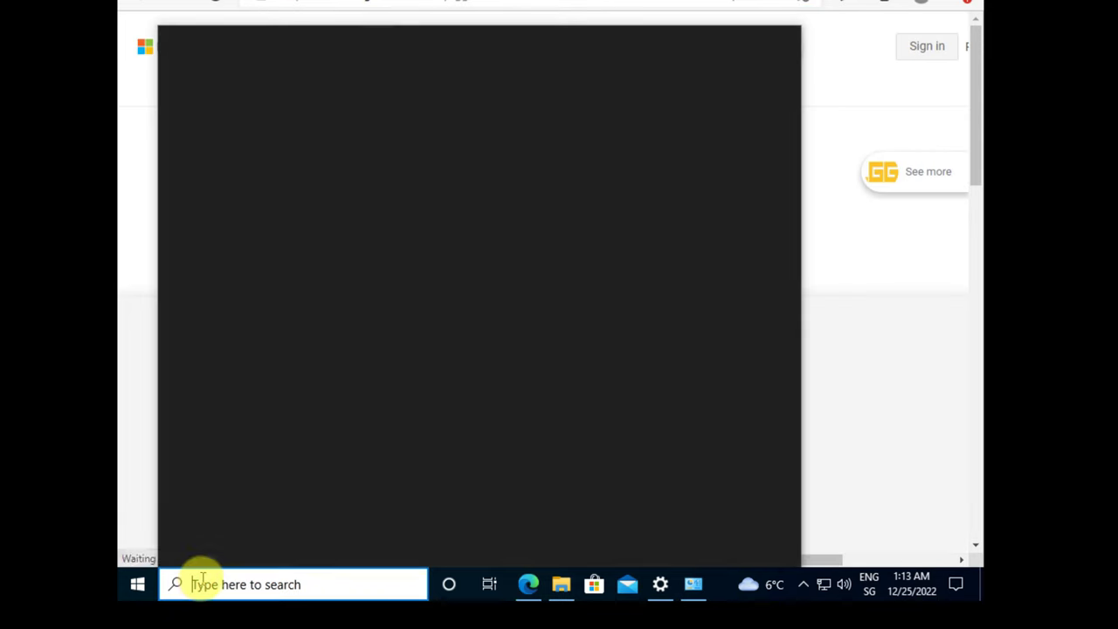
pyautogui.write('cmd')
pyautogui.press('Return')
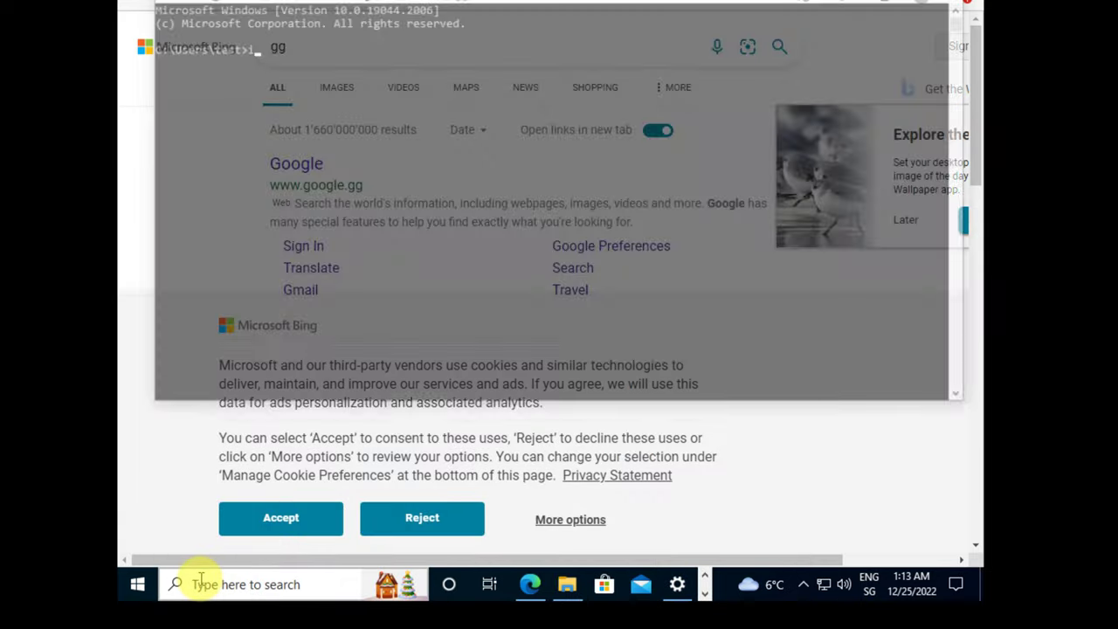
pyautogui.write('ipconfig')
pyautogui.press('Return')
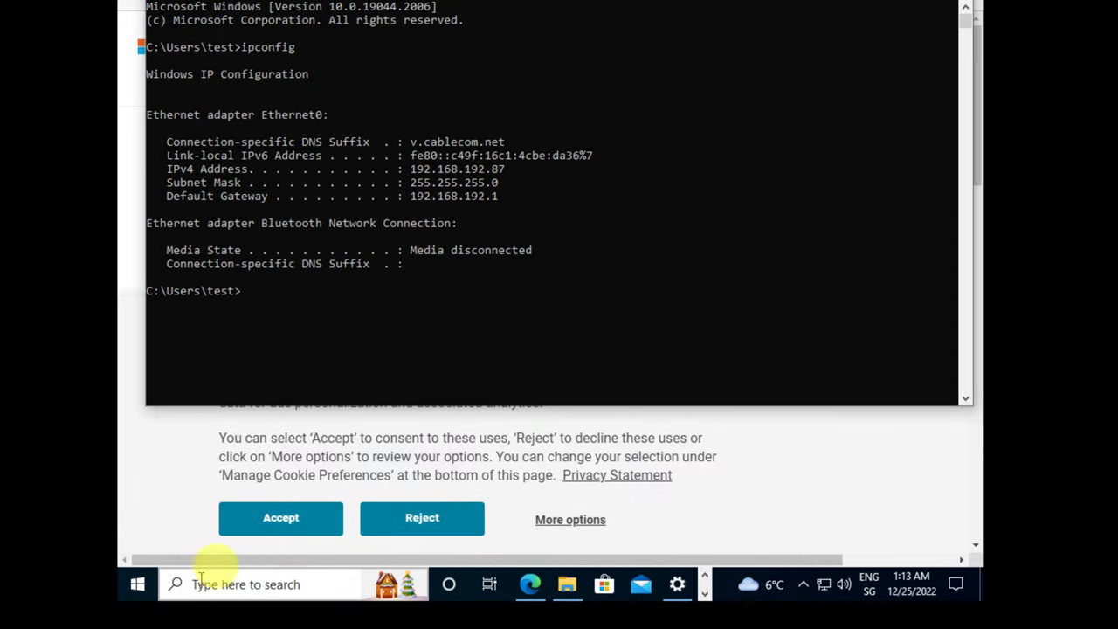
pyautogui.moveTo(511, 168); pyautogui.dragTo(416, 168)
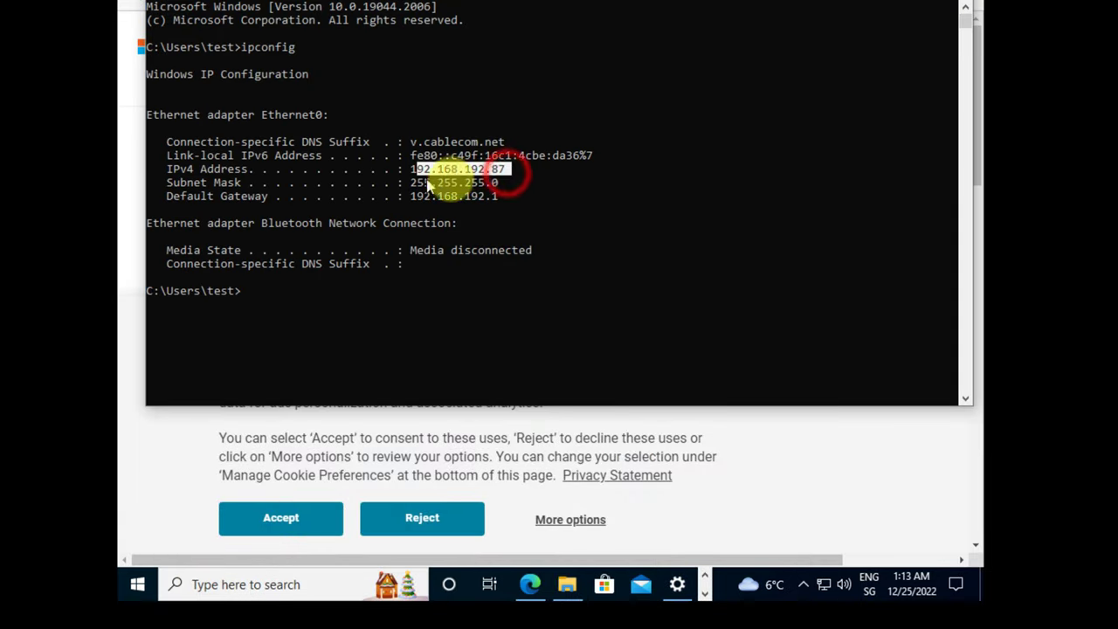
pyautogui.rightClick(567, 258)
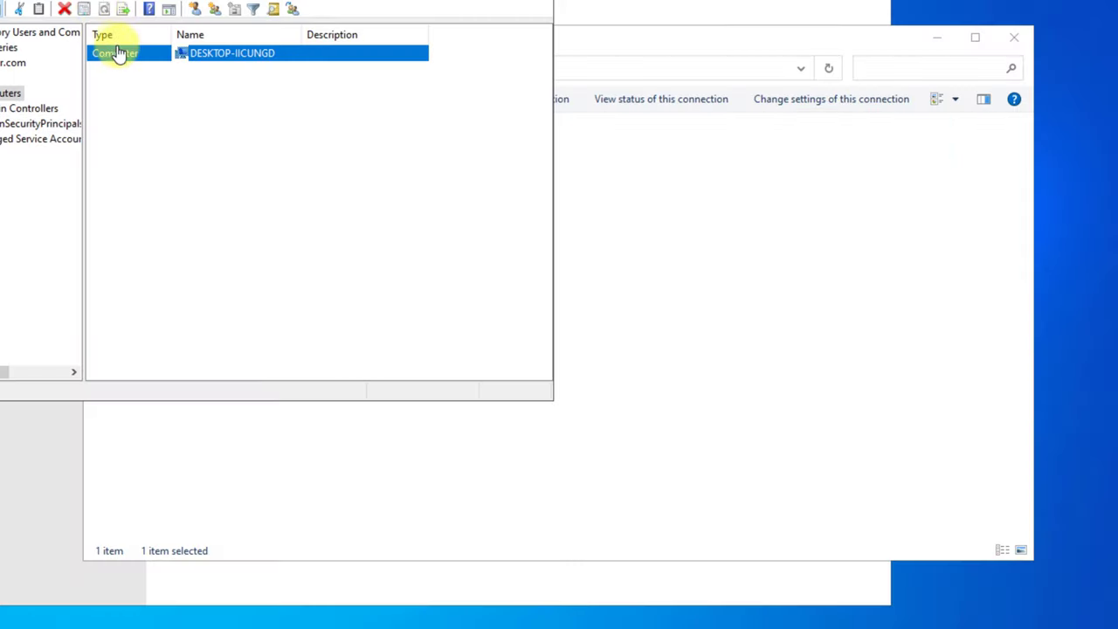
# - Open the DHCP console maximized with the dc.dc.linuxsyr.com server's IPv4 node expanded
pyautogui.press('super')
pyautogui.write('dhcp')
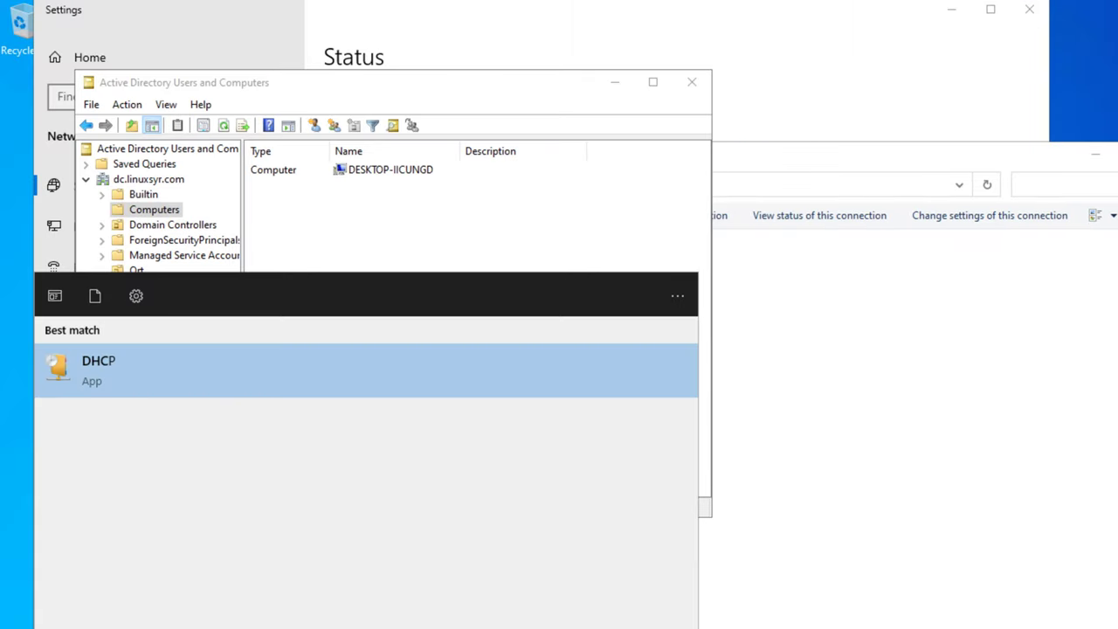
pyautogui.press('Return')
pyautogui.doubleClick(242, 152)
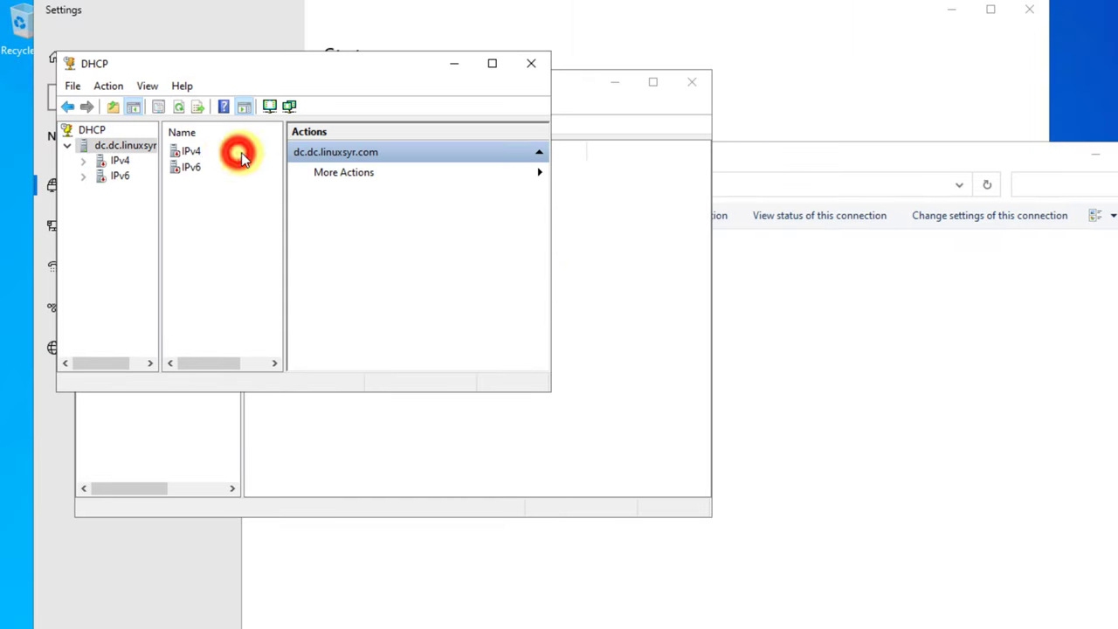
pyautogui.doubleClick(201, 156)
pyautogui.click(131, 176)
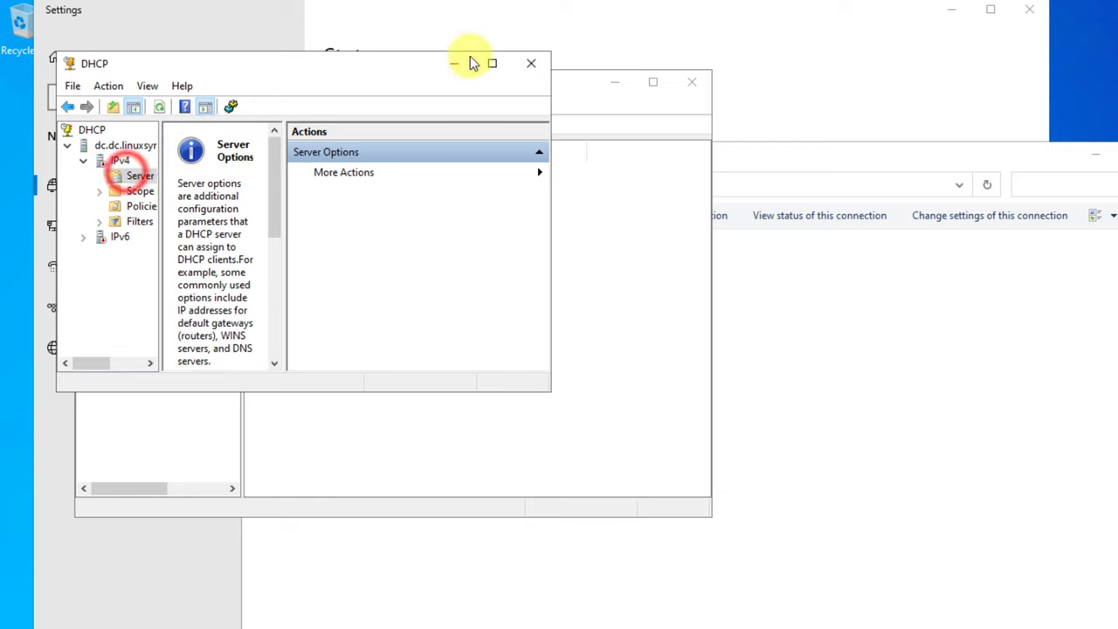
pyautogui.click(491, 67)
# - Review the scope's 192.168.192.100–150 address pool, then refresh the empty Address Leases list
pyautogui.doubleClick(75, 131)
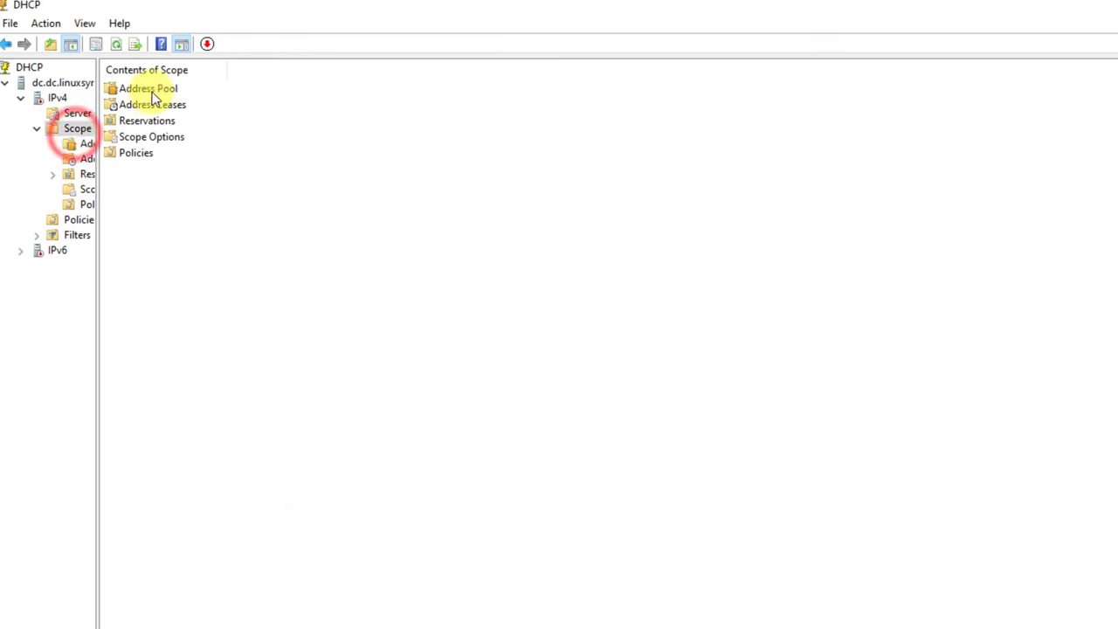
pyautogui.doubleClick(149, 87)
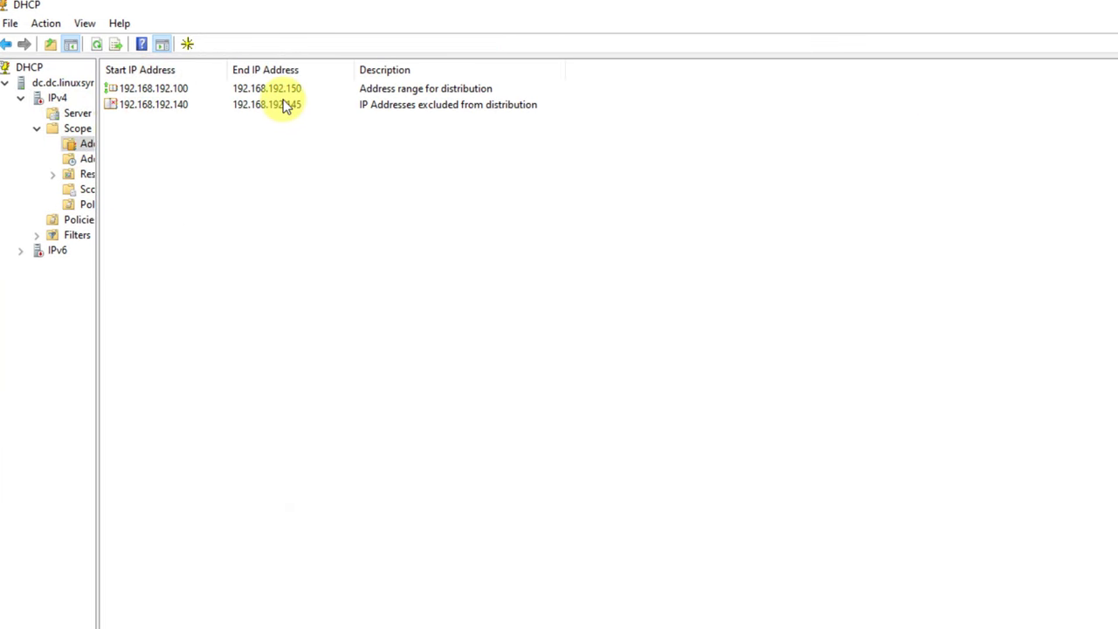
pyautogui.click(237, 88)
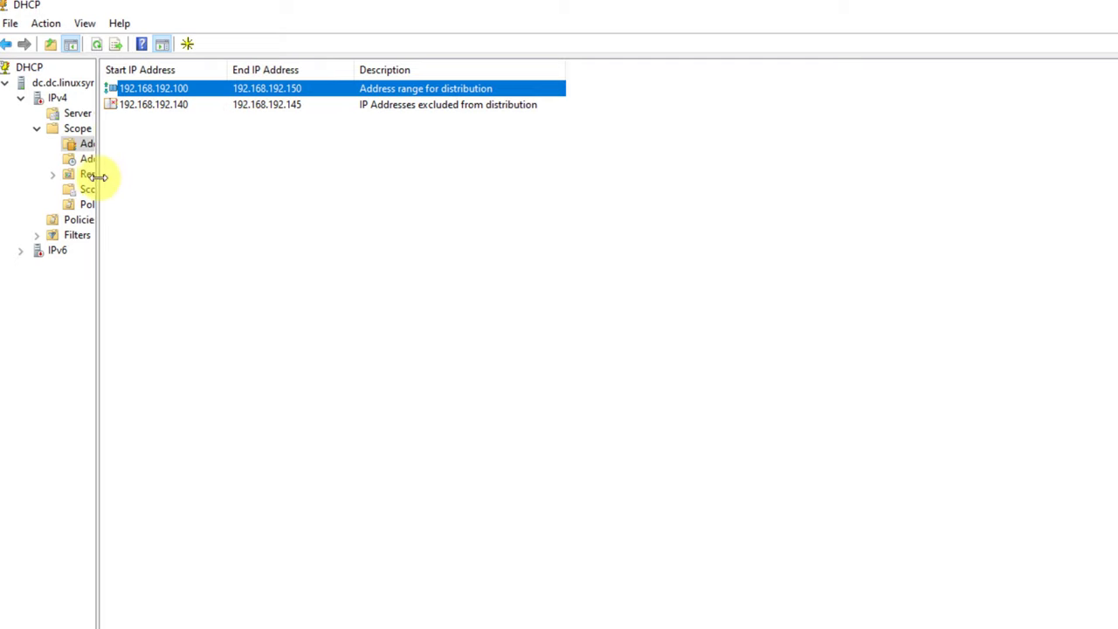
pyautogui.moveTo(98, 178); pyautogui.dragTo(289, 169)
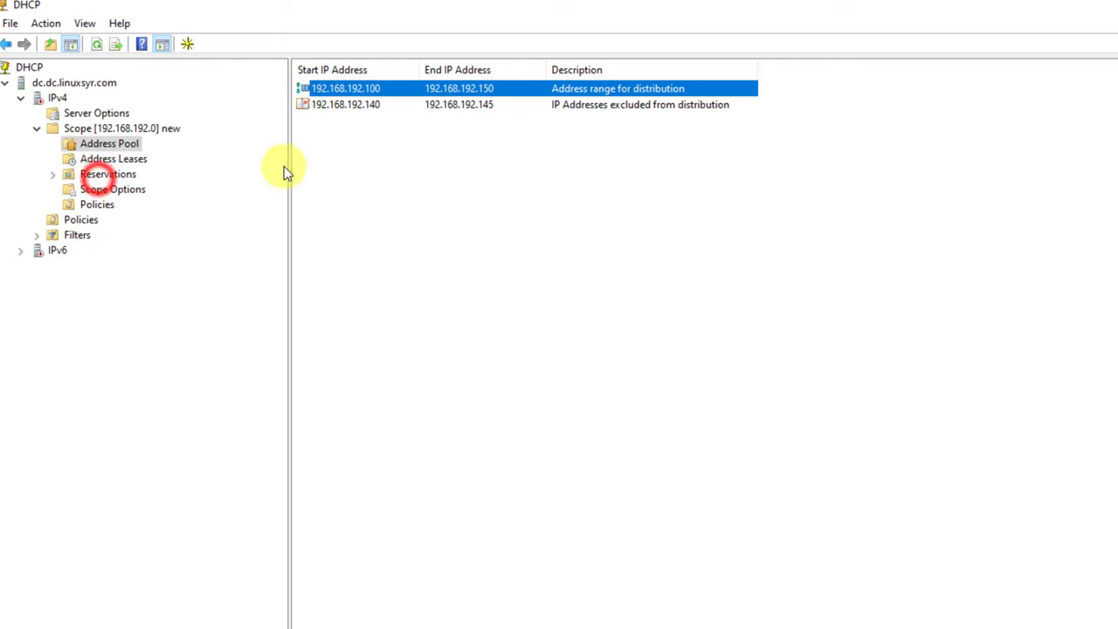
pyautogui.click(305, 90)
pyautogui.click(112, 161)
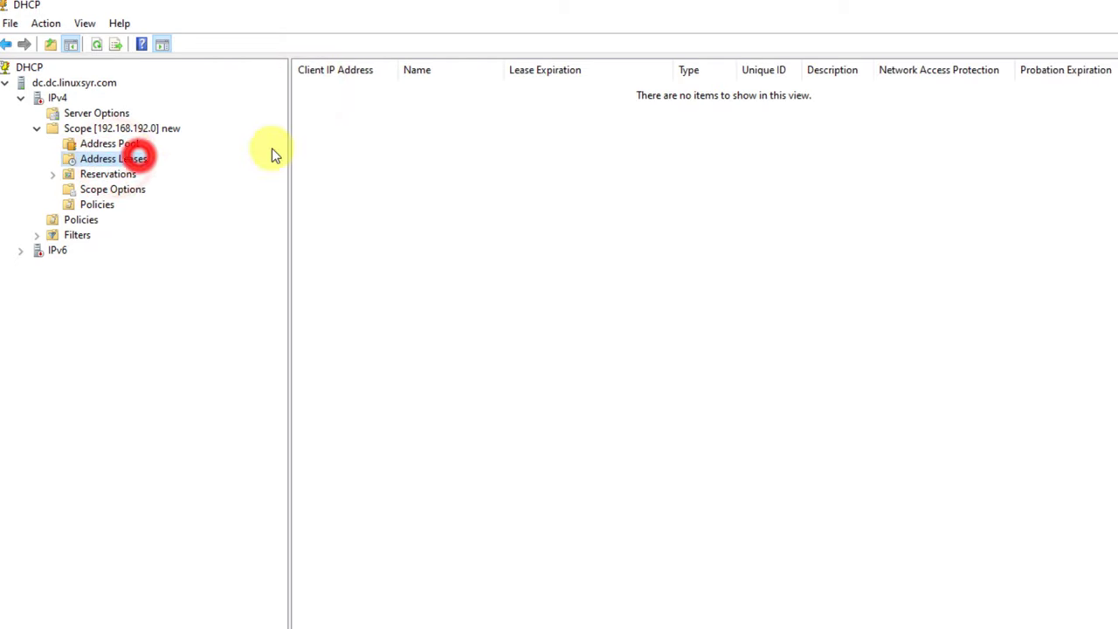
pyautogui.rightClick(411, 153)
pyautogui.click(451, 166)
# - Authorize the dc.dc.linuxsyr.com DHCP server from its right-click menu
pyautogui.click(346, 278)
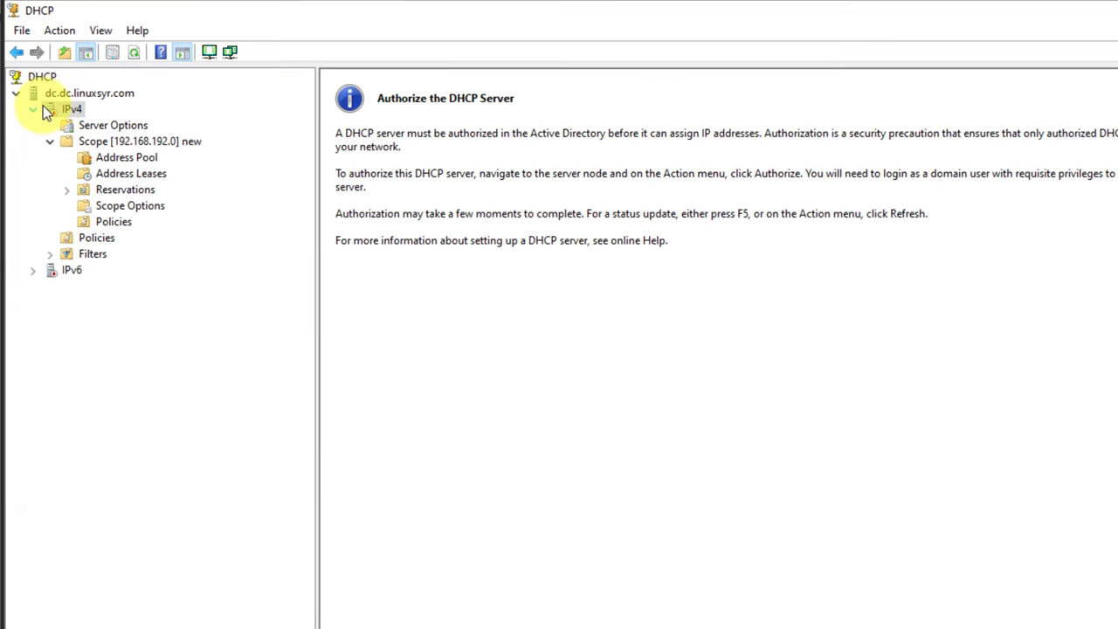
pyautogui.rightClick(62, 110)
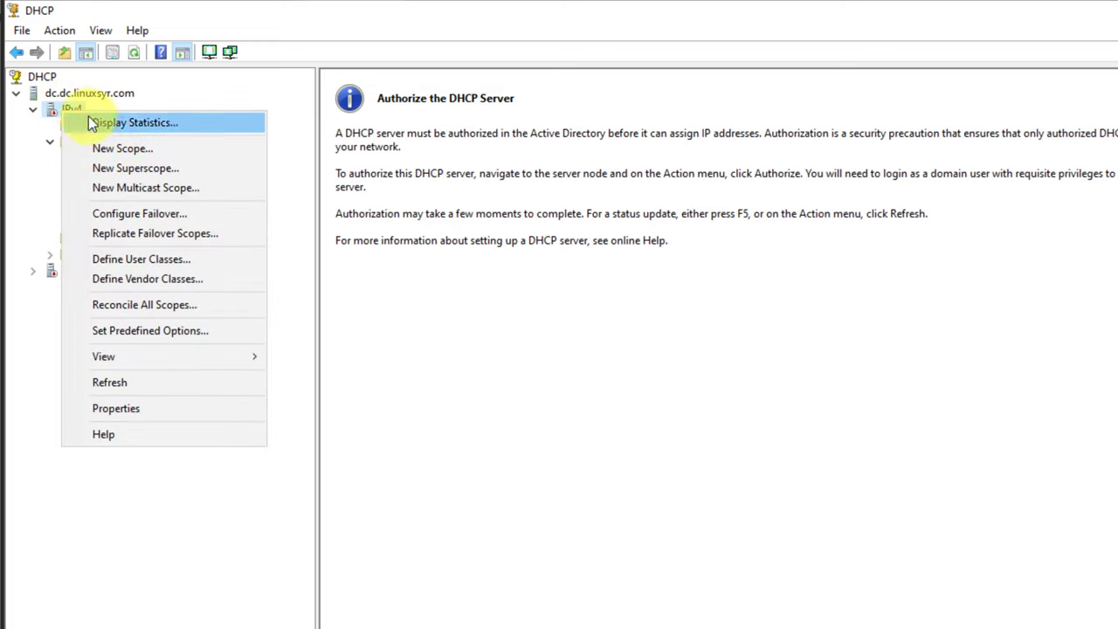
pyautogui.click(66, 94)
pyautogui.rightClick(64, 96)
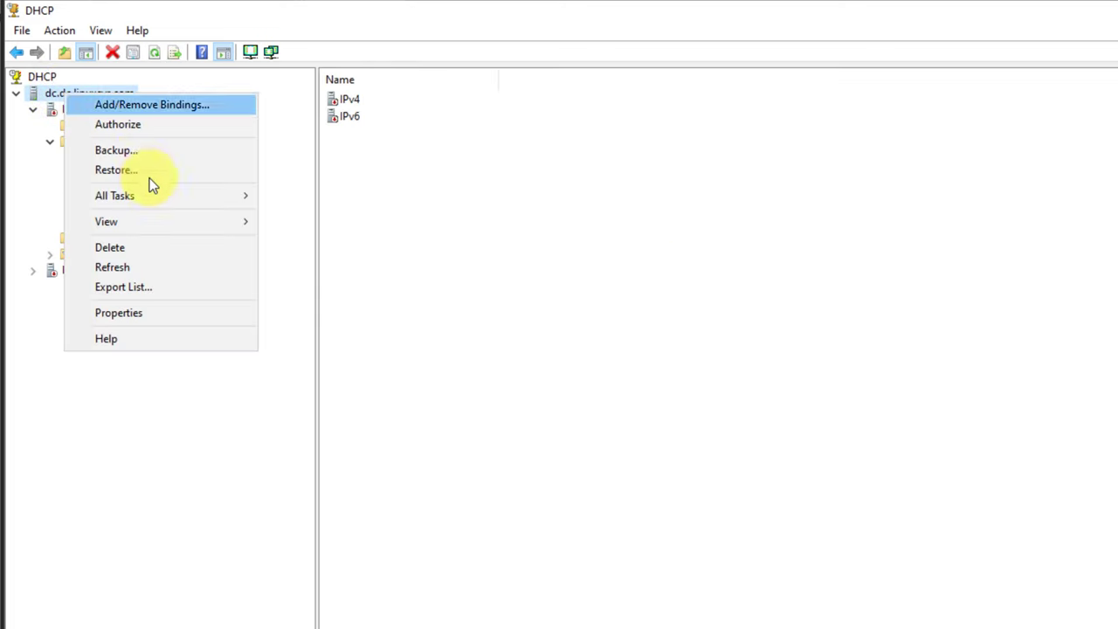
pyautogui.click(112, 124)
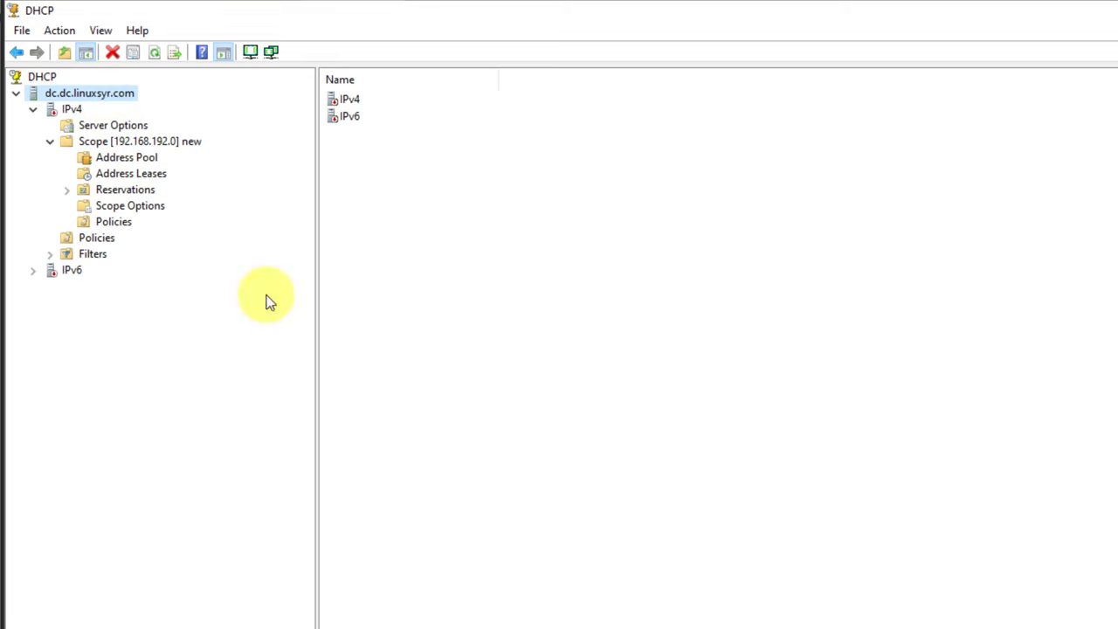
pyautogui.click(389, 624)
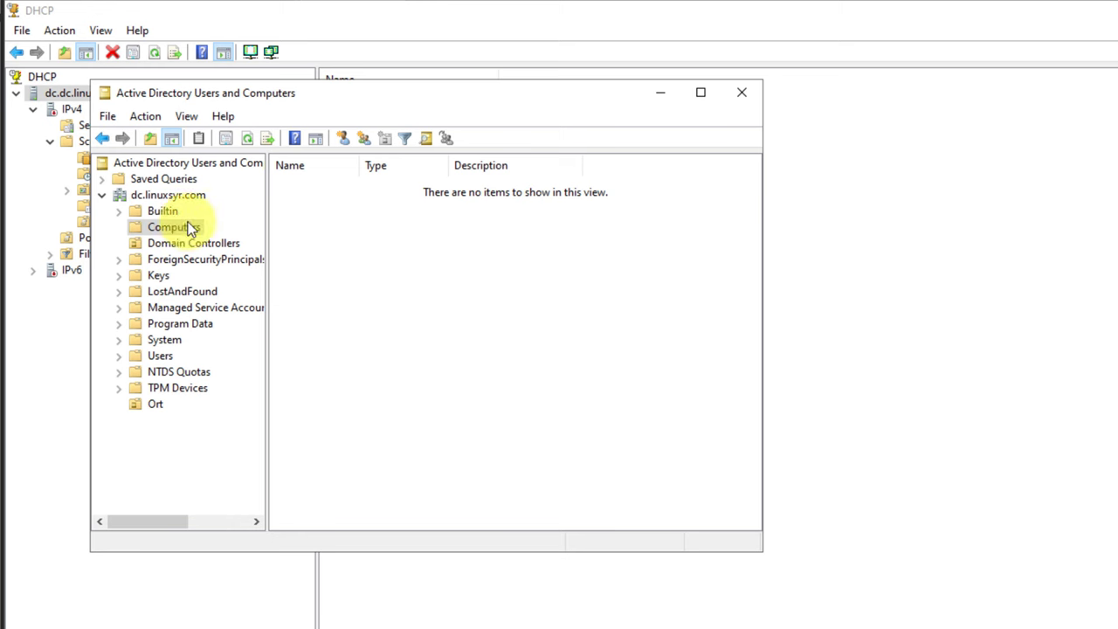
pyautogui.click(159, 197)
pyautogui.rightClick(157, 200)
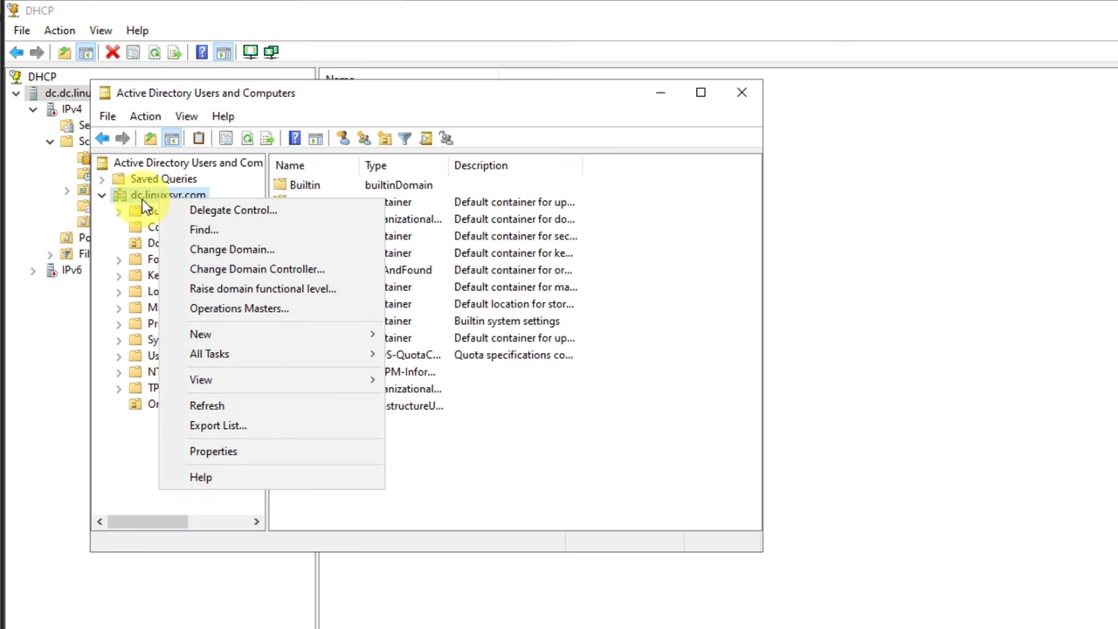
pyautogui.moveTo(293, 365)
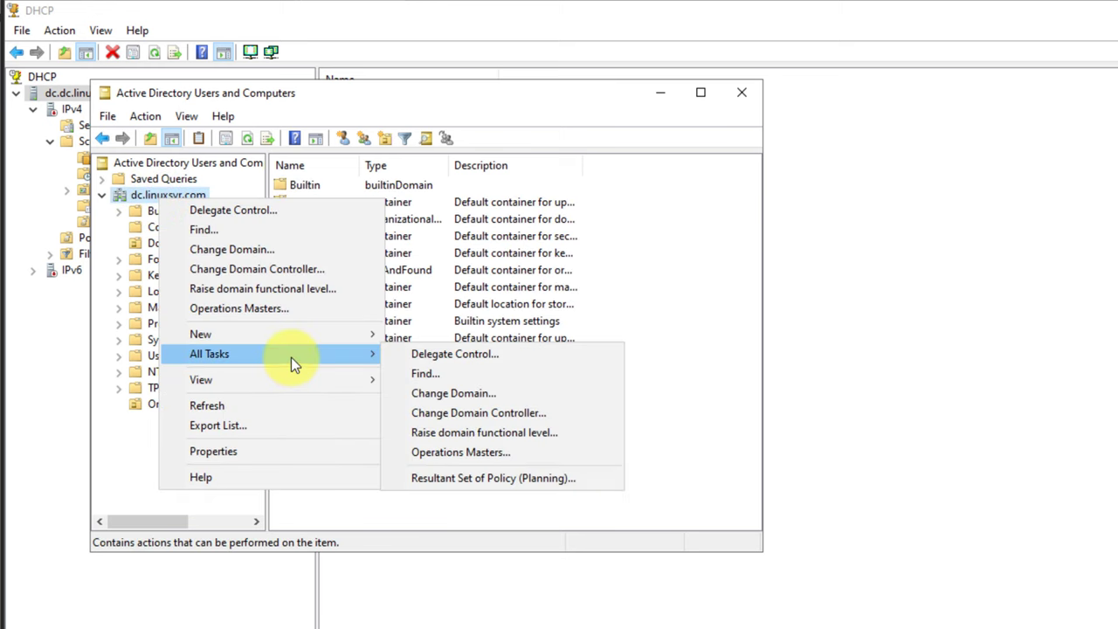
pyautogui.click(229, 451)
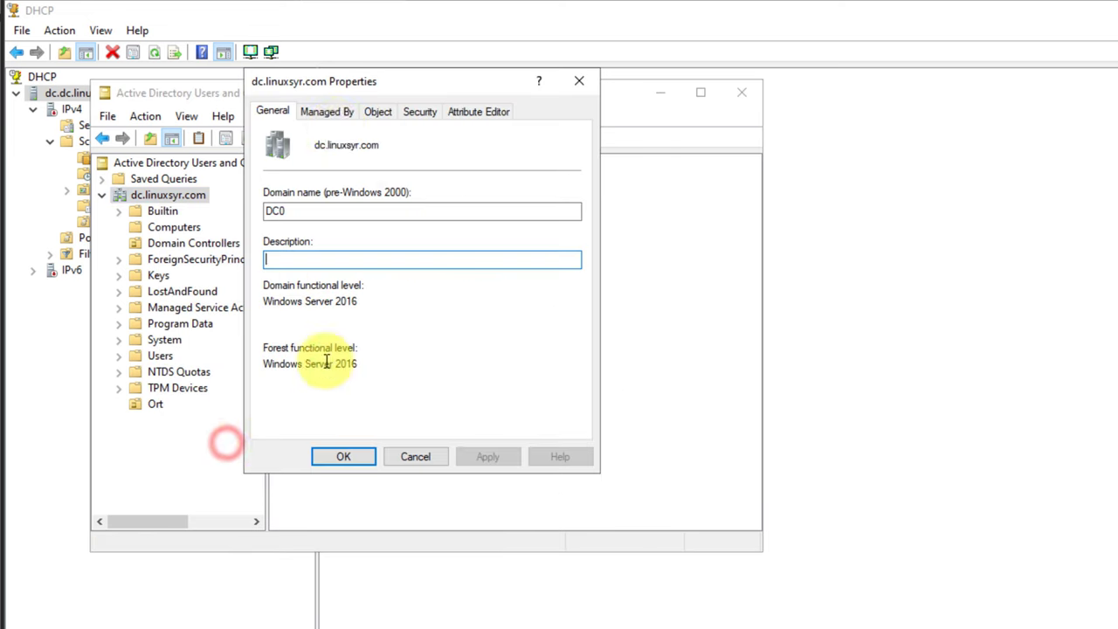
pyautogui.click(582, 77)
pyautogui.click(741, 92)
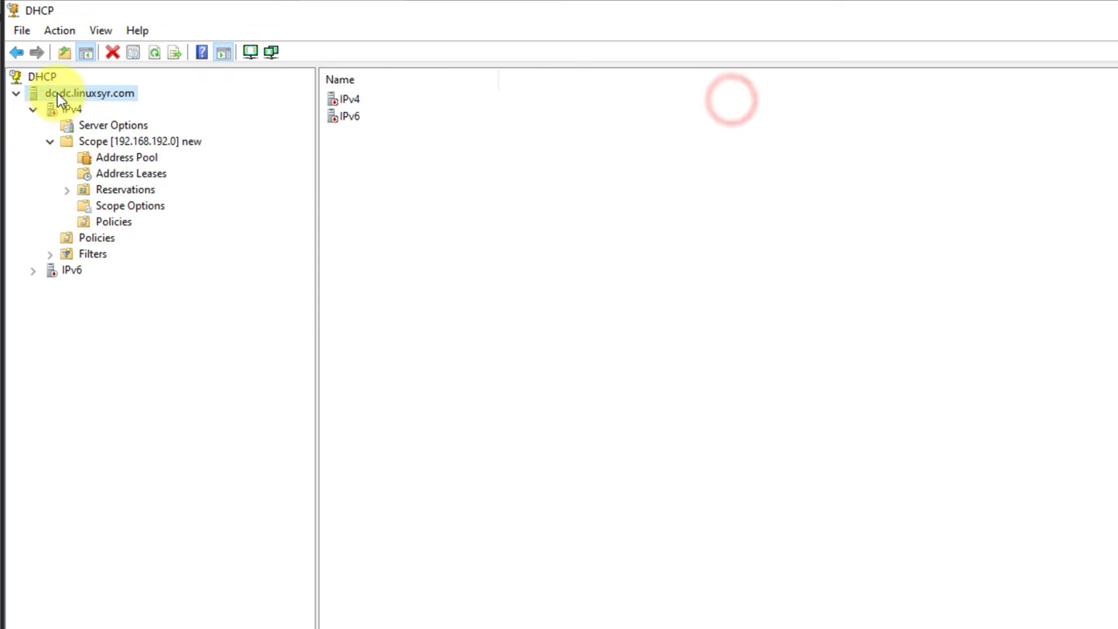
# - Refresh the DHCP server, then view the active scope's address pool and empty Address Leases
pyautogui.rightClick(382, 185)
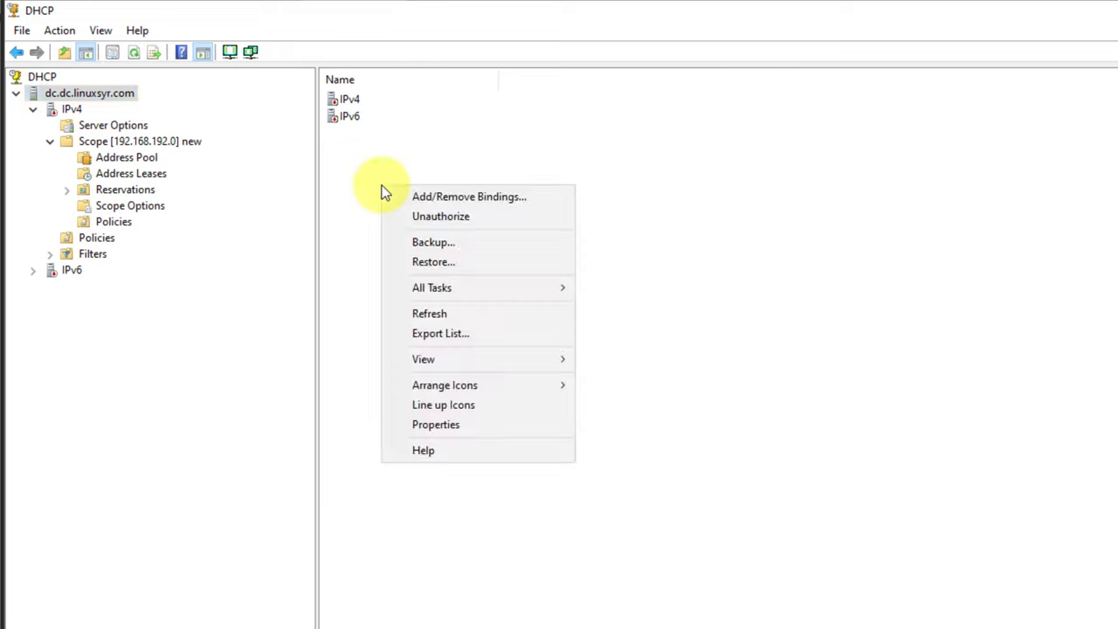
pyautogui.click(459, 312)
pyautogui.click(73, 109)
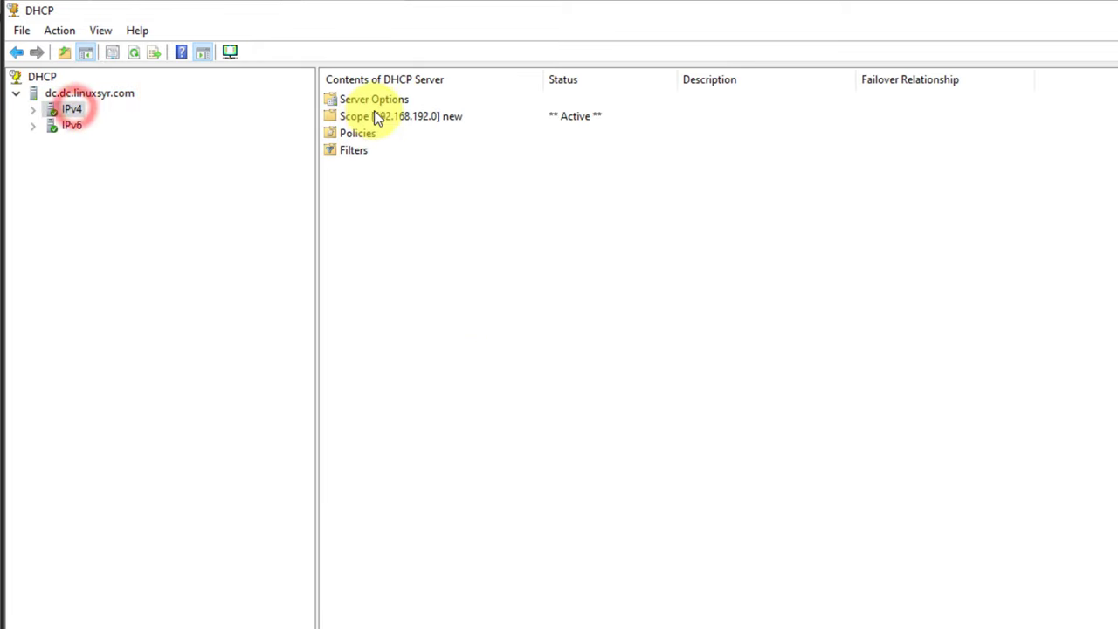
pyautogui.doubleClick(370, 115)
pyautogui.doubleClick(358, 100)
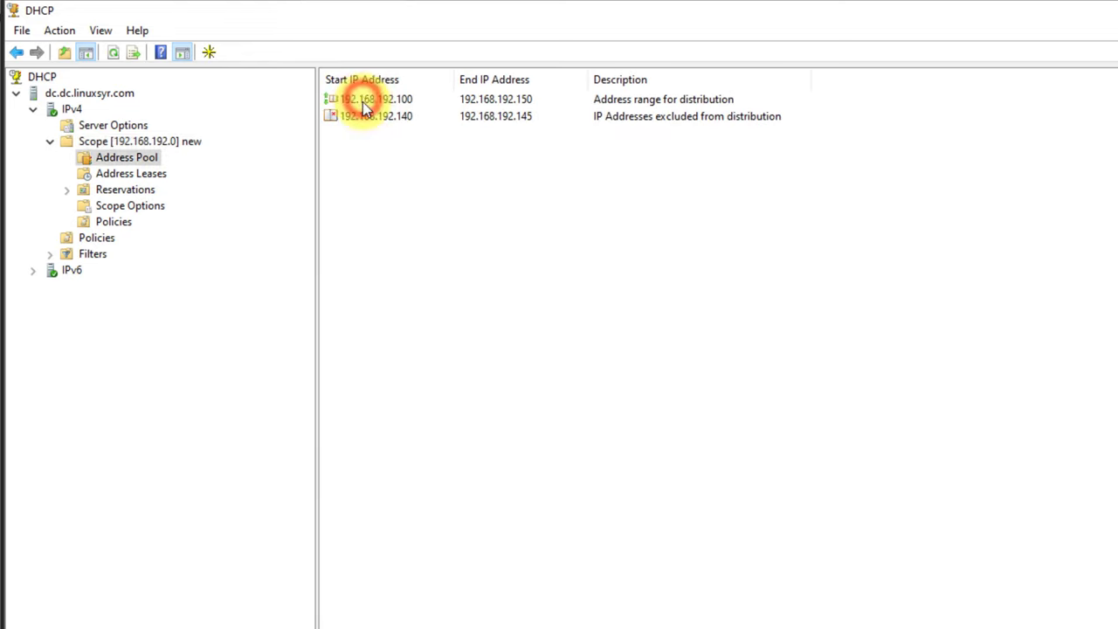
pyautogui.click(102, 173)
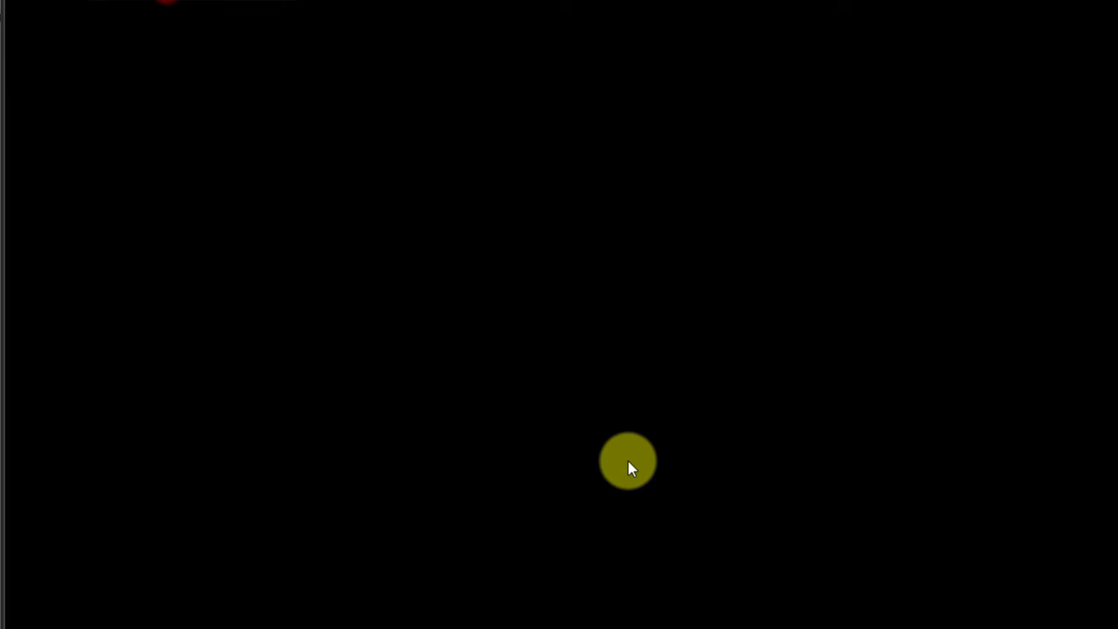
pyautogui.click(628, 462)
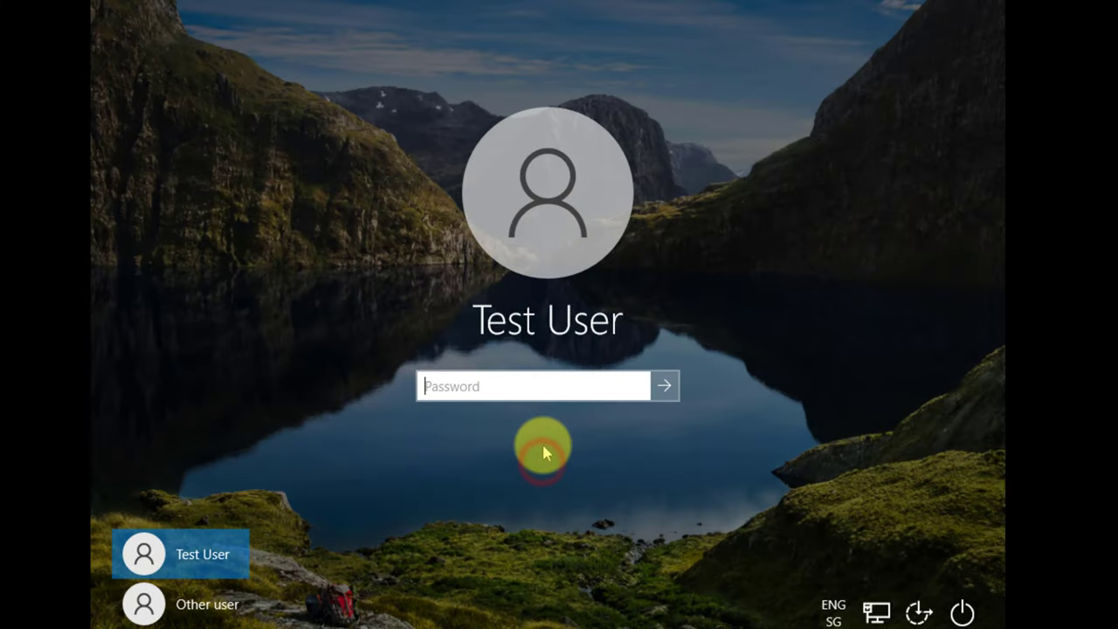
# - Sign in with the test user's password and open the Ethernet0 connection's status and properties
pyautogui.write('•••••••••')
pyautogui.press('Return')
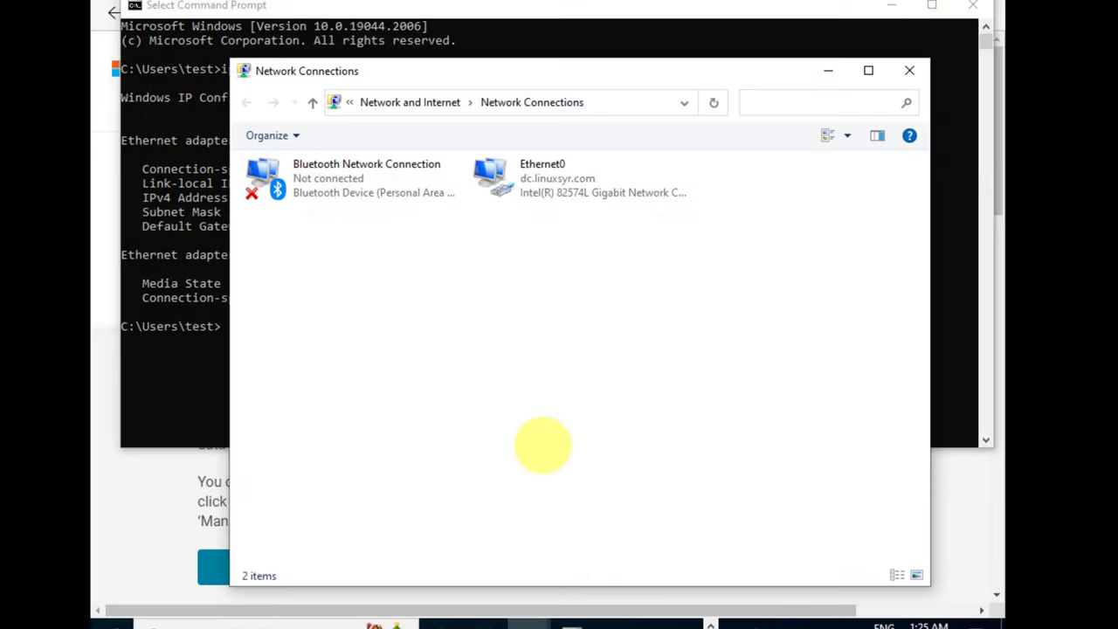
pyautogui.doubleClick(560, 163)
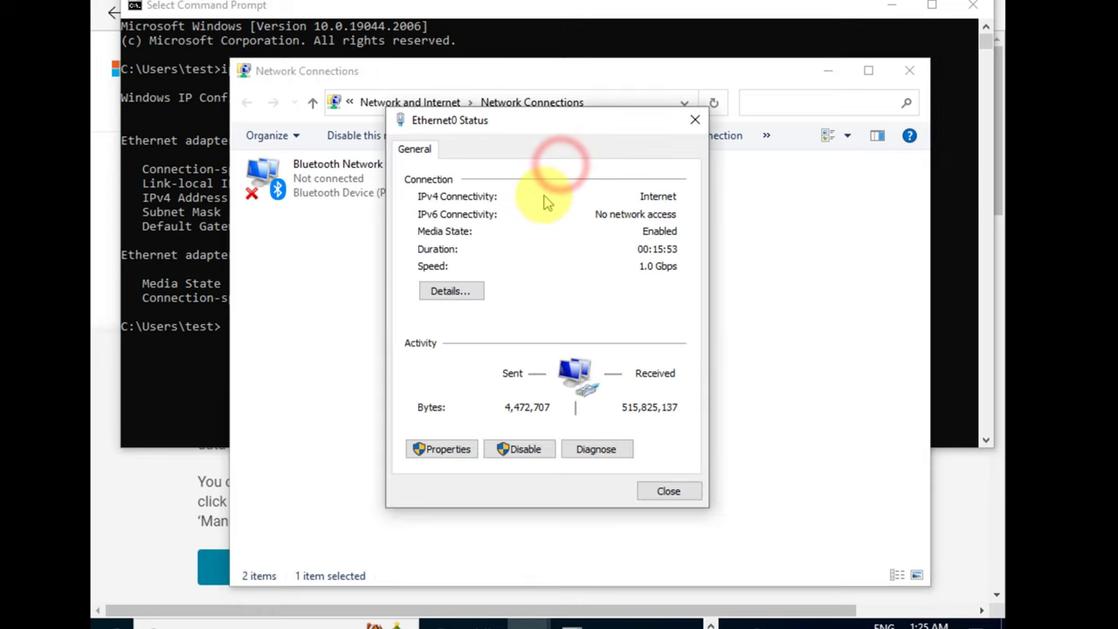
pyautogui.click(441, 449)
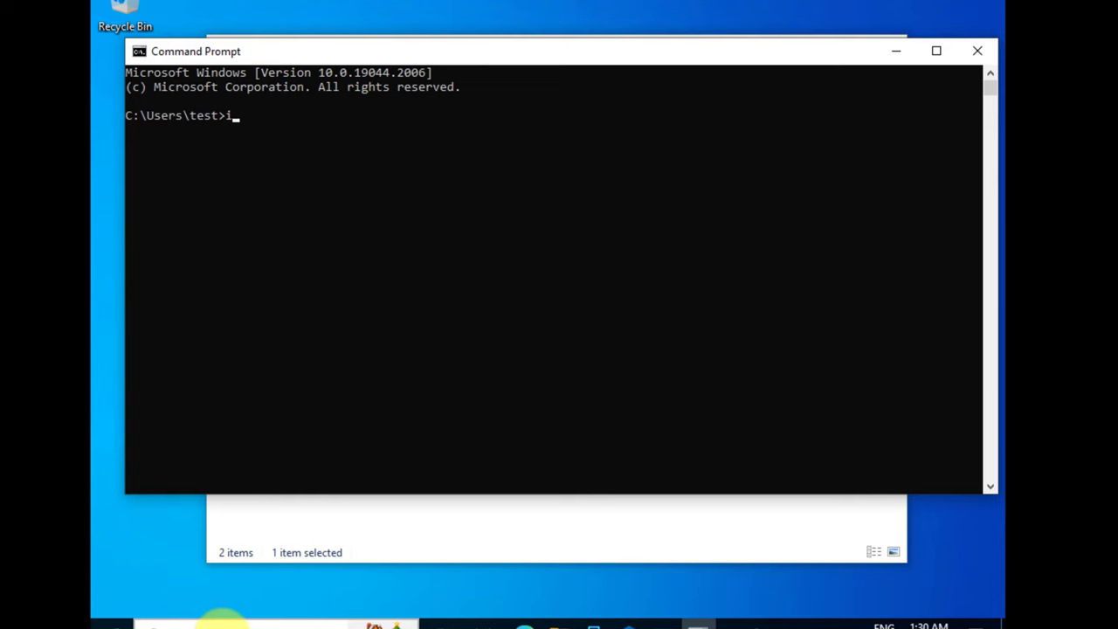
# - Run ipconfig and ipconfig /all to view the client's IP configuration
pyautogui.write('g')
pyautogui.press('Return')
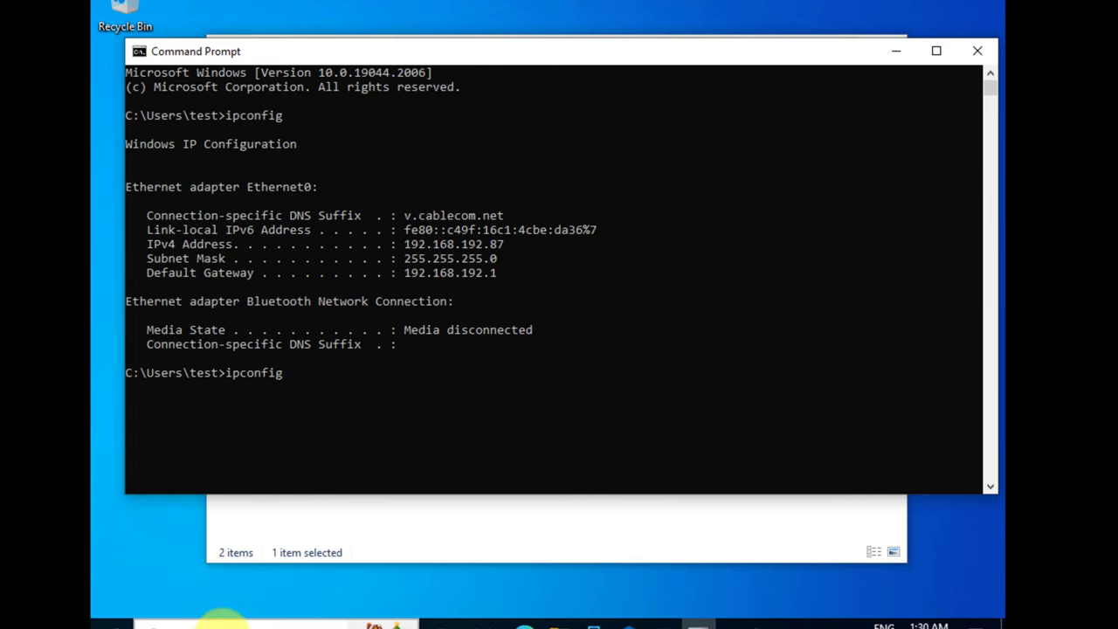
pyautogui.press('Return')
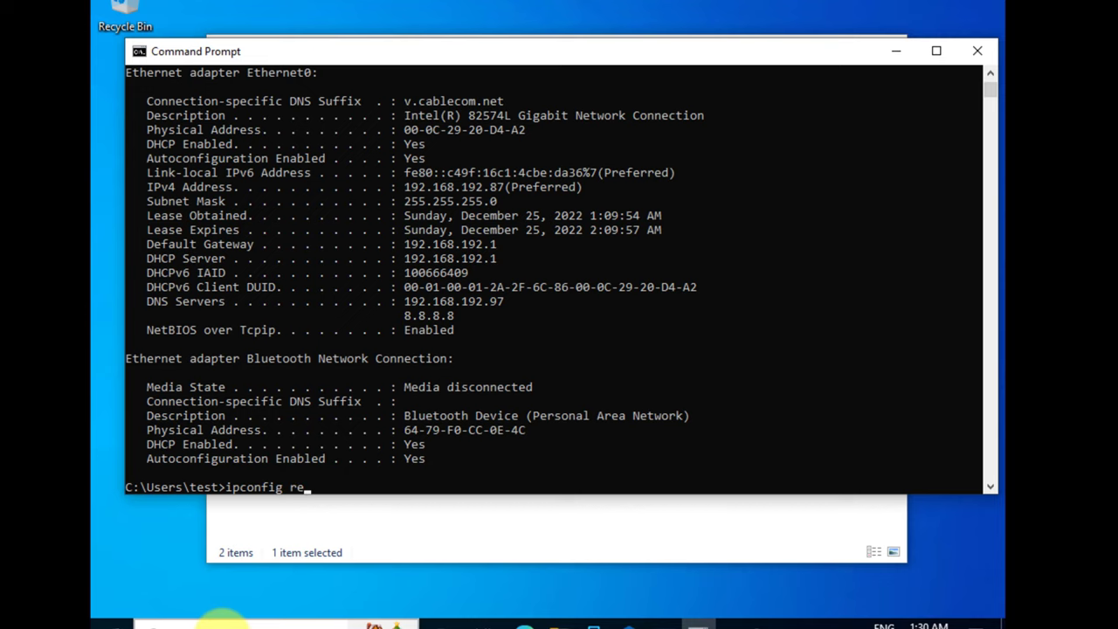
# - Release and renew the client's DHCP lease with ipconfig /release and ipconfig /renew
pyautogui.press('Return')
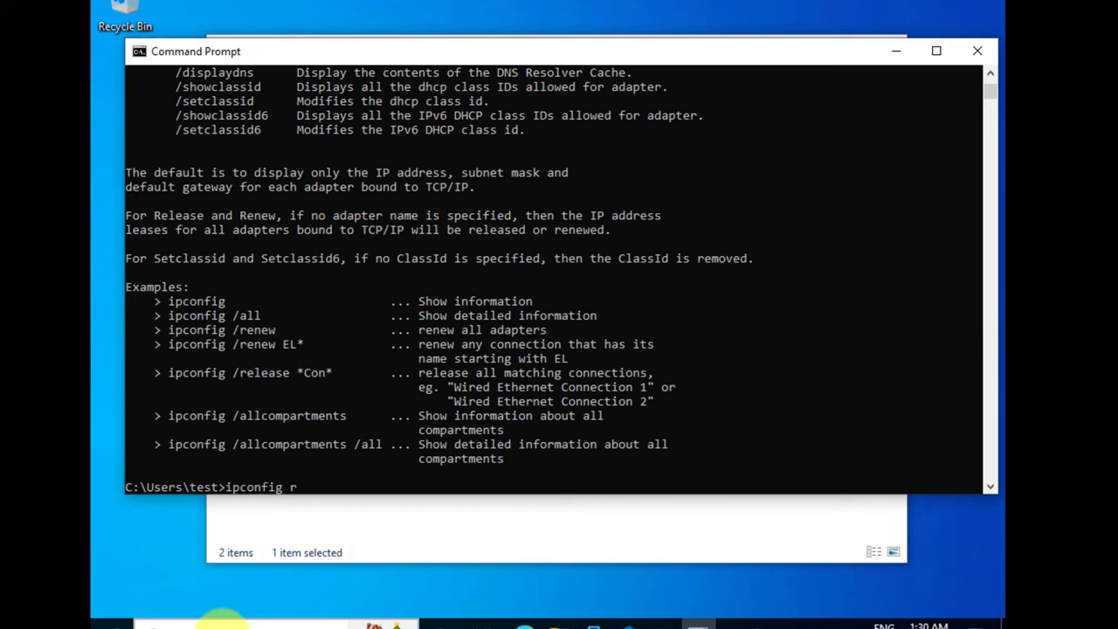
pyautogui.write('ipconfig /release')
pyautogui.press('Return')
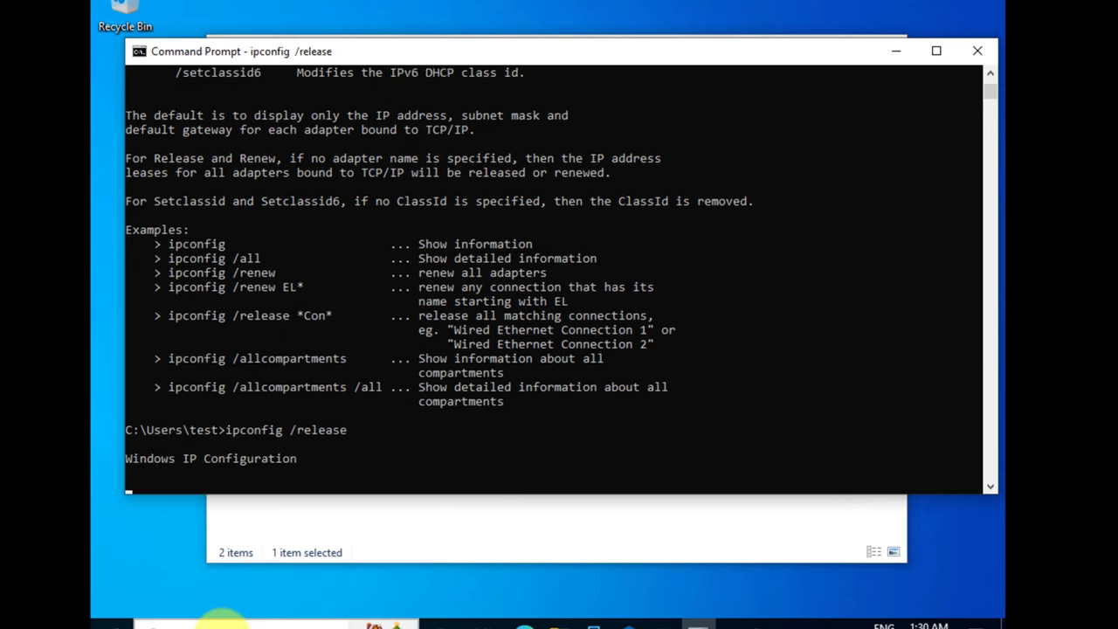
pyautogui.press('Up')
pyautogui.press('Return')
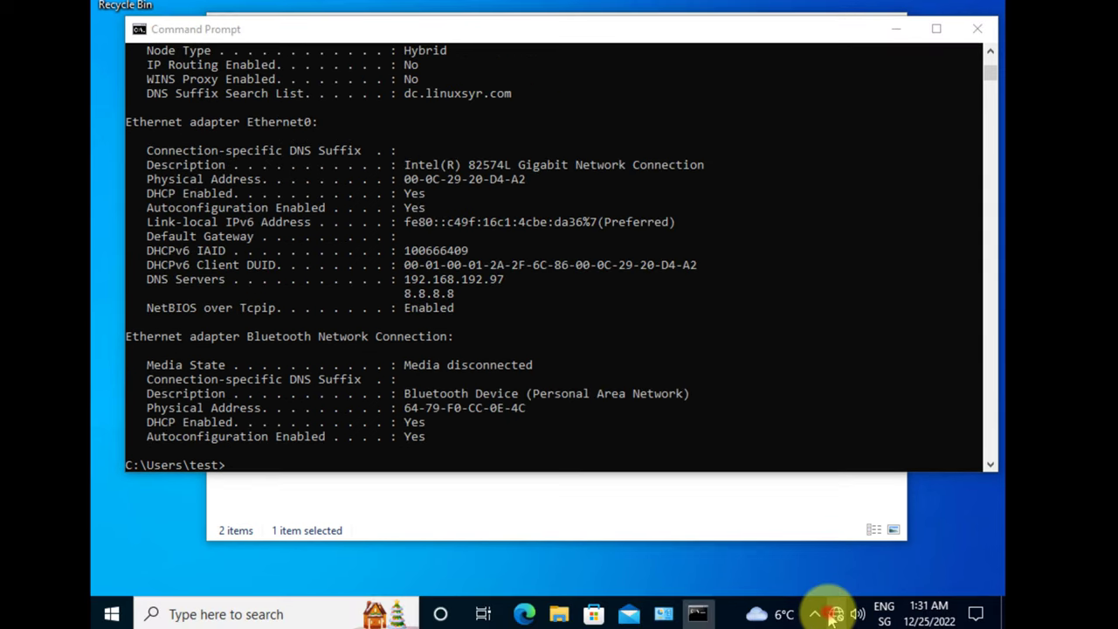
pyautogui.click(837, 615)
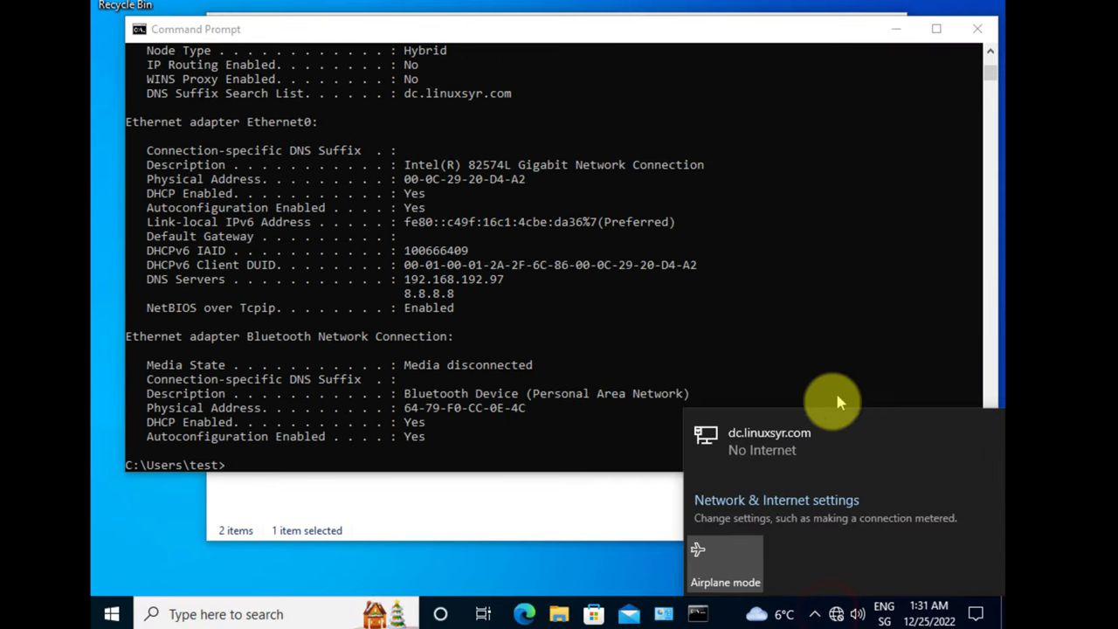
# - Open the dc.linuxsyr.com network's IP settings for editing
pyautogui.click(789, 452)
pyautogui.click(481, 107)
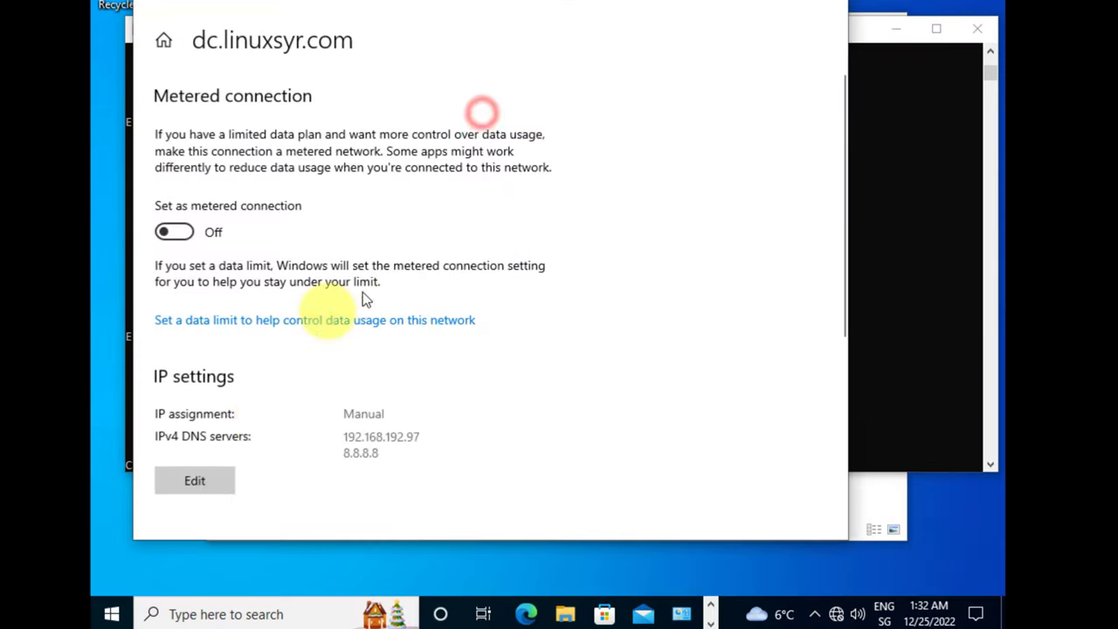
pyautogui.click(200, 491)
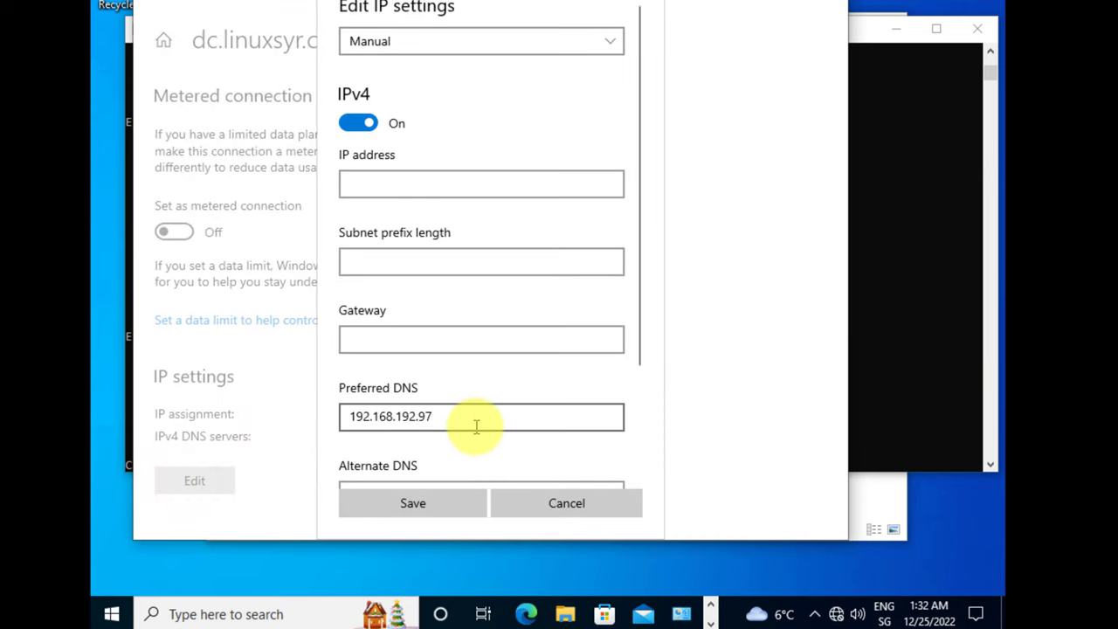
pyautogui.scroll(-3, 476, 431)
# - Set gateway and alternate DNS to 192.168.192.97, matching the preferred DNS, and save
pyautogui.moveTo(412, 357); pyautogui.dragTo(282, 375)
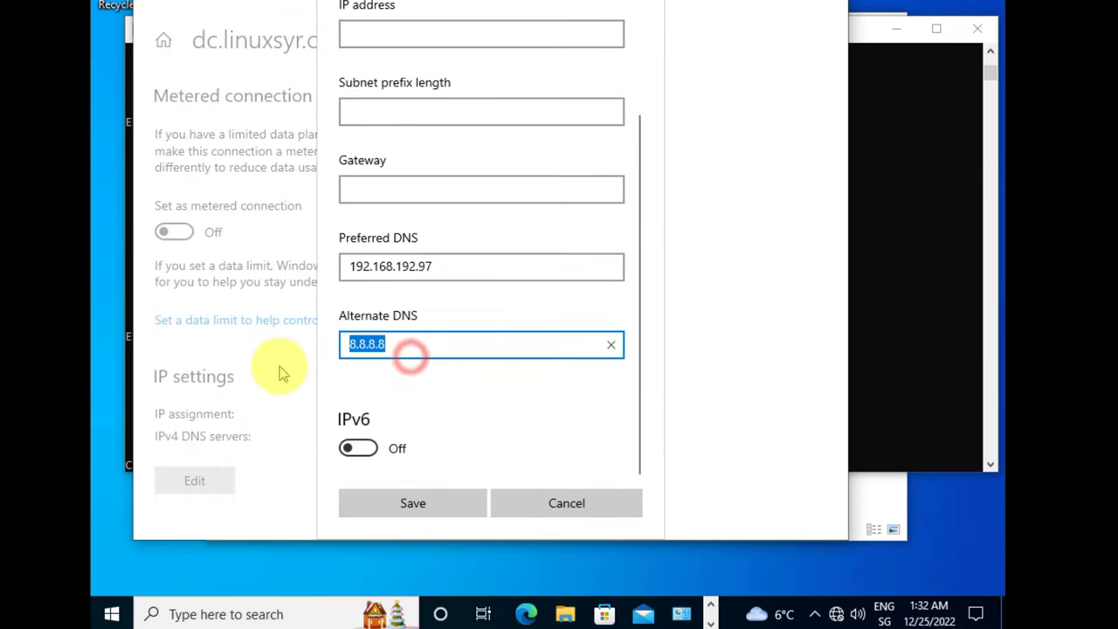
pyautogui.moveTo(488, 265); pyautogui.dragTo(329, 273)
pyautogui.hotkey('ctrl', 'c')
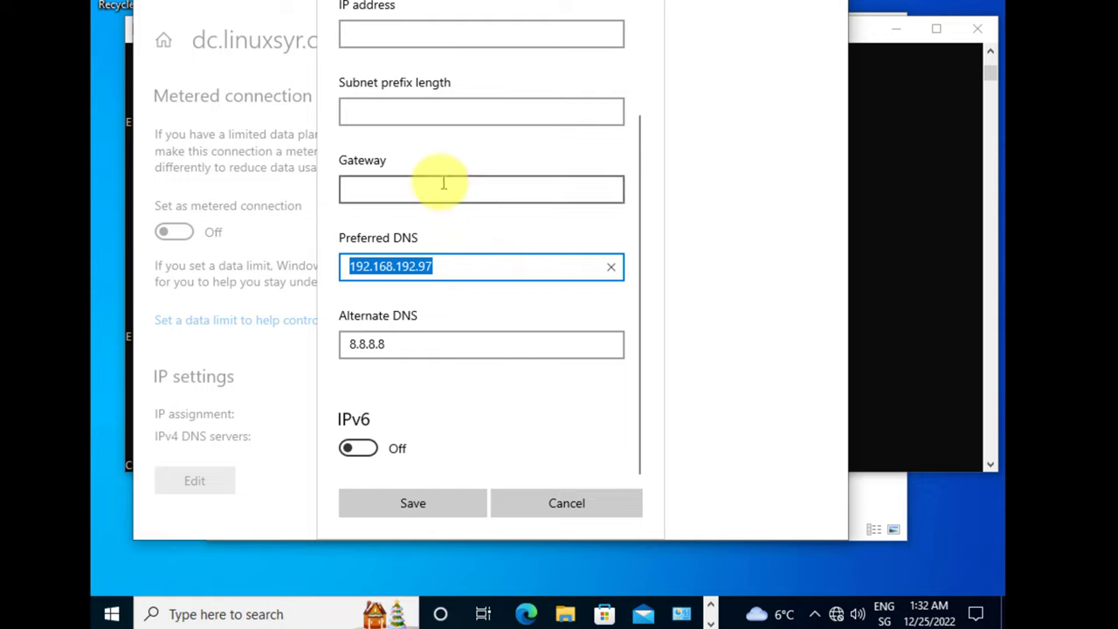
pyautogui.click(440, 187)
pyautogui.hotkey('ctrl', 'v')
pyautogui.scroll(2, 495, 241)
pyautogui.scroll(-2, 495, 241)
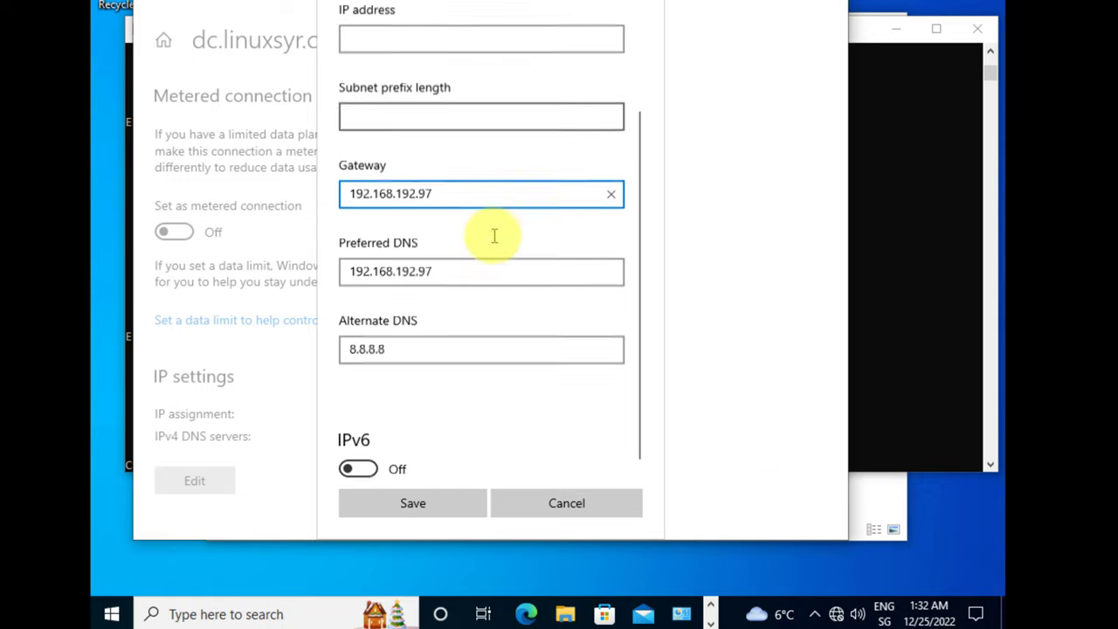
pyautogui.doubleClick(412, 350)
pyautogui.hotkey('ctrl', 'v')
pyautogui.click(437, 505)
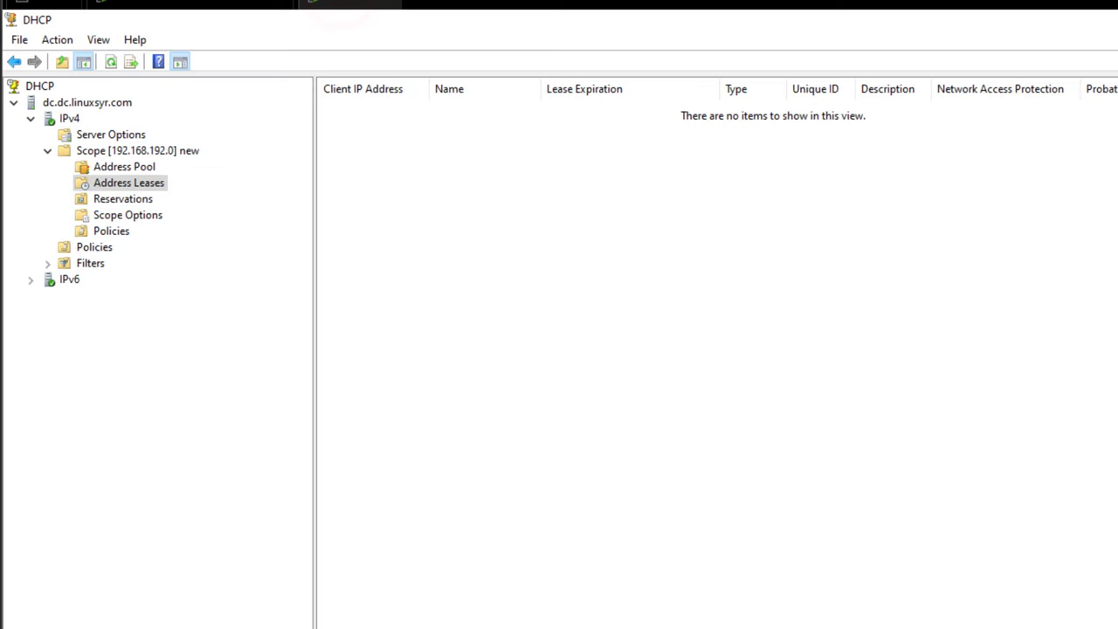
# - Add the test user account to the Domain Admins group through Member Of, then apply
pyautogui.hotkey('alt', 'Tab')
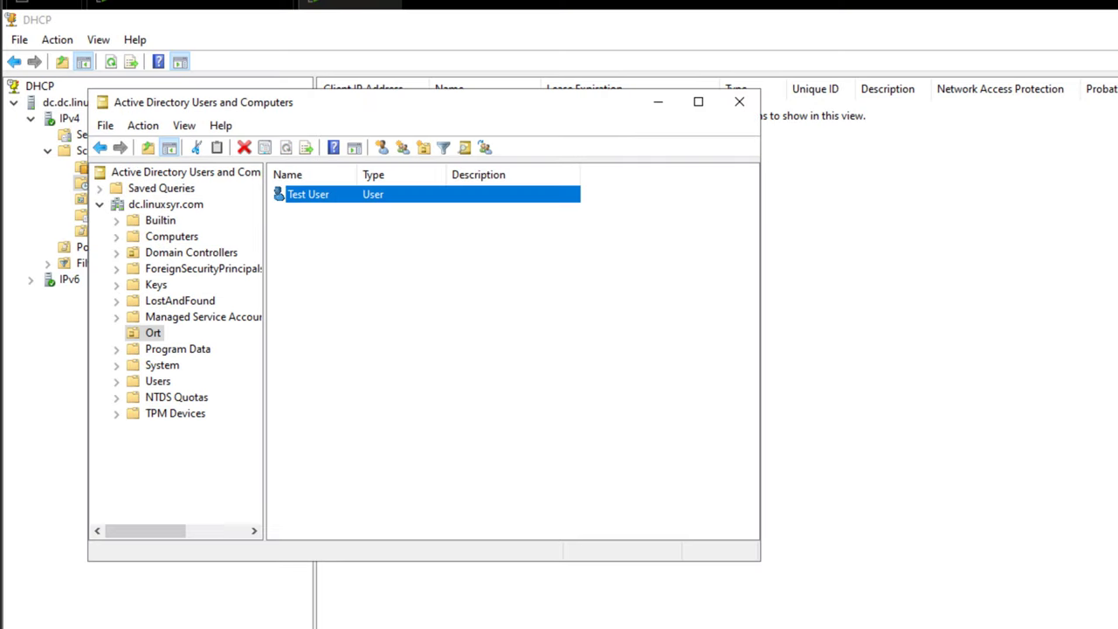
pyautogui.doubleClick(323, 196)
pyautogui.click(380, 119)
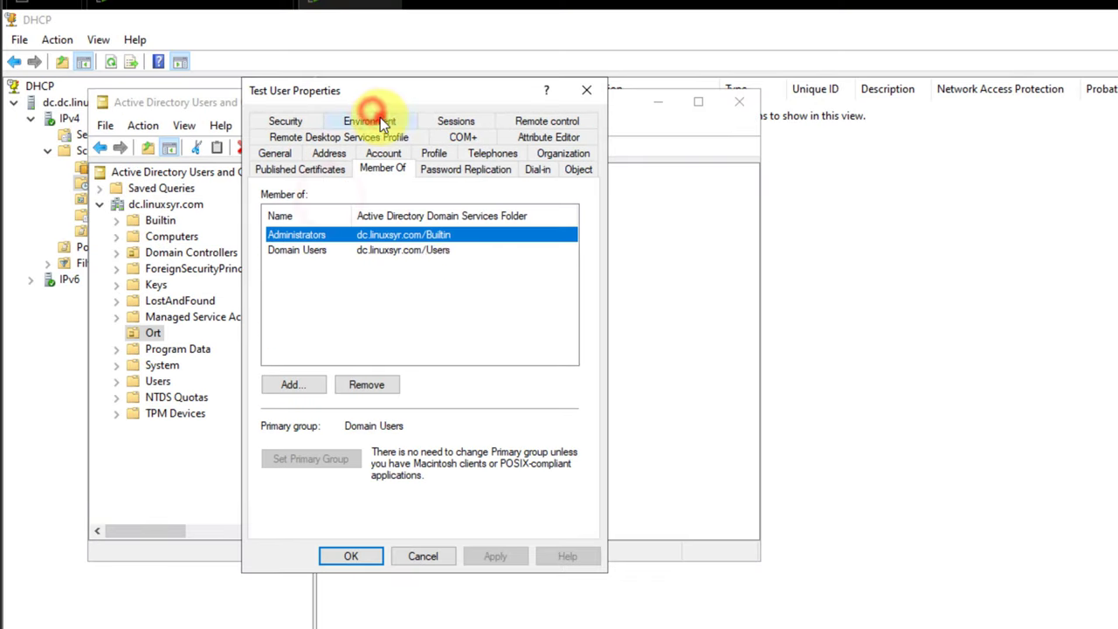
pyautogui.click(301, 397)
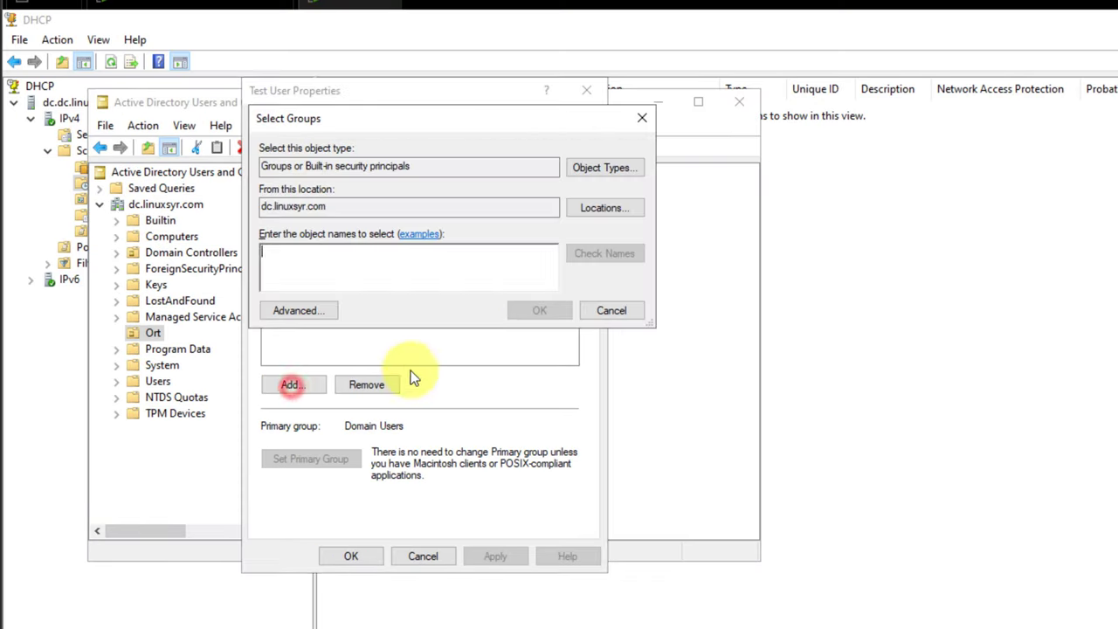
pyautogui.write('domain')
pyautogui.click(602, 255)
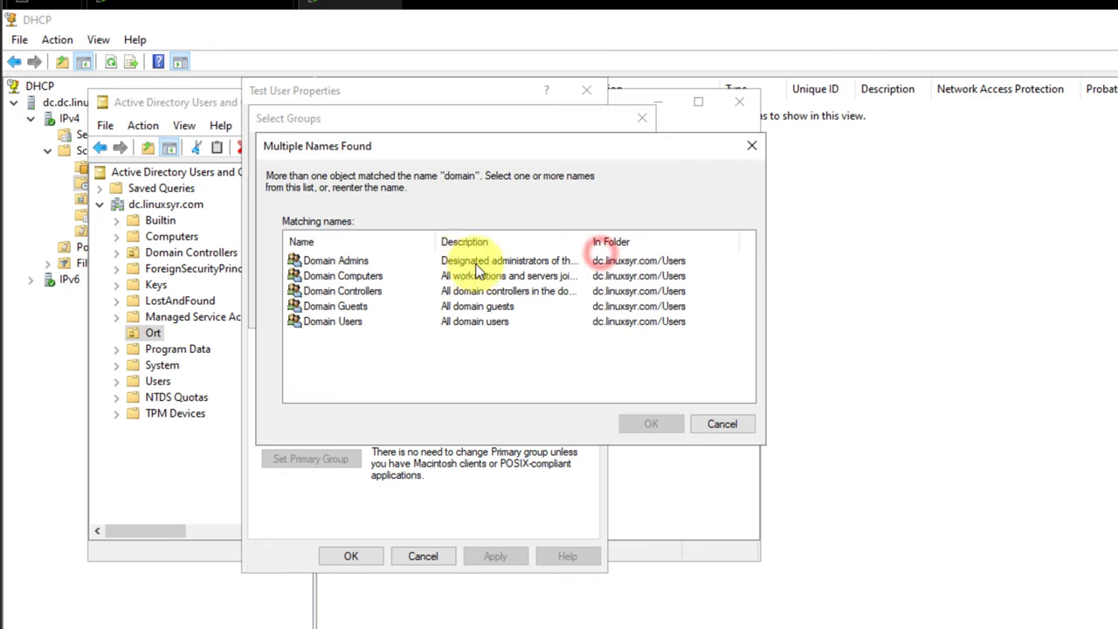
pyautogui.doubleClick(362, 259)
pyautogui.click(543, 313)
pyautogui.click(498, 557)
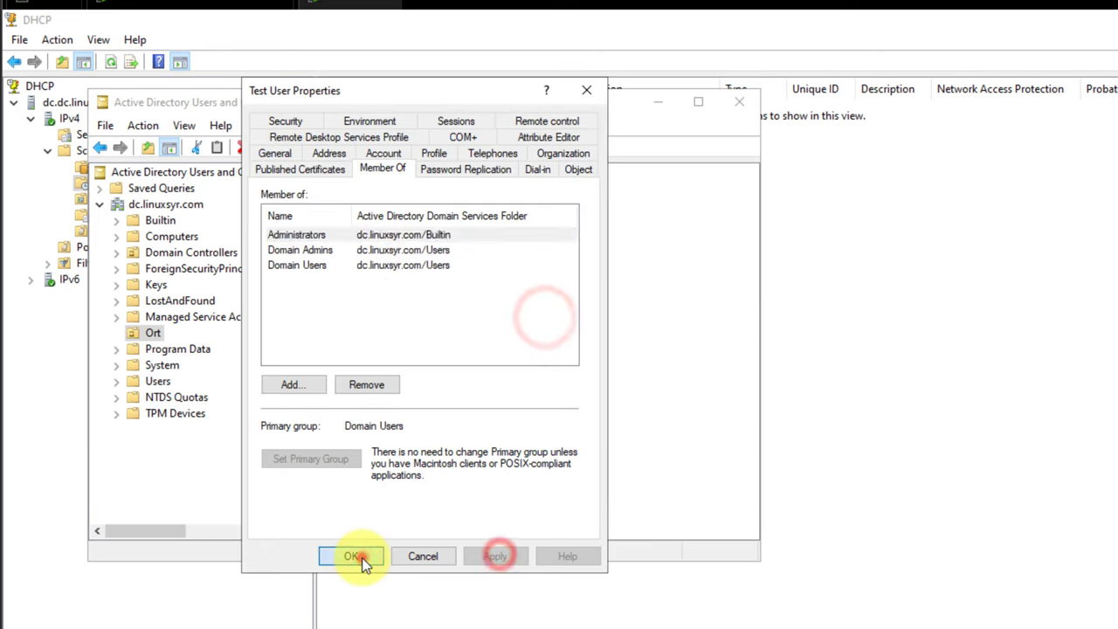
pyautogui.click(360, 557)
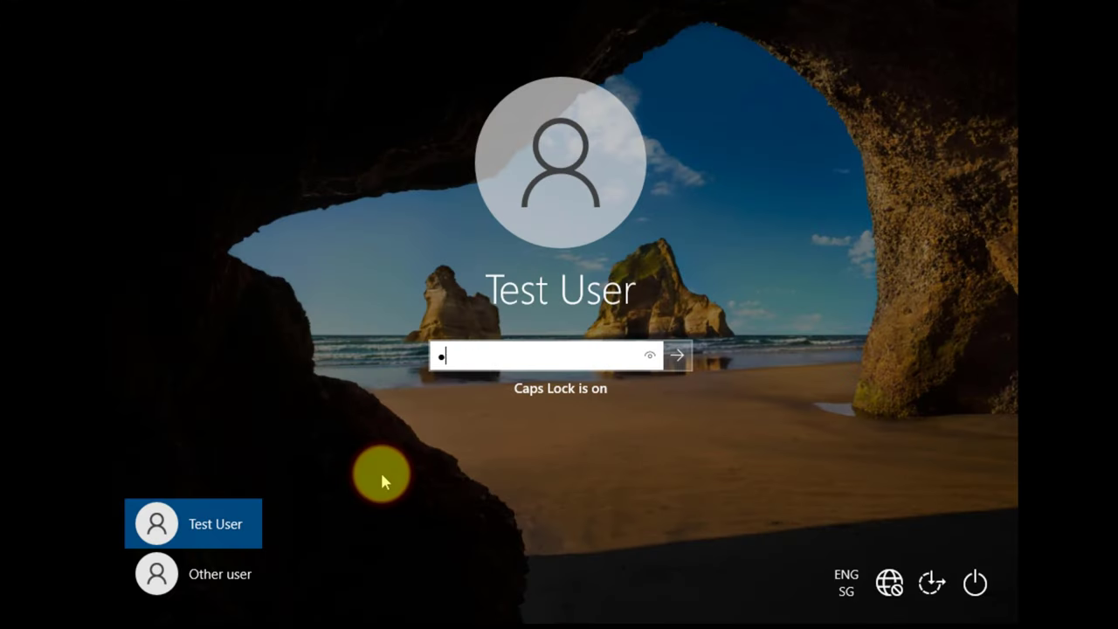
# - Sign in to Windows 10 as the test user with their password
pyautogui.press('capslock')
pyautogui.write('•••••••')
pyautogui.press('Return')
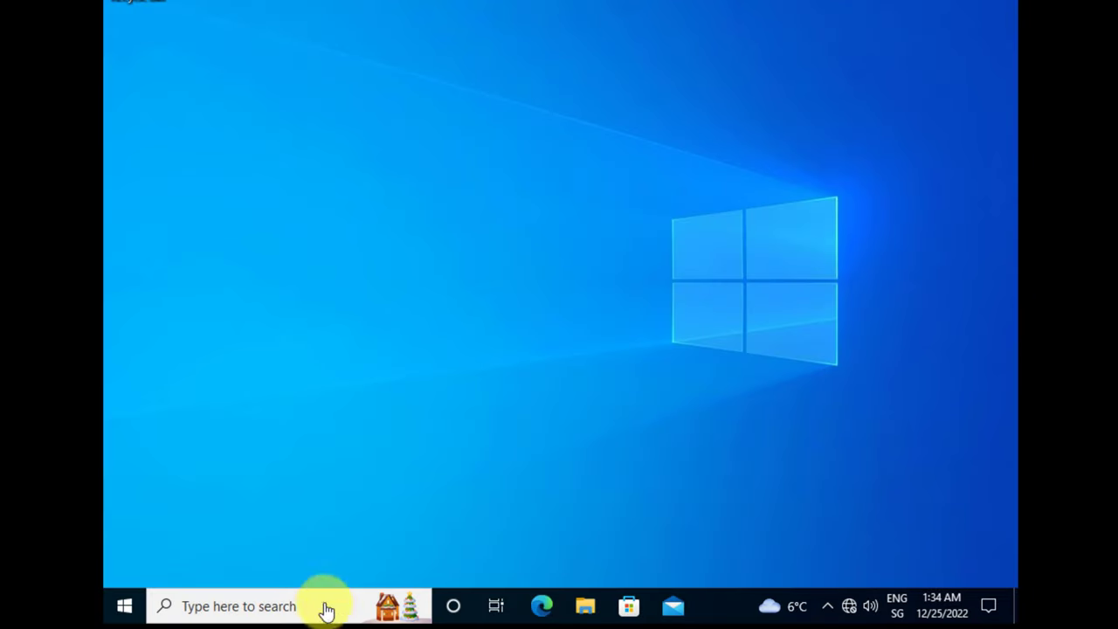
# - Using admin credentials, confirm Ethernet0's IPv4 settings obtain an address automatically
pyautogui.click(219, 607)
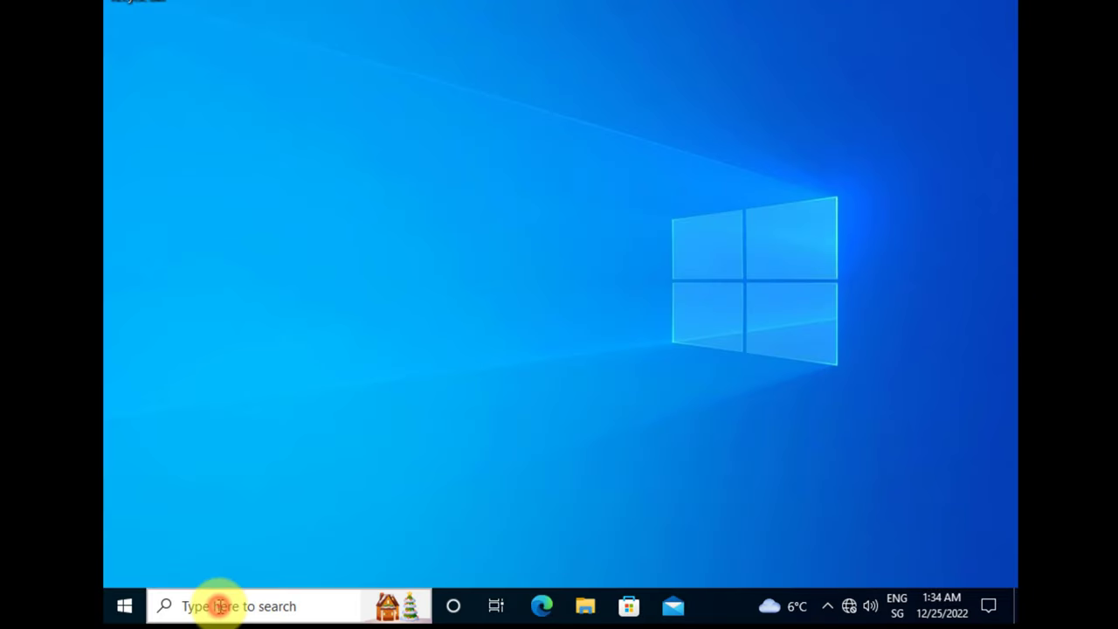
pyautogui.write('ncpa.cpl')
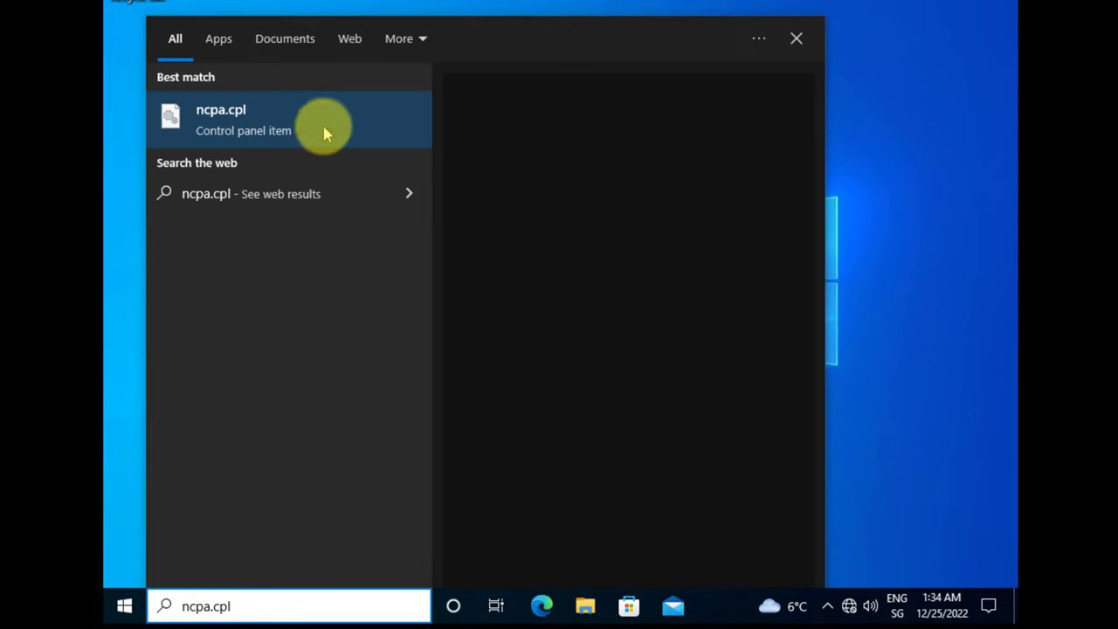
pyautogui.click(270, 130)
pyautogui.click(507, 120)
pyautogui.rightClick(503, 123)
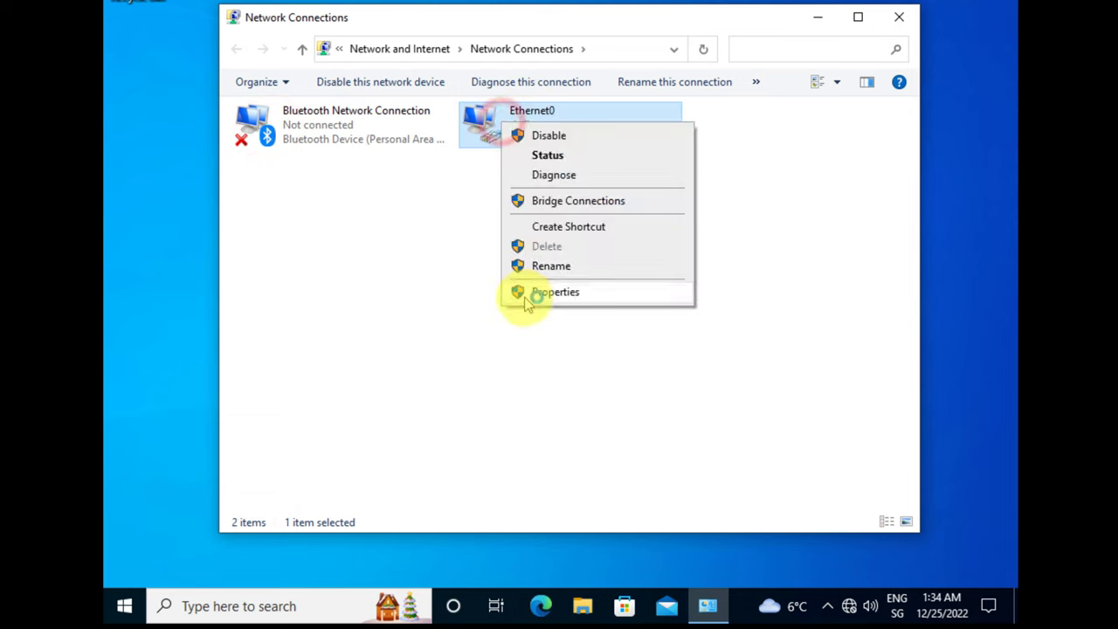
pyautogui.click(519, 290)
pyautogui.write('te')
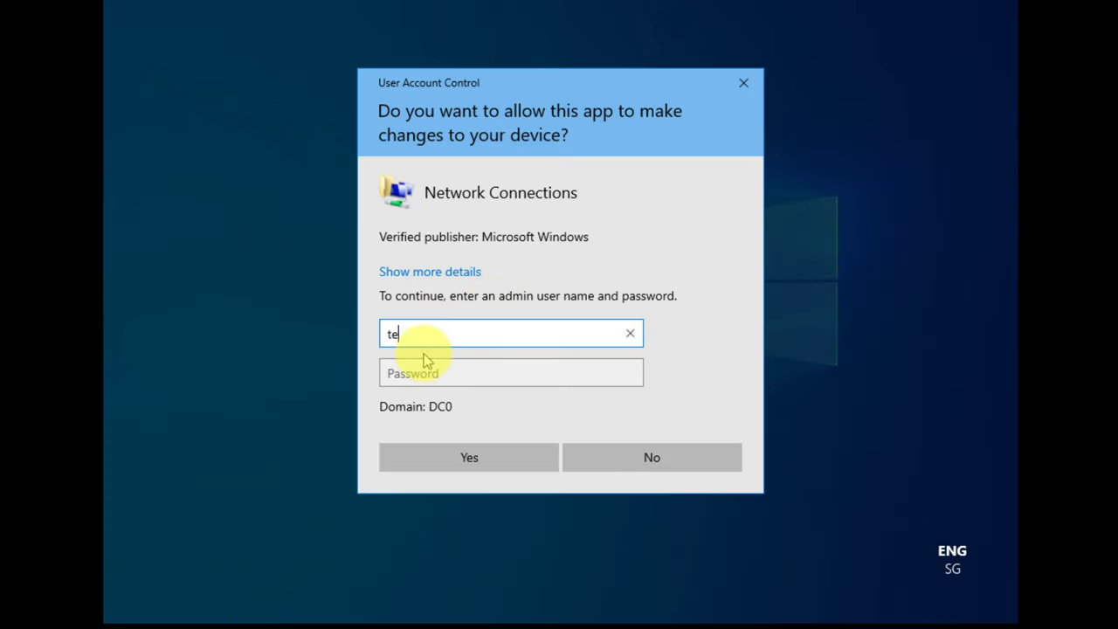
pyautogui.write('st')
pyautogui.press('Tab')
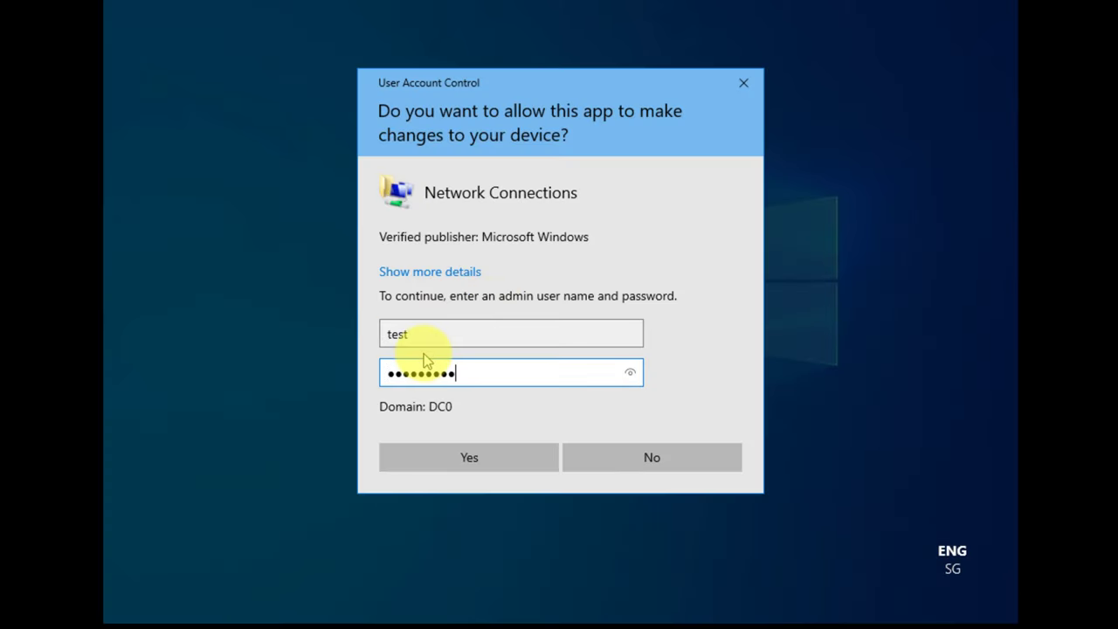
pyautogui.press('Return')
pyautogui.doubleClick(393, 294)
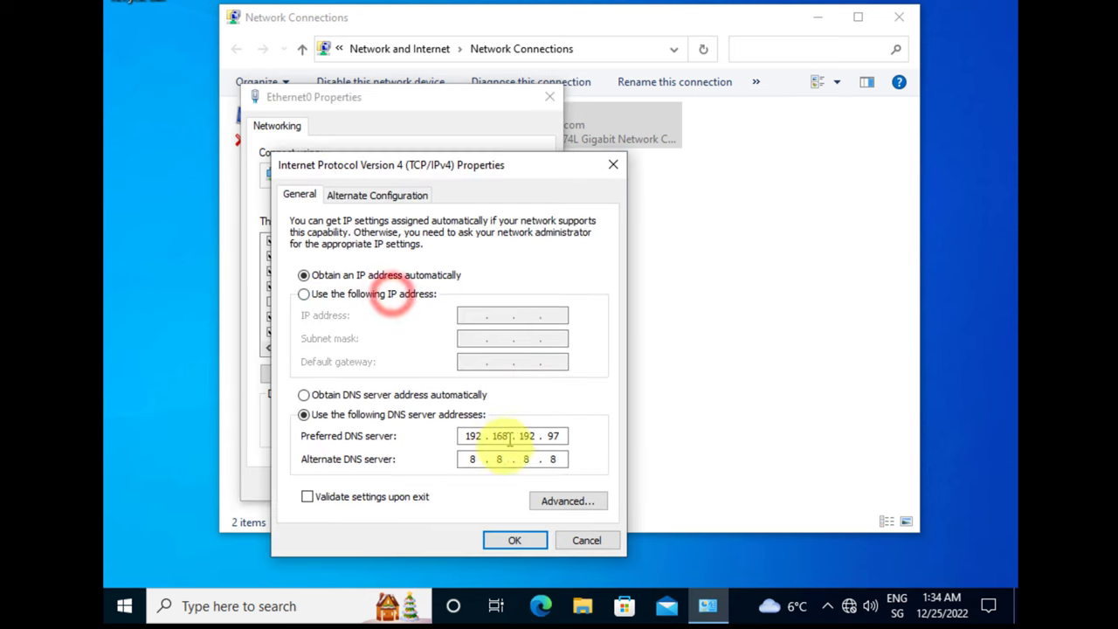
pyautogui.click(514, 540)
pyautogui.click(454, 483)
# - Run ipconfig in Command Prompt and check the leased address 192.168.192.100
pyautogui.click(288, 607)
pyautogui.write('cmd')
pyautogui.press('Return')
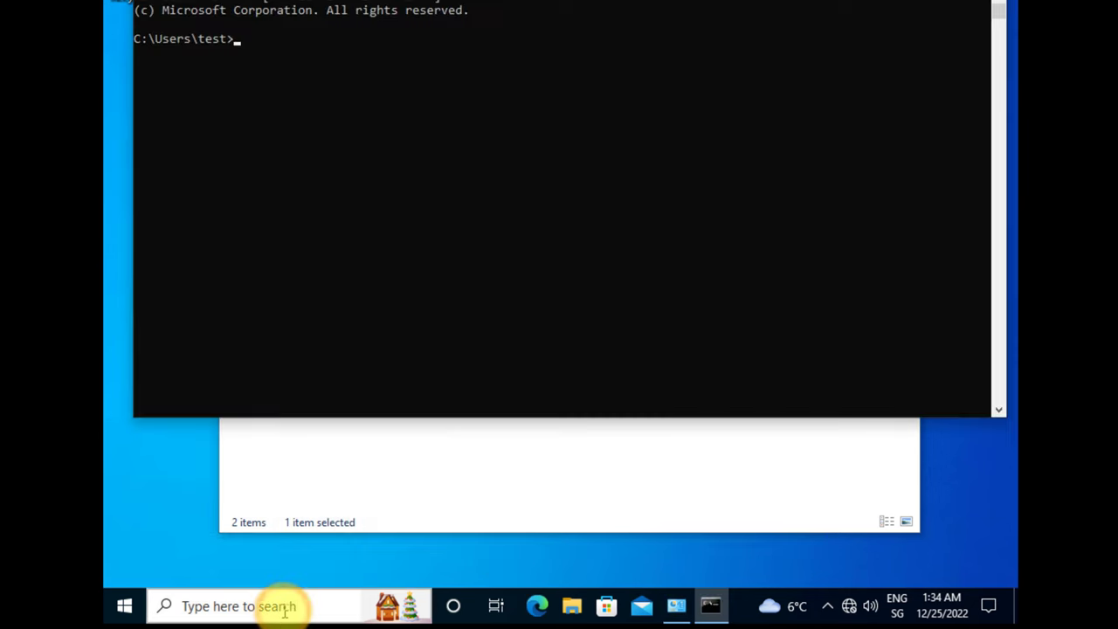
pyautogui.write('ipconfig')
pyautogui.press('Return')
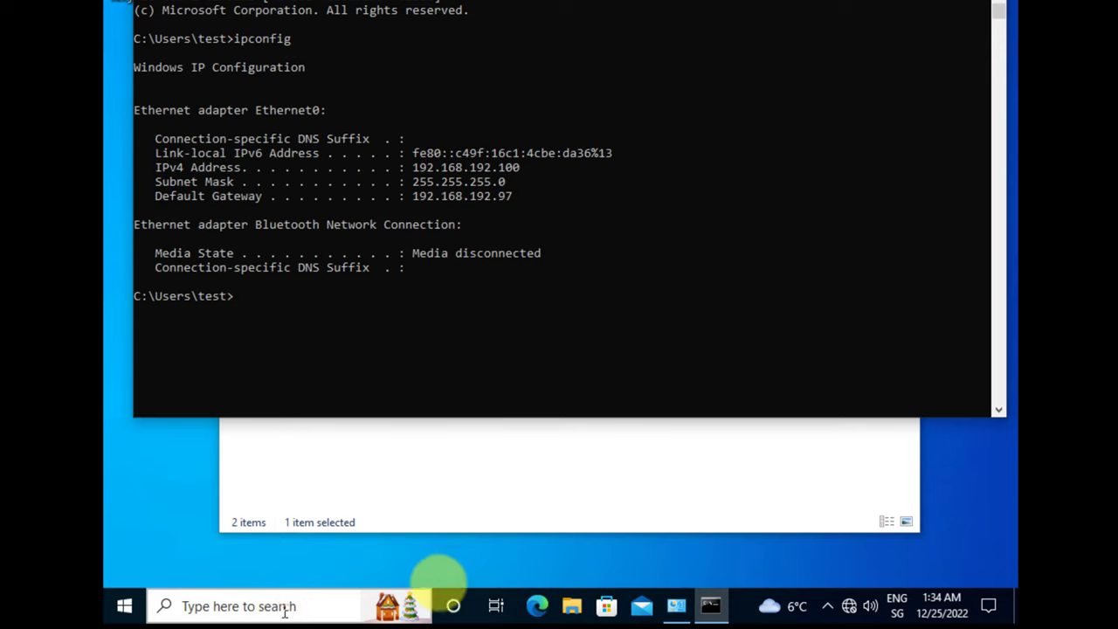
pyautogui.moveTo(531, 167); pyautogui.dragTo(412, 168)
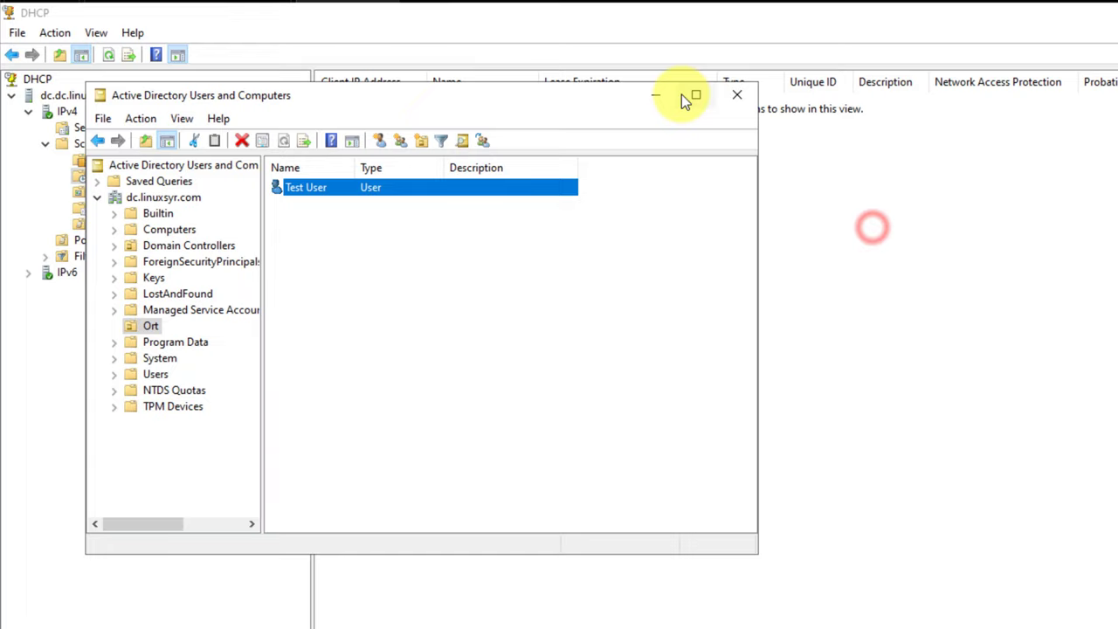
# - Refresh the DHCP Address Leases list and inspect the 192.168.192.100 lease for DESKTOP-IICUNGD
pyautogui.click(657, 97)
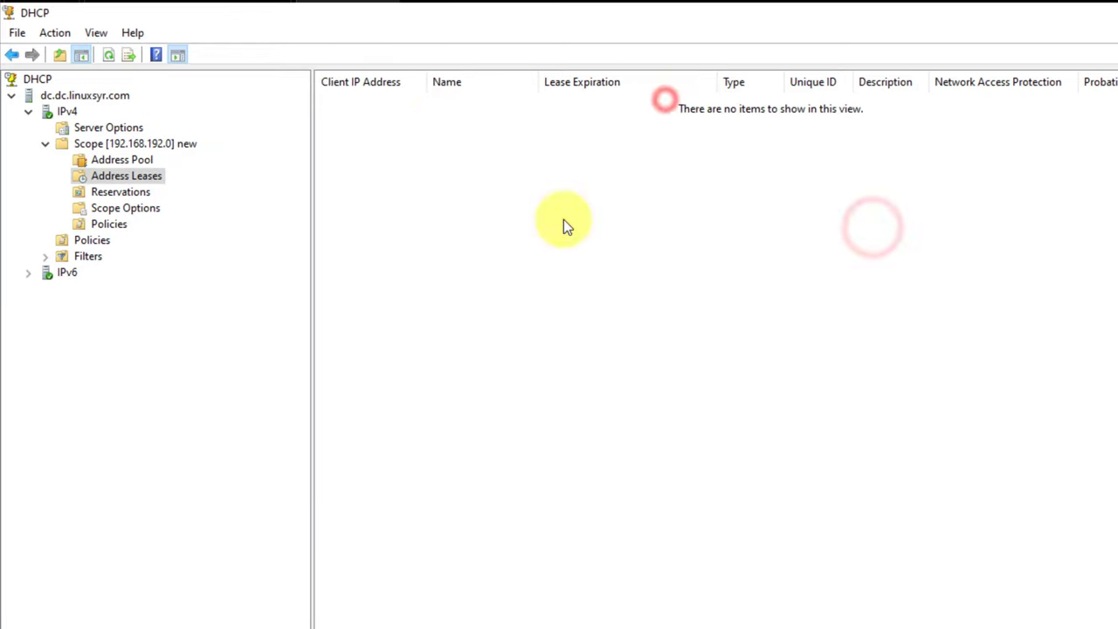
pyautogui.rightClick(564, 220)
pyautogui.click(607, 233)
pyautogui.click(482, 102)
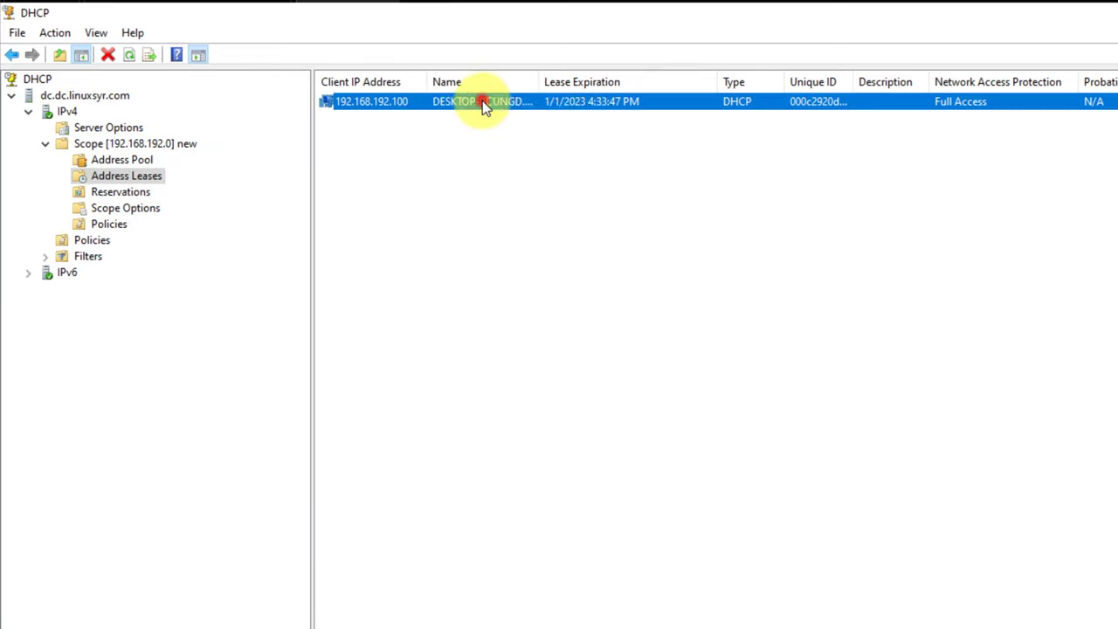
pyautogui.rightClick(370, 100)
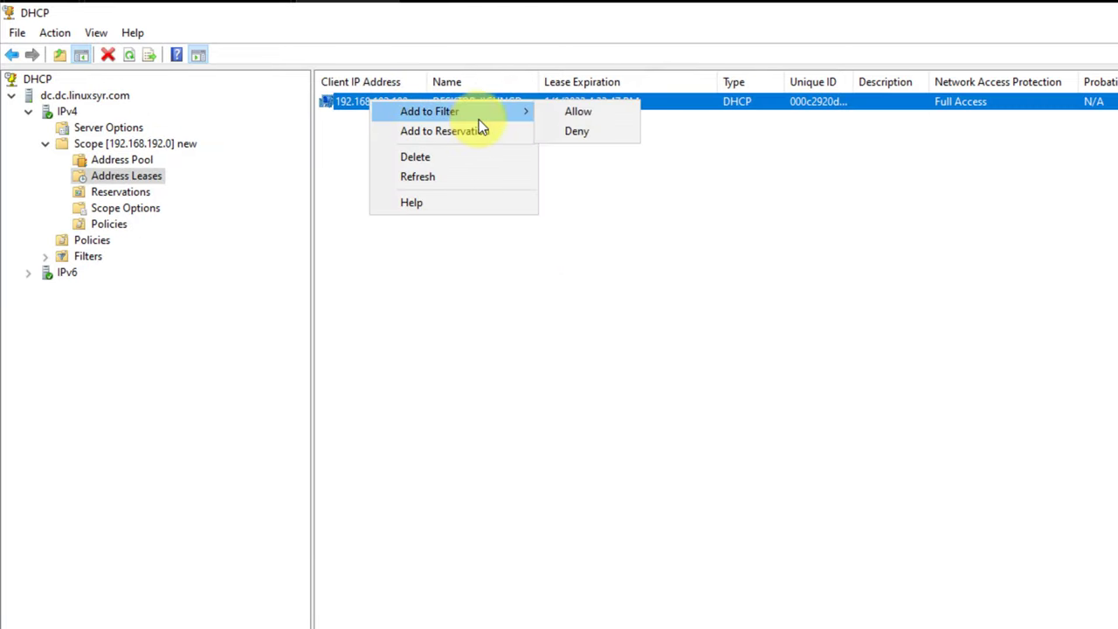
pyautogui.click(530, 277)
pyautogui.hscroll(2, 812, 187)
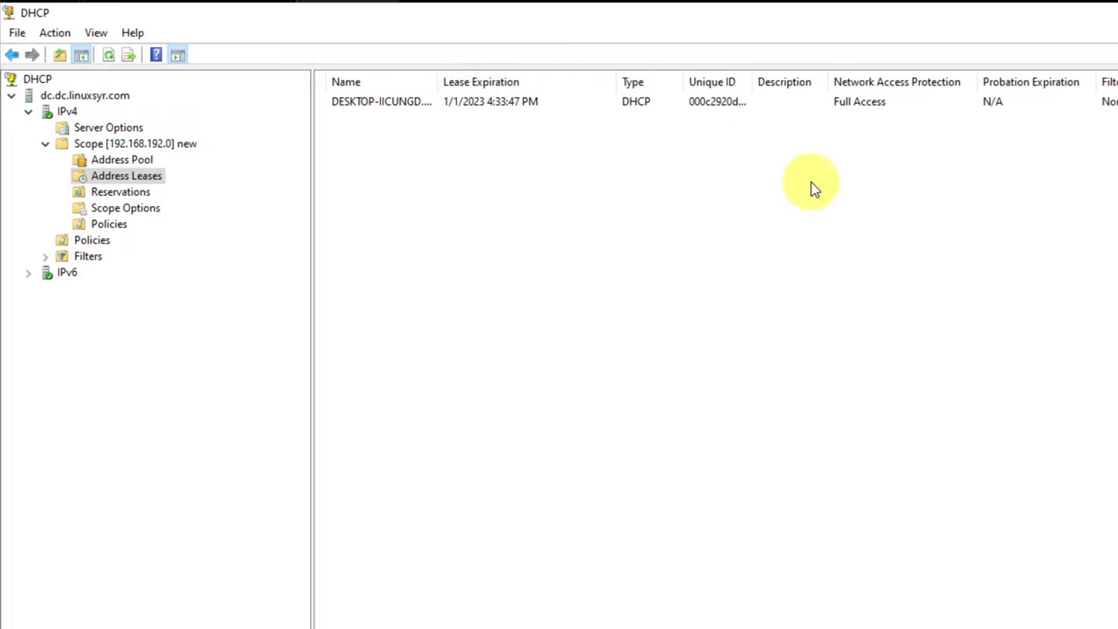